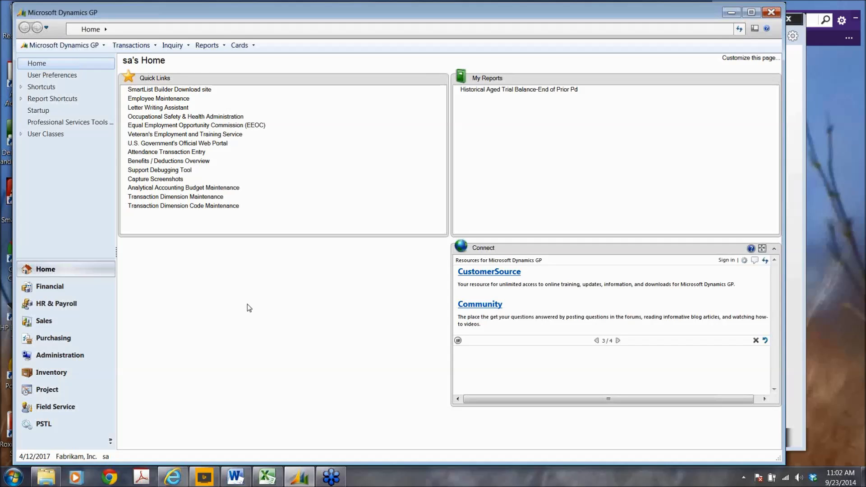
- Open SmartList and reposition its window over the home page
{"action": "left_click", "coordinate": [45, 45]}
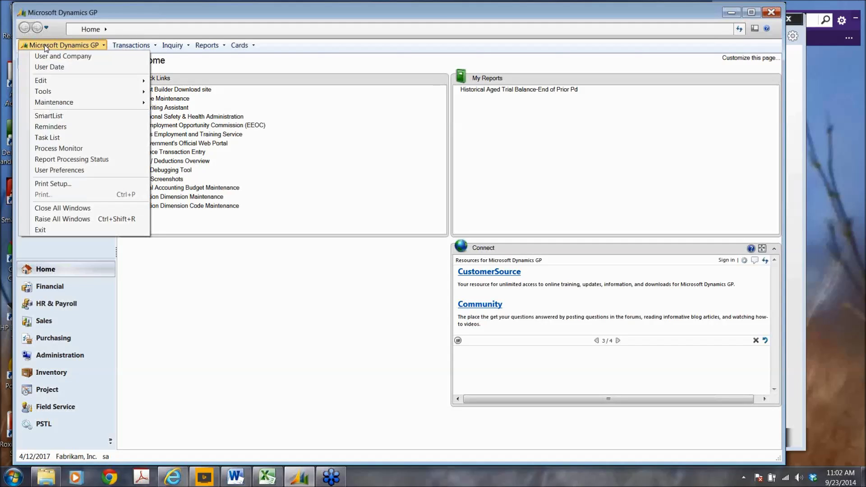
{"action": "left_click", "coordinate": [51, 118]}
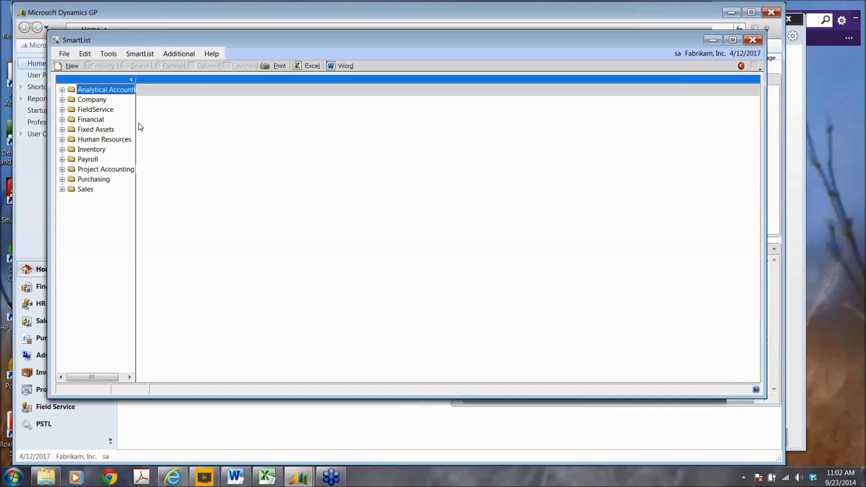
{"action": "left_click_drag", "start_coordinate": [326, 42], "coordinate": [309, 37]}
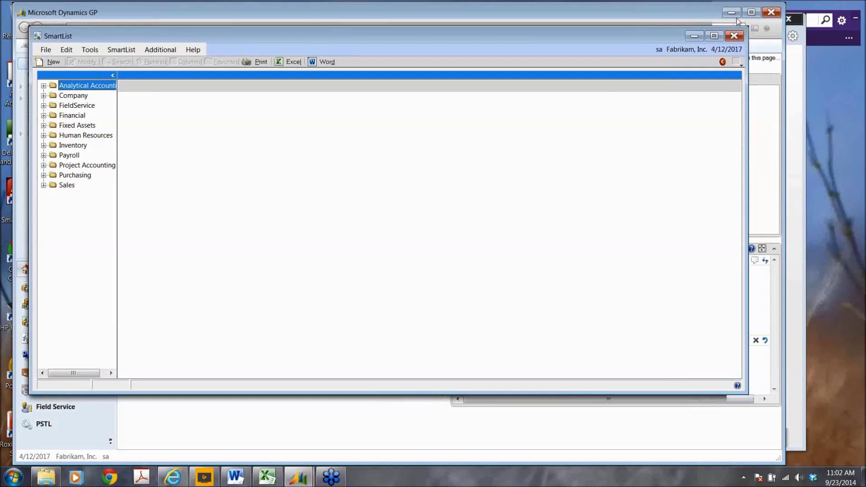
{"action": "left_click", "coordinate": [182, 139]}
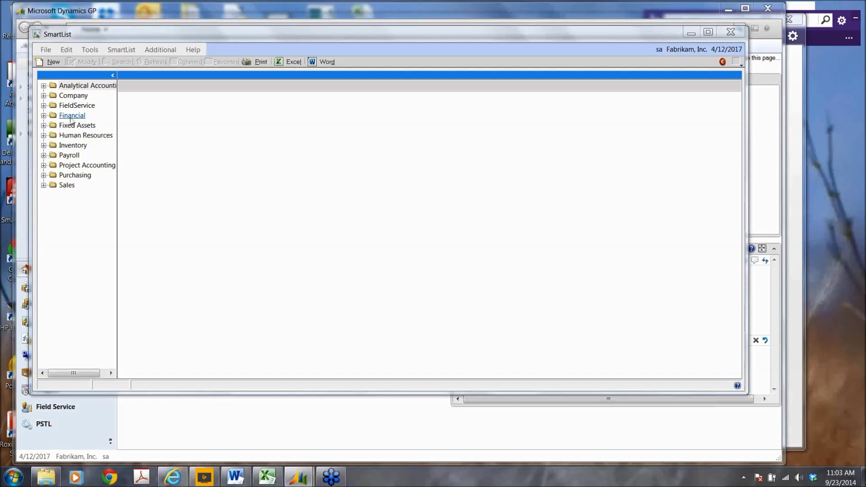
- Expand the Financial, Purchasing, Sales, Payroll and Human Resources folders to examine the lists each one contains
{"action": "left_click", "coordinate": [44, 116]}
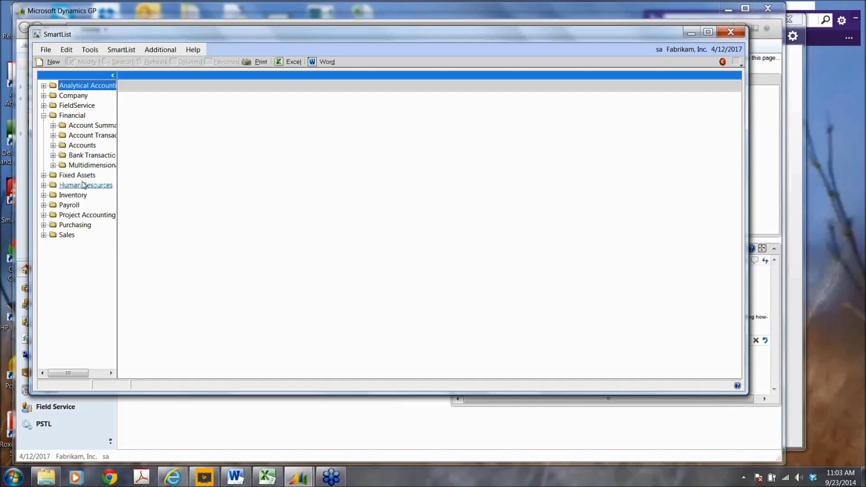
{"action": "double_click", "coordinate": [75, 225]}
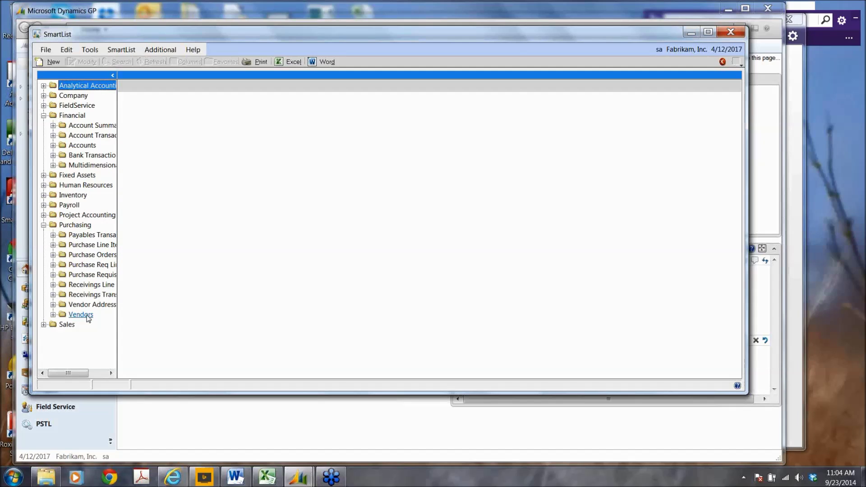
{"action": "left_click", "coordinate": [43, 324]}
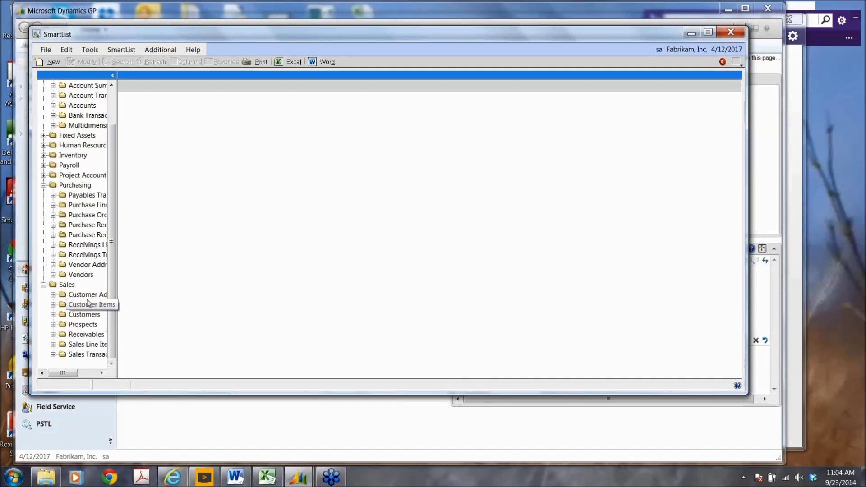
{"action": "left_click_drag", "start_coordinate": [113, 167], "coordinate": [113, 140]}
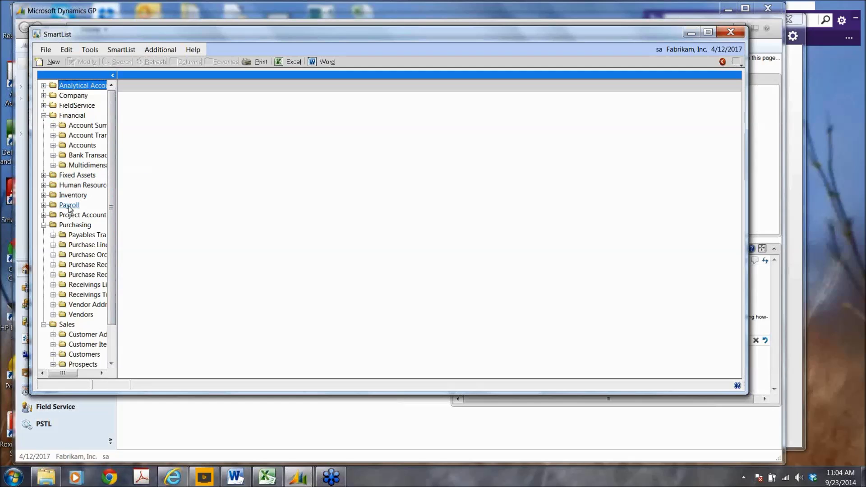
{"action": "left_click", "coordinate": [44, 205]}
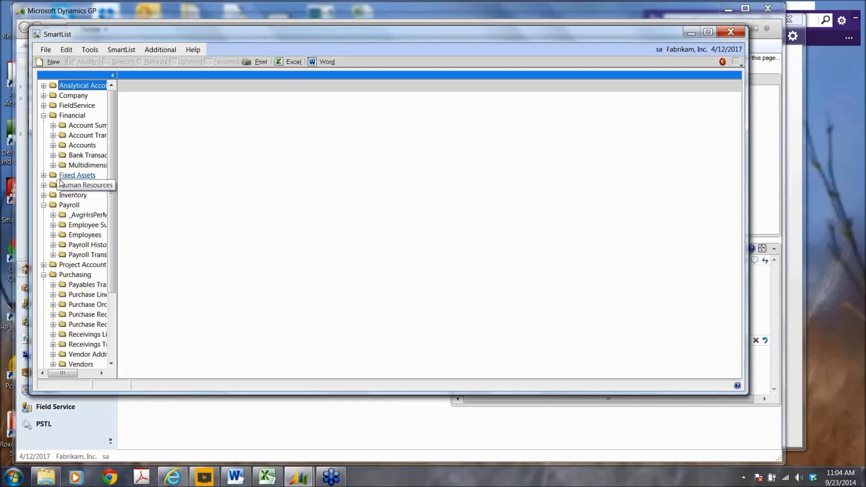
{"action": "left_click", "coordinate": [44, 184]}
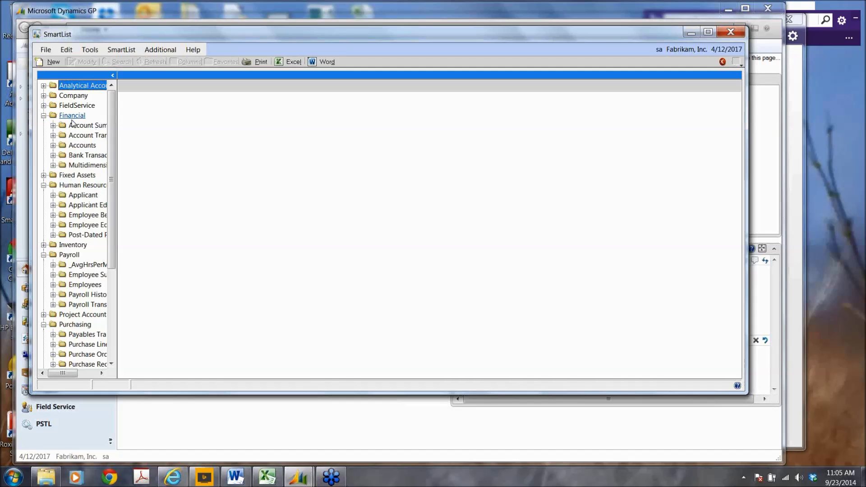
- Display the default (*) list of Accounts under Financial with the folder tree shown, and select the Cash in Bank - Canada account
{"action": "left_click", "coordinate": [53, 145]}
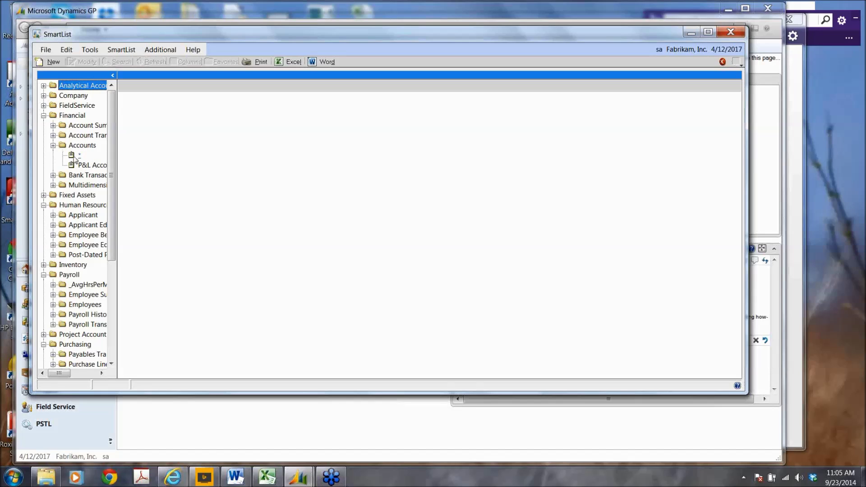
{"action": "left_click", "coordinate": [75, 159]}
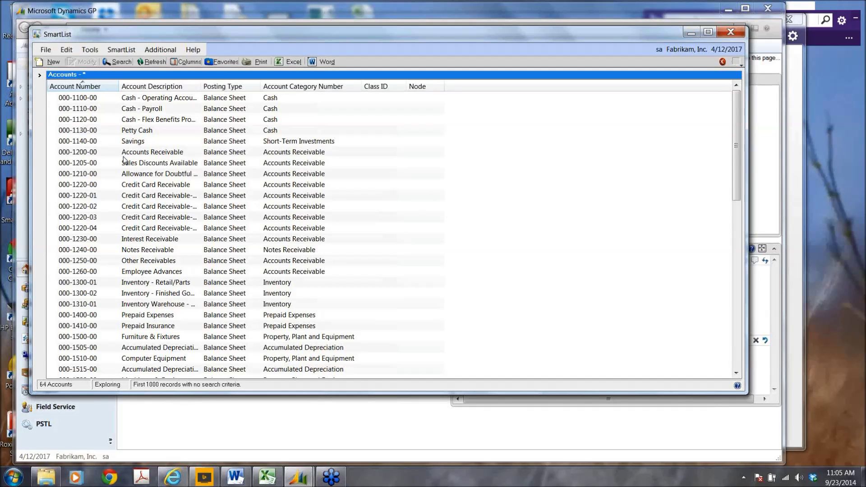
{"action": "left_click", "coordinate": [41, 76]}
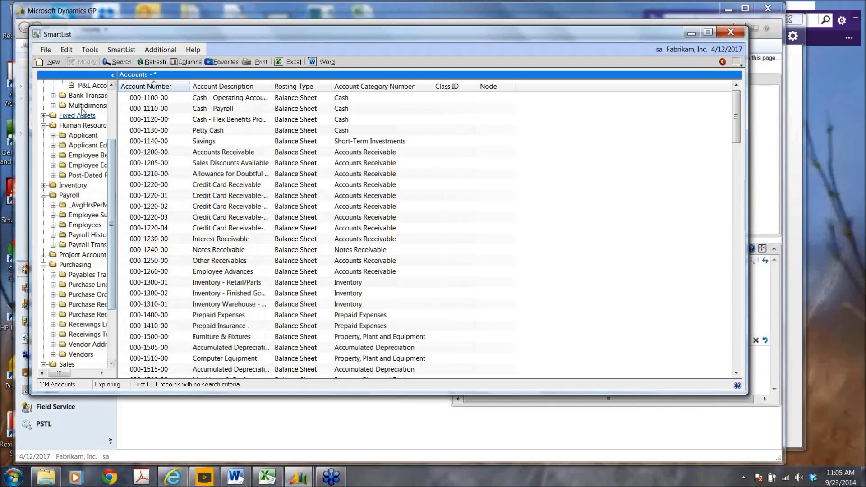
{"action": "scroll", "coordinate": [85, 128], "scroll_direction": "up", "scroll_amount": 2}
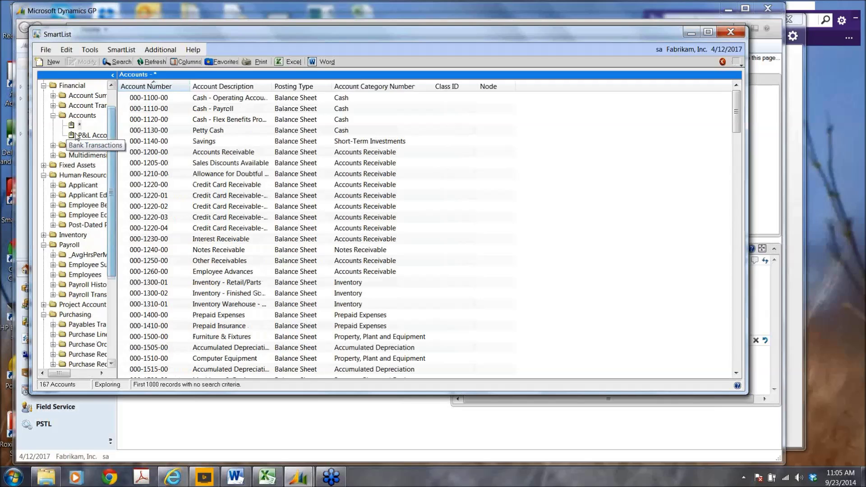
{"action": "left_click", "coordinate": [81, 126]}
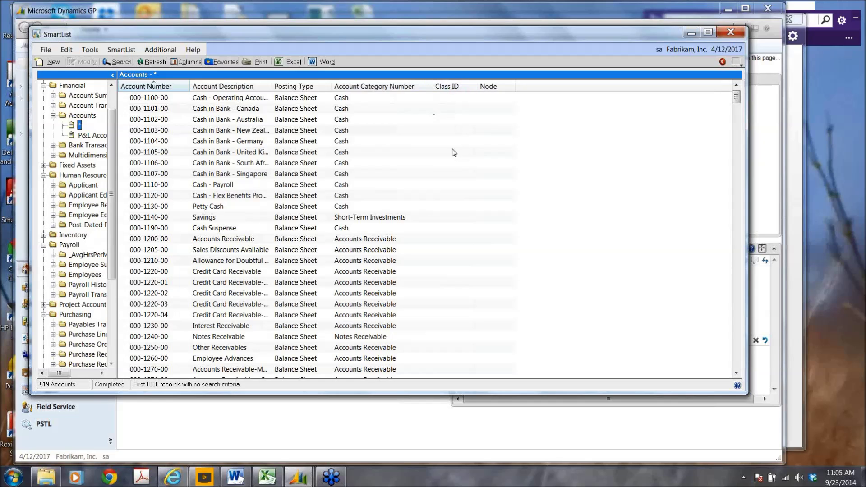
{"action": "scroll", "coordinate": [451, 125], "scroll_direction": "up", "scroll_amount": 3}
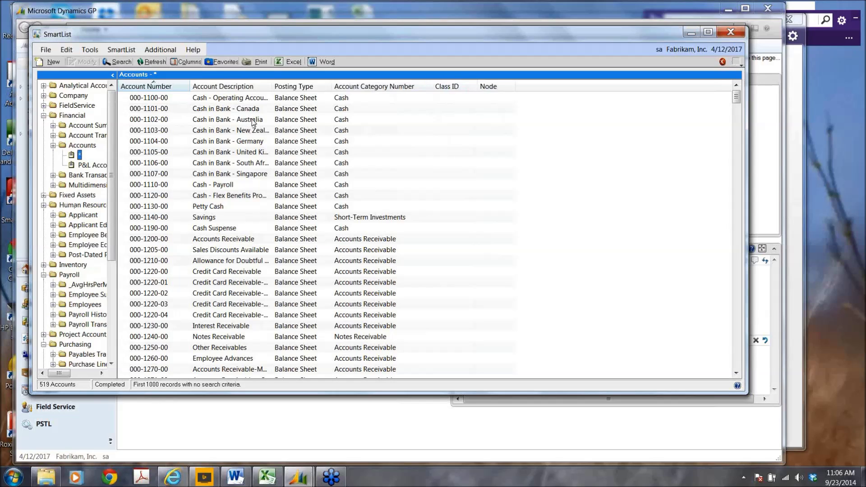
{"action": "left_click", "coordinate": [234, 109]}
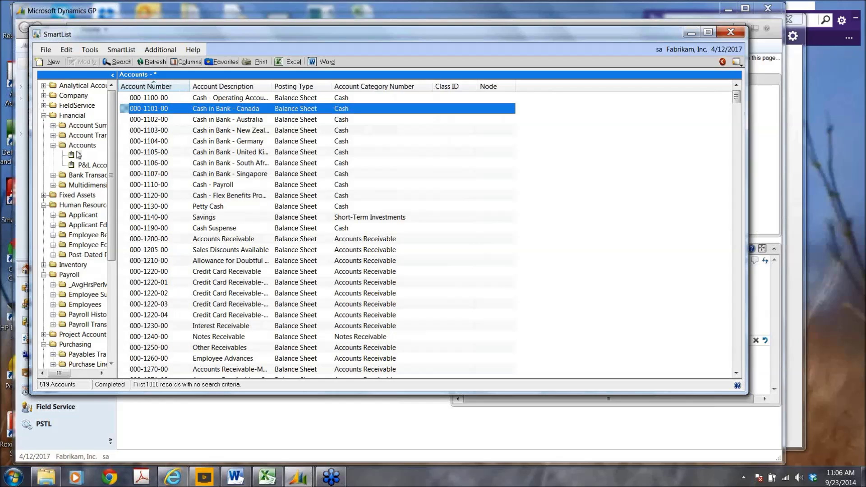
- Remove the Node and Class ID columns from the Accounts list's column display
{"action": "left_click", "coordinate": [186, 61]}
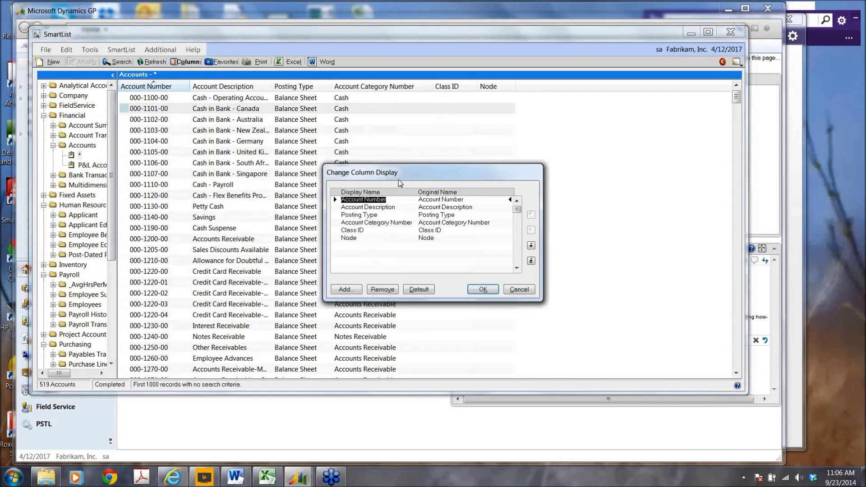
{"action": "left_click_drag", "start_coordinate": [406, 176], "coordinate": [350, 112]}
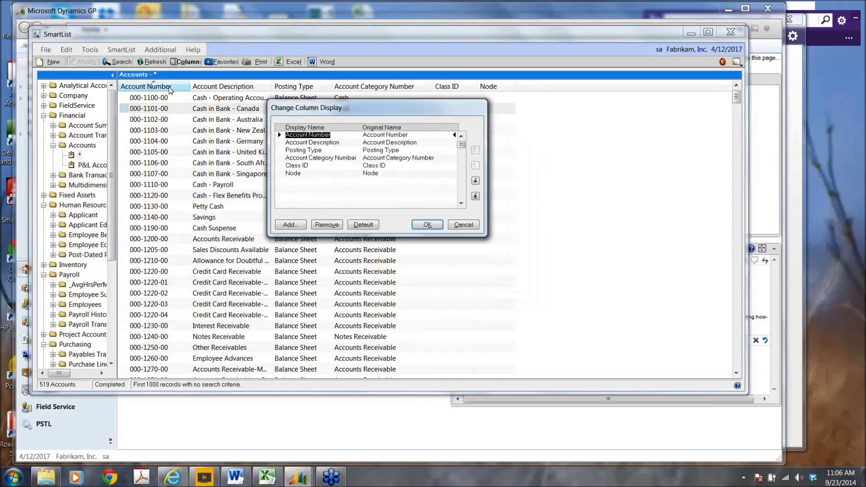
{"action": "left_click", "coordinate": [304, 175]}
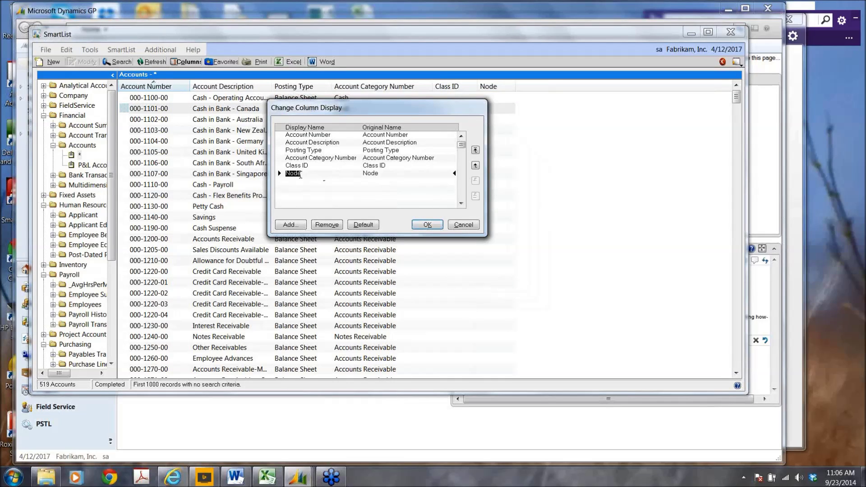
{"action": "left_click", "coordinate": [323, 225]}
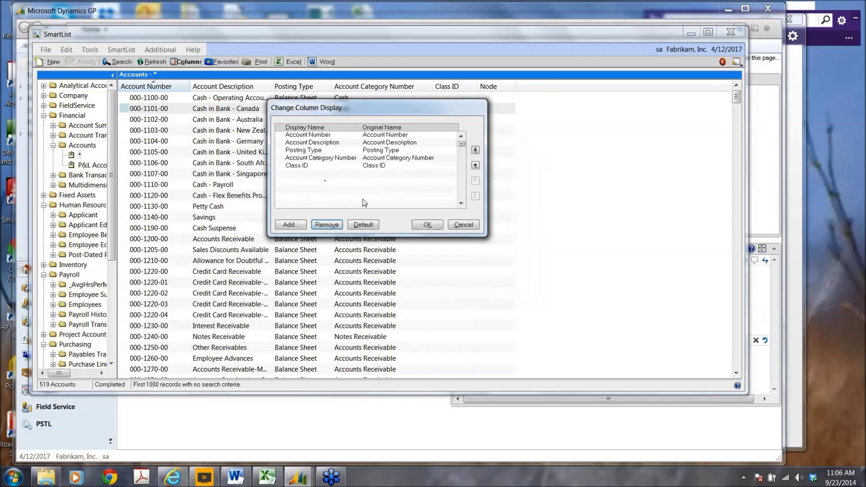
{"action": "left_click", "coordinate": [301, 166]}
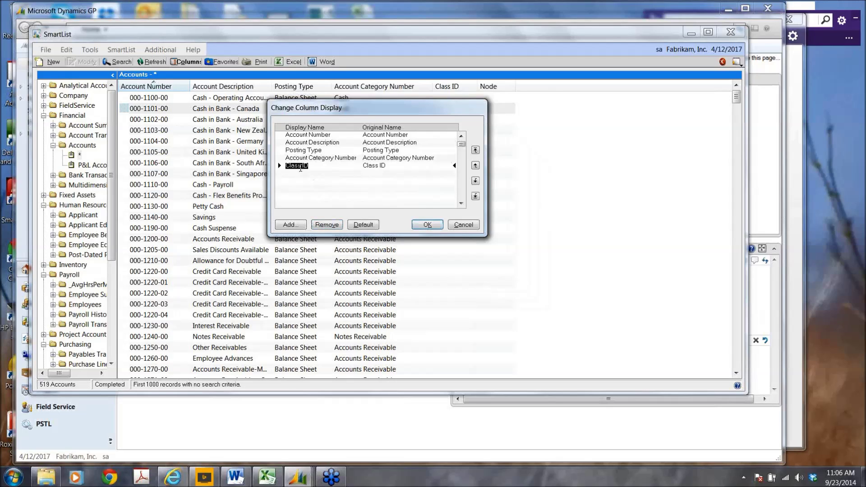
{"action": "left_click", "coordinate": [329, 225]}
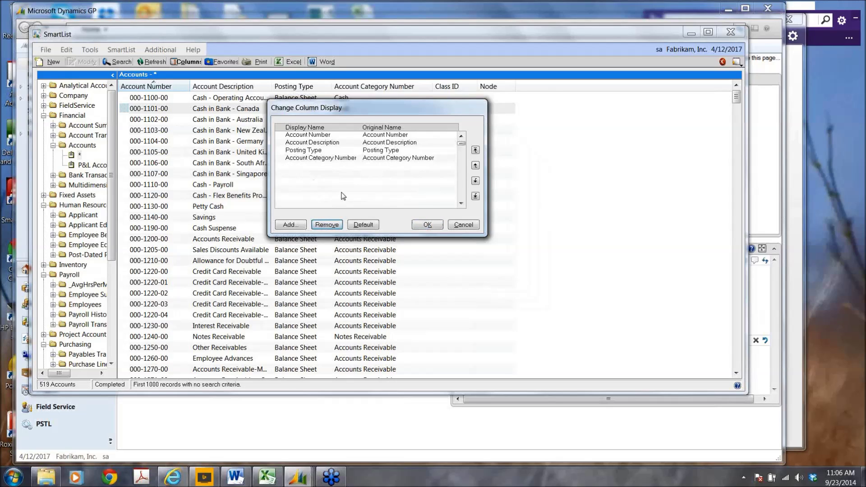
- Open the selection of columns available to add and look through its field names
{"action": "left_click", "coordinate": [285, 225]}
{"action": "left_click_drag", "start_coordinate": [415, 166], "coordinate": [340, 100]}
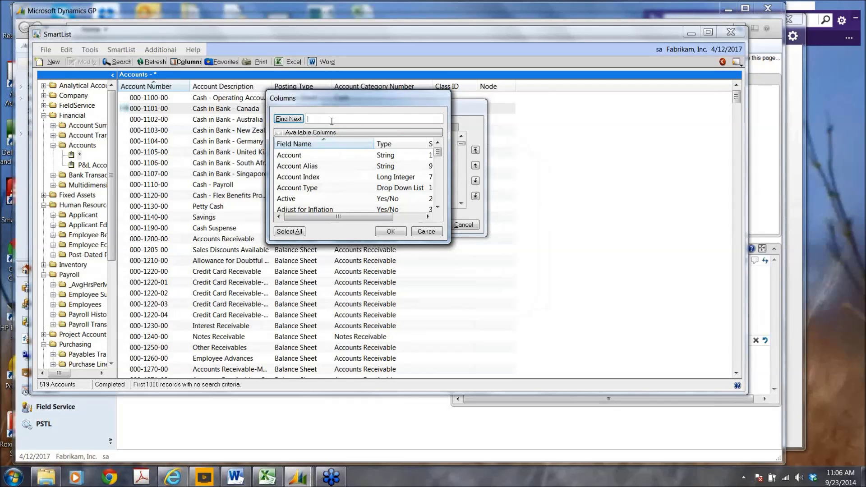
{"action": "left_click", "coordinate": [438, 207]}
{"action": "left_click", "coordinate": [438, 208]}
{"action": "left_click", "coordinate": [437, 207]}
{"action": "left_click", "coordinate": [438, 207]}
{"action": "left_click", "coordinate": [438, 207]}
{"action": "left_click", "coordinate": [437, 207]}
{"action": "left_click", "coordinate": [437, 207]}
{"action": "left_click", "coordinate": [438, 207]}
{"action": "left_click", "coordinate": [438, 207]}
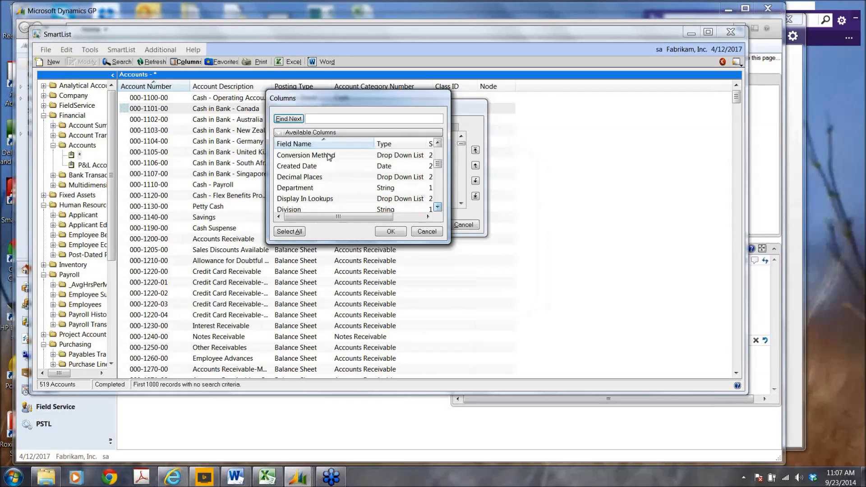
- Search the available columns for "Date" and add the Created Date field to the column display
{"action": "left_click", "coordinate": [319, 118]}
{"action": "scroll", "coordinate": [330, 119], "scroll_direction": "up", "scroll_amount": 3}
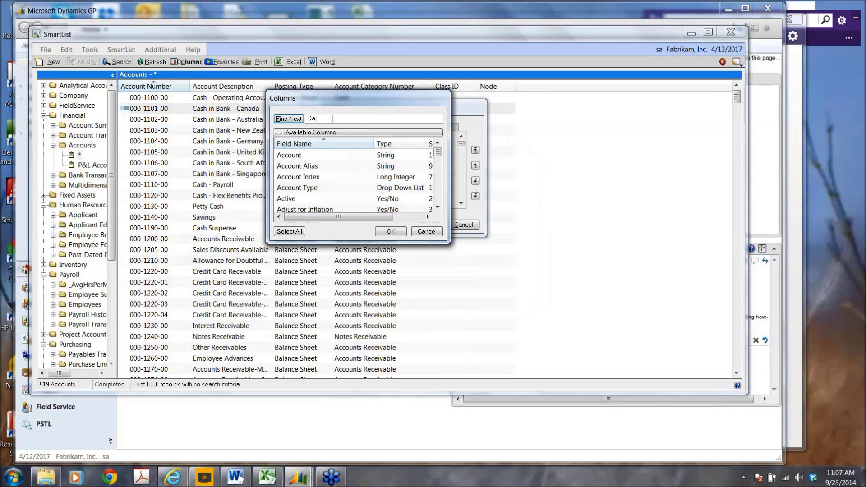
{"action": "left_click", "coordinate": [288, 119]}
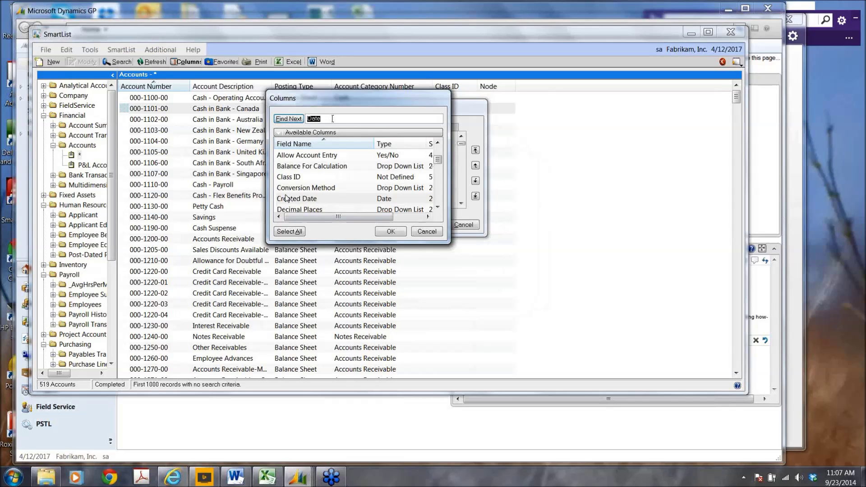
{"action": "left_click", "coordinate": [288, 120]}
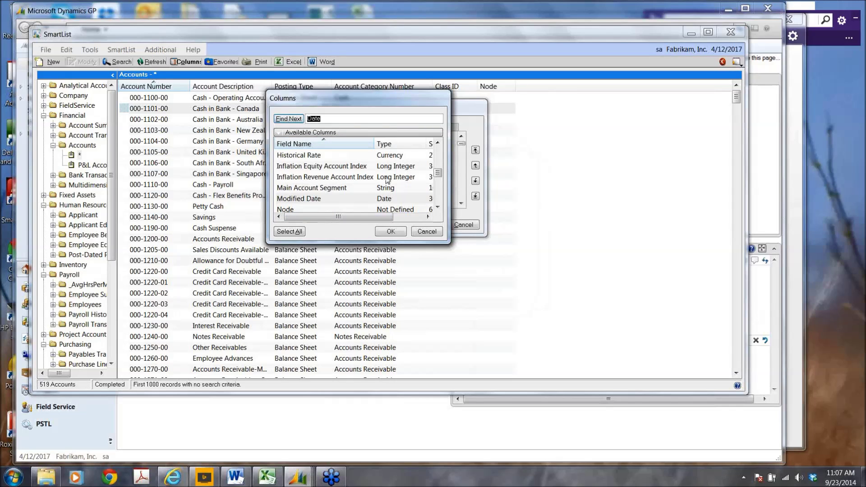
{"action": "left_click_drag", "start_coordinate": [438, 173], "coordinate": [438, 160]}
{"action": "left_click", "coordinate": [310, 191]}
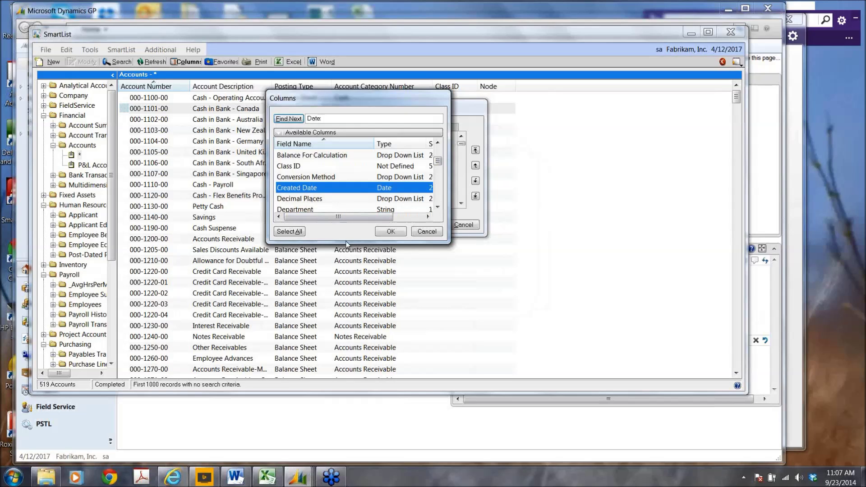
{"action": "left_click", "coordinate": [394, 231]}
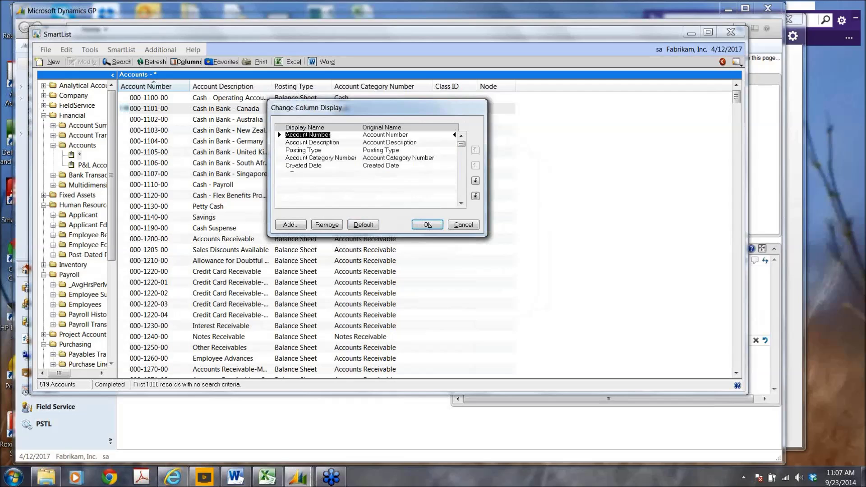
- Move the Created Date column up to directly below Account Number and return it to the end of the column order
{"action": "left_click", "coordinate": [292, 165]}
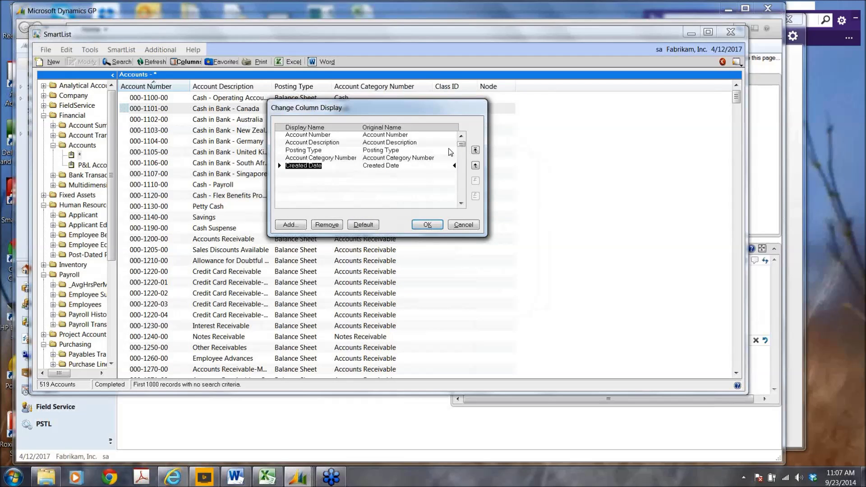
{"action": "left_click", "coordinate": [476, 166]}
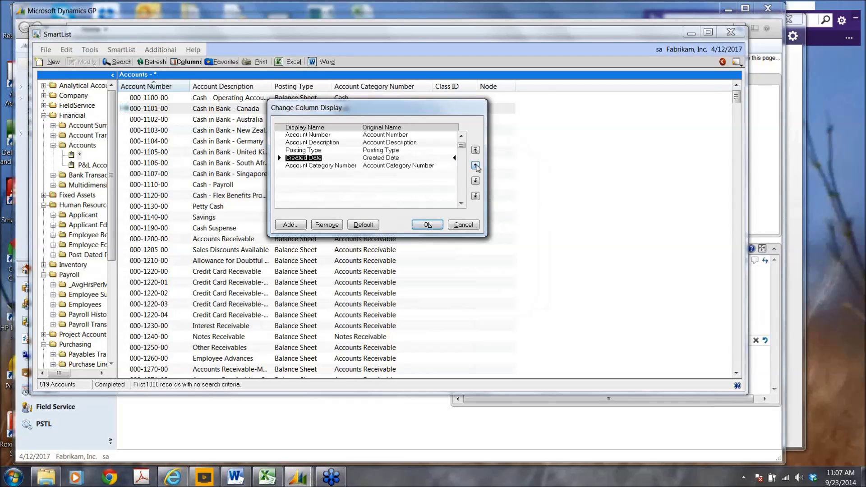
{"action": "left_click", "coordinate": [476, 165]}
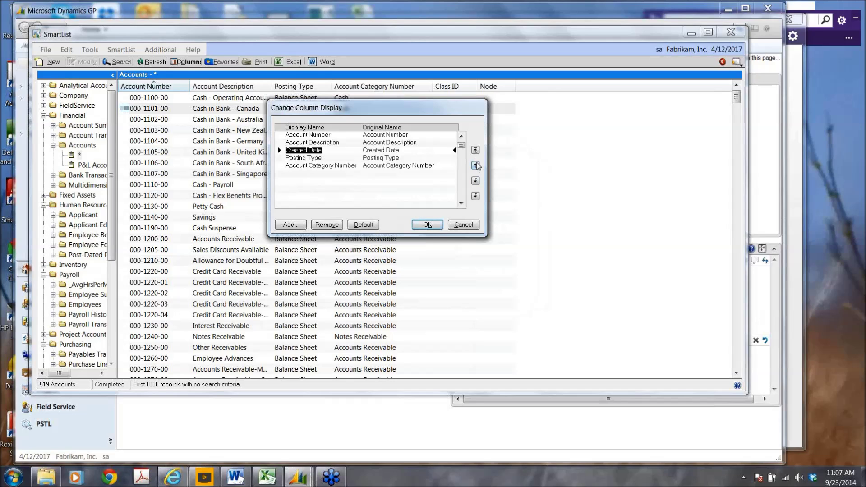
{"action": "left_click", "coordinate": [476, 166]}
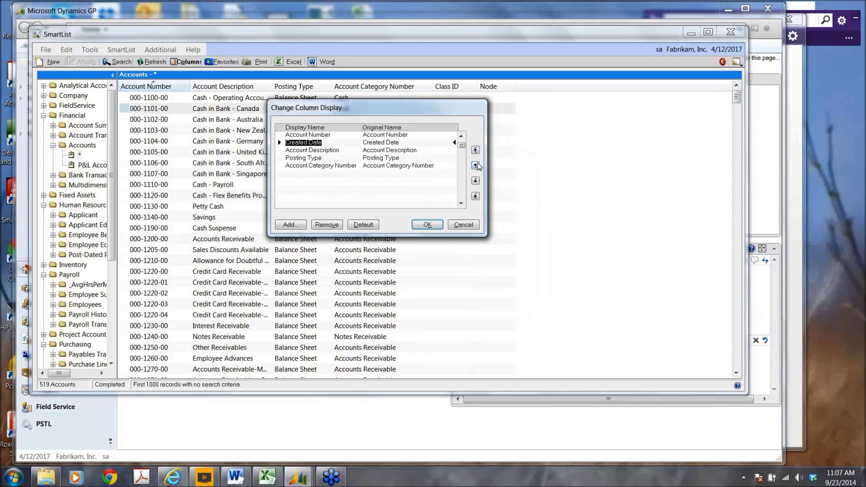
{"action": "left_click", "coordinate": [476, 181]}
{"action": "left_click", "coordinate": [476, 181]}
{"action": "left_click", "coordinate": [476, 181]}
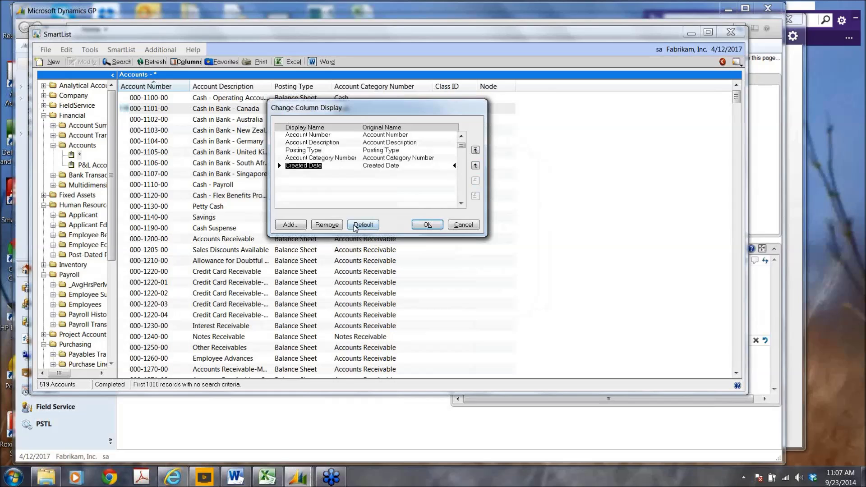
- Search the available columns for "Typical" and add the Typical Balance field to the column display
{"action": "left_click", "coordinate": [290, 225]}
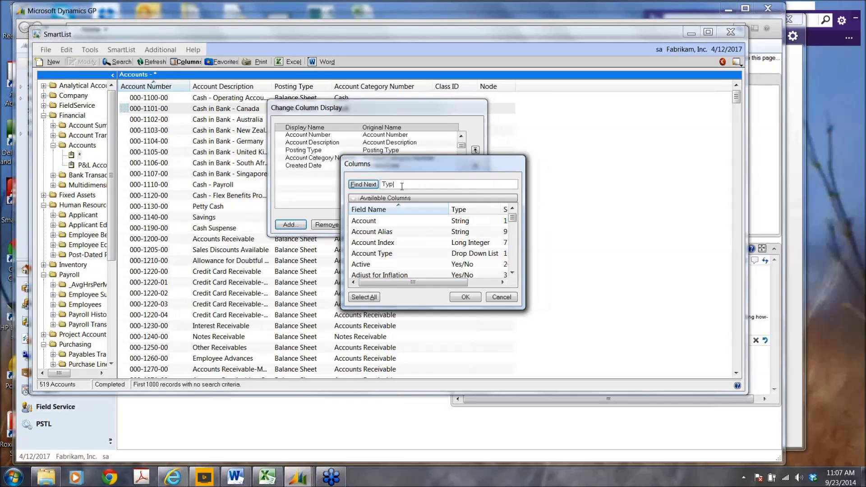
{"action": "left_click", "coordinate": [363, 184]}
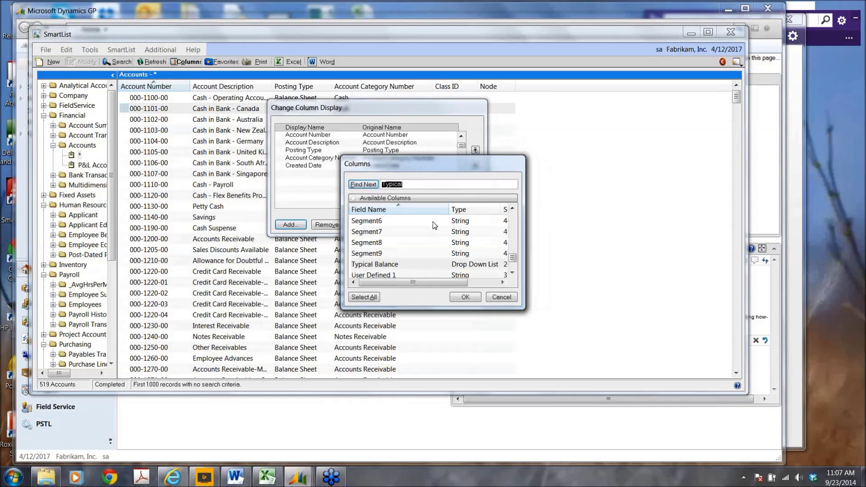
{"action": "left_click", "coordinate": [466, 300]}
- Move the Typical Balance column up to directly below Posting Type and apply the column display to the Accounts list
{"action": "left_click", "coordinate": [309, 173]}
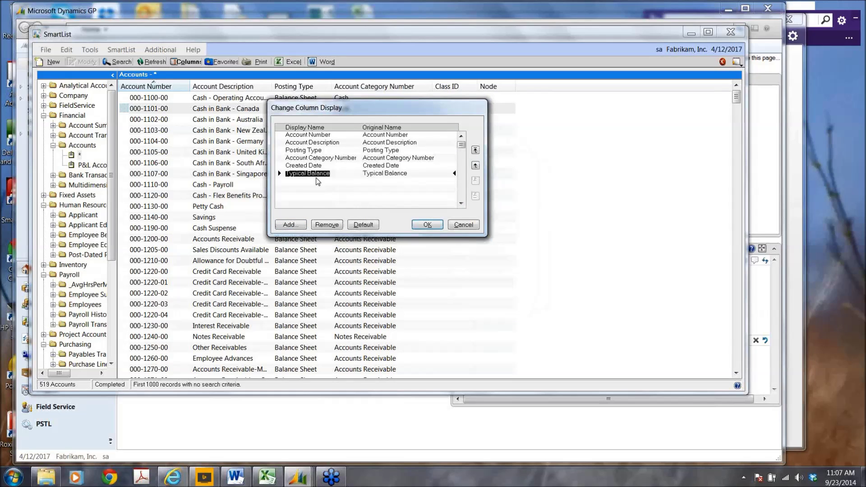
{"action": "left_click", "coordinate": [475, 166]}
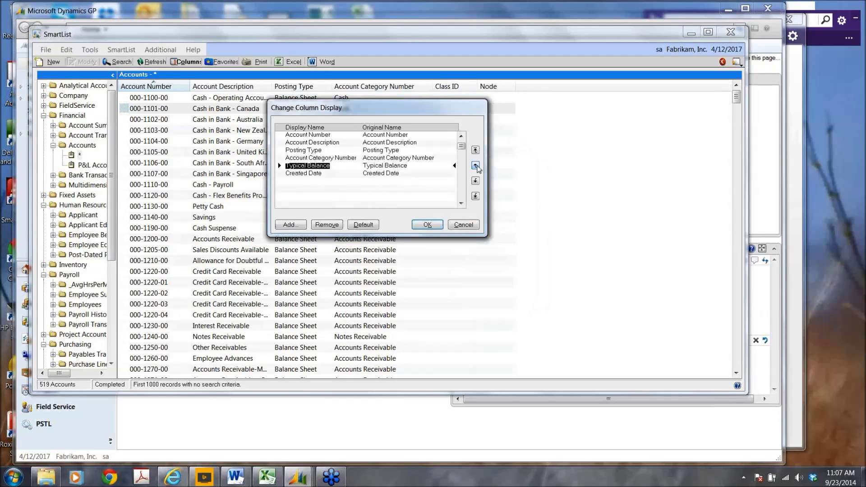
{"action": "left_click", "coordinate": [476, 166]}
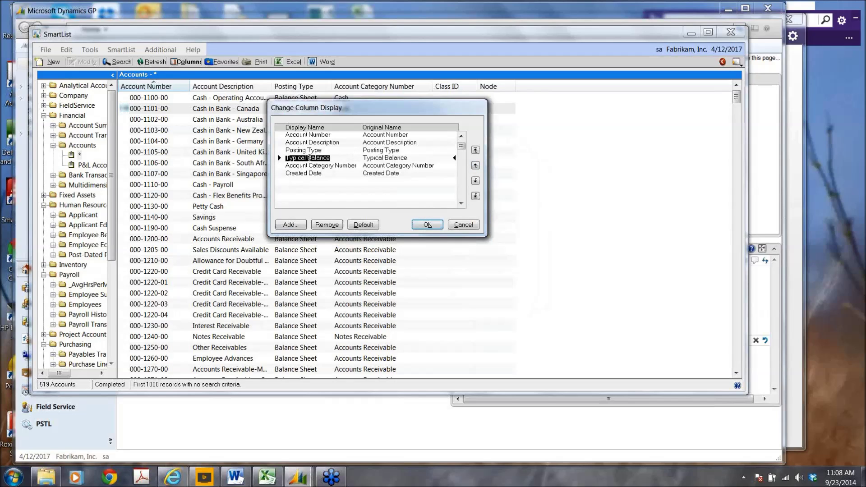
{"action": "left_click", "coordinate": [423, 226]}
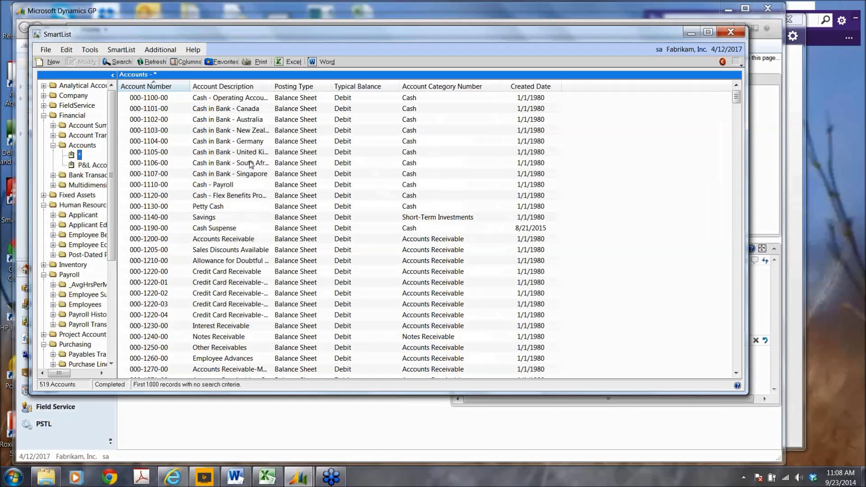
- Save the customized list as a favorite named "Accounts with Created Date", visible to System, without a reminder
{"action": "left_click", "coordinate": [225, 63]}
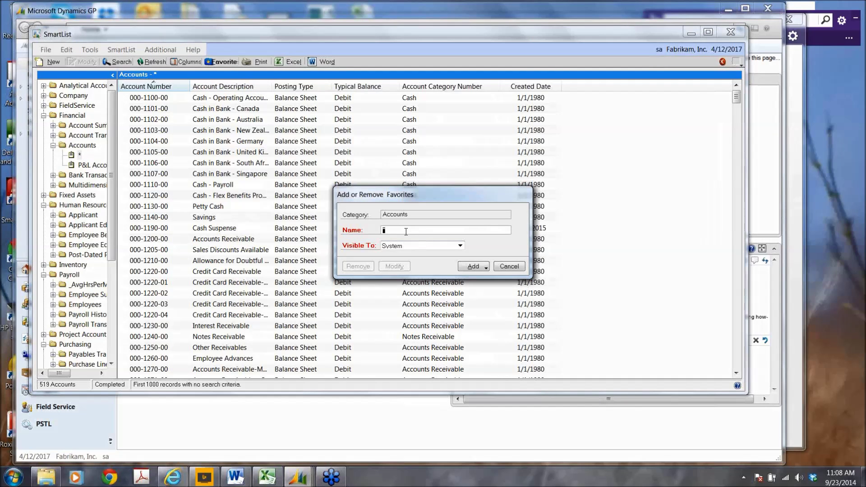
{"action": "type", "text": "Accounts with C"}
{"action": "type", "text": "reated Date"}
{"action": "left_click", "coordinate": [478, 268]}
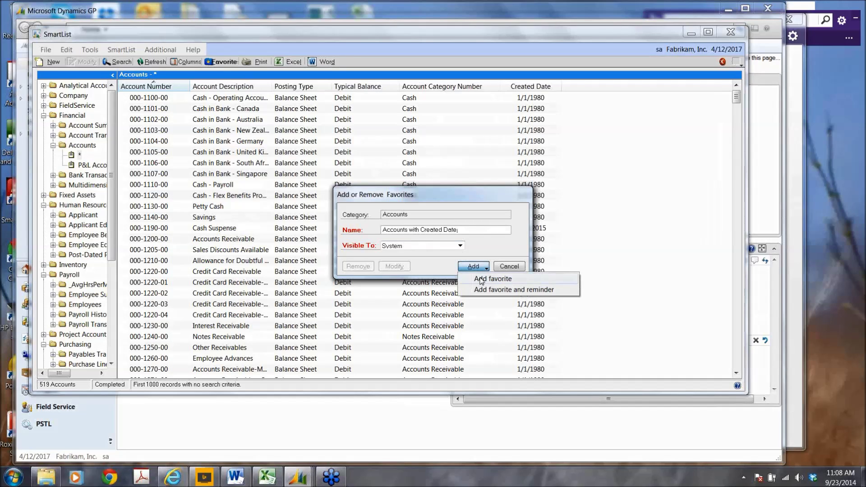
{"action": "left_click", "coordinate": [477, 280]}
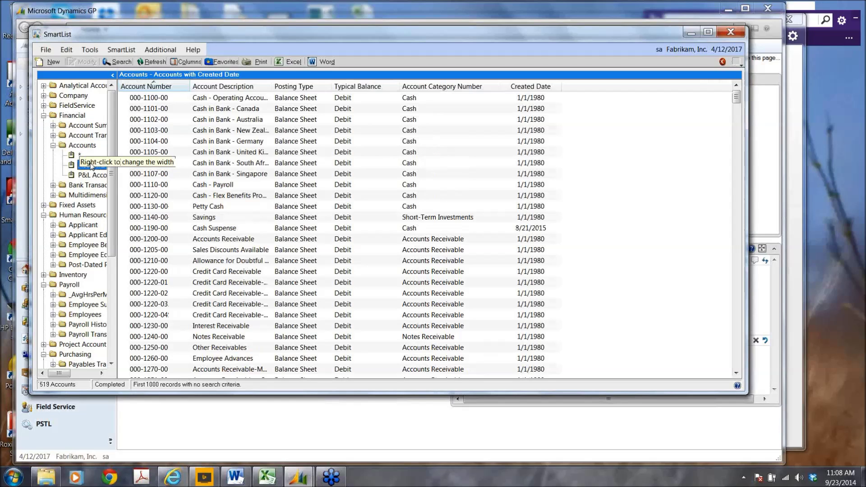
- Display the default Accounts list for comparison and bring back the folder tree
{"action": "left_click", "coordinate": [80, 154]}
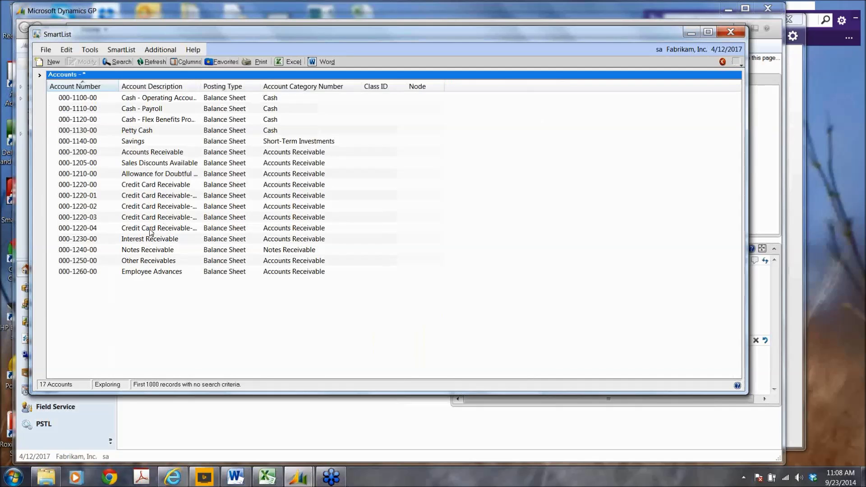
{"action": "left_click", "coordinate": [41, 77]}
{"action": "left_click_drag", "start_coordinate": [110, 157], "coordinate": [110, 102]}
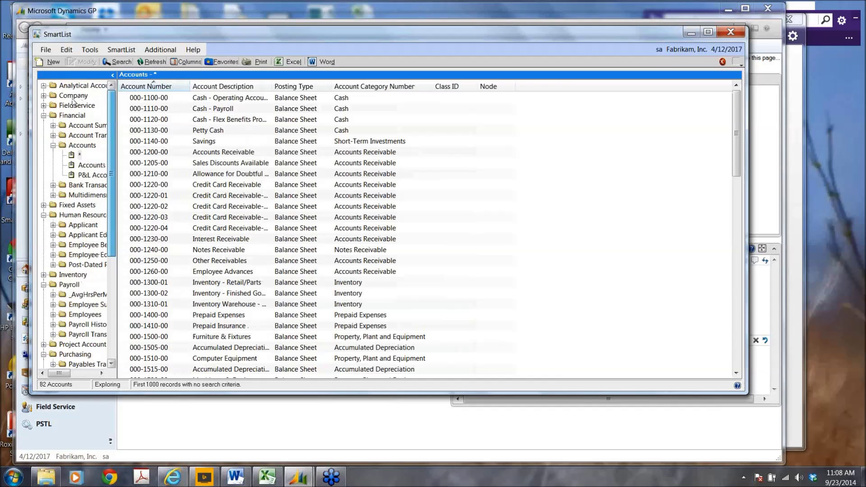
- Close and reopen SmartList, expand Financial and Accounts, and run the Accounts with Created Date favorite
{"action": "left_click", "coordinate": [732, 31]}
{"action": "left_click", "coordinate": [43, 46]}
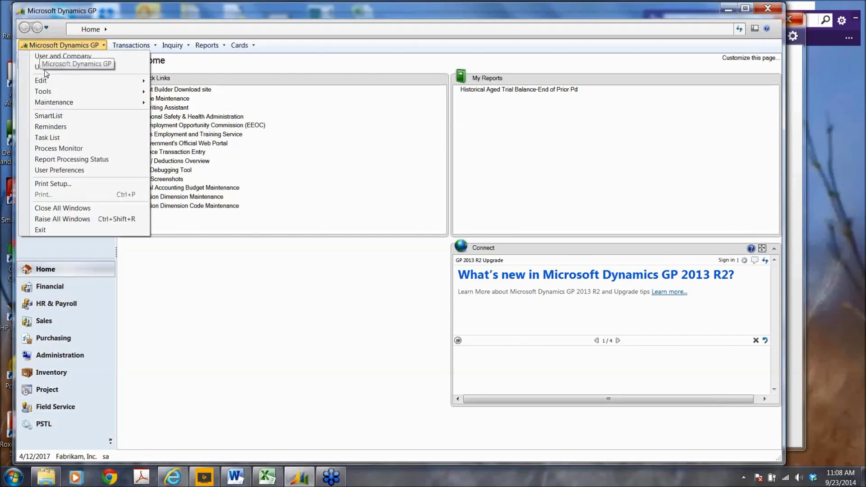
{"action": "left_click", "coordinate": [65, 116]}
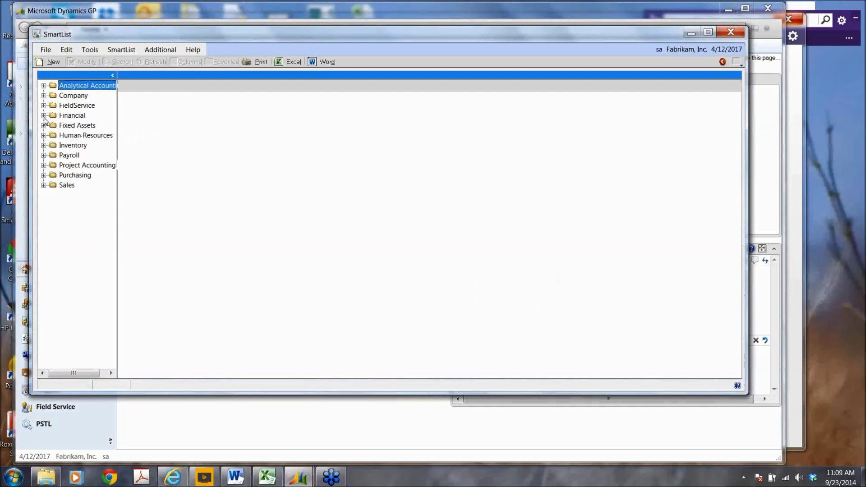
{"action": "left_click", "coordinate": [44, 116]}
{"action": "left_click", "coordinate": [53, 145]}
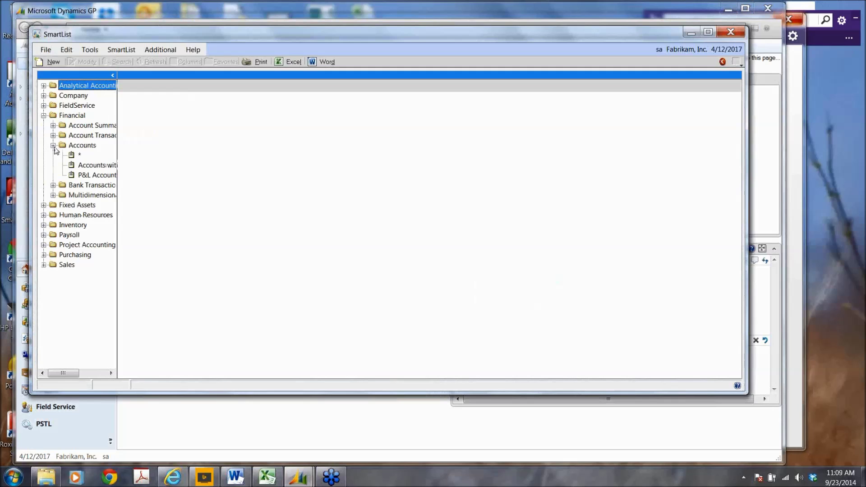
{"action": "left_click", "coordinate": [99, 168]}
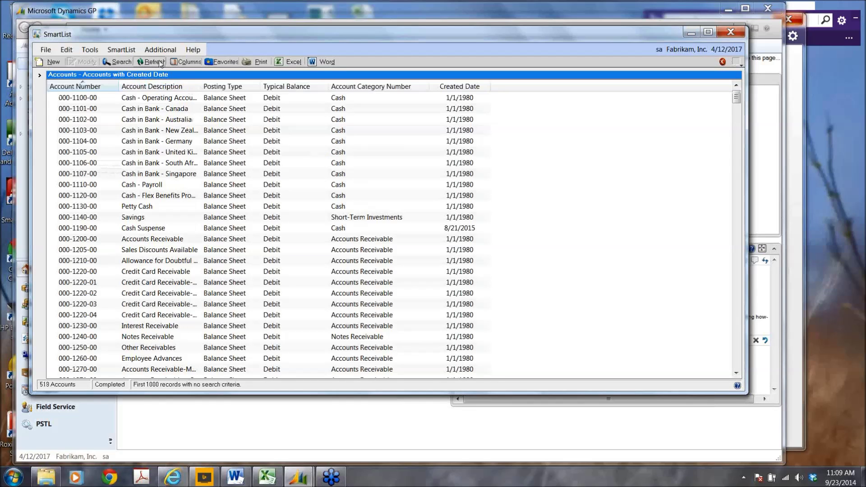
- Review the Visible To options of the Accounts with Created Date favorite, leave System selected and close the settings without saving
{"action": "left_click", "coordinate": [214, 62]}
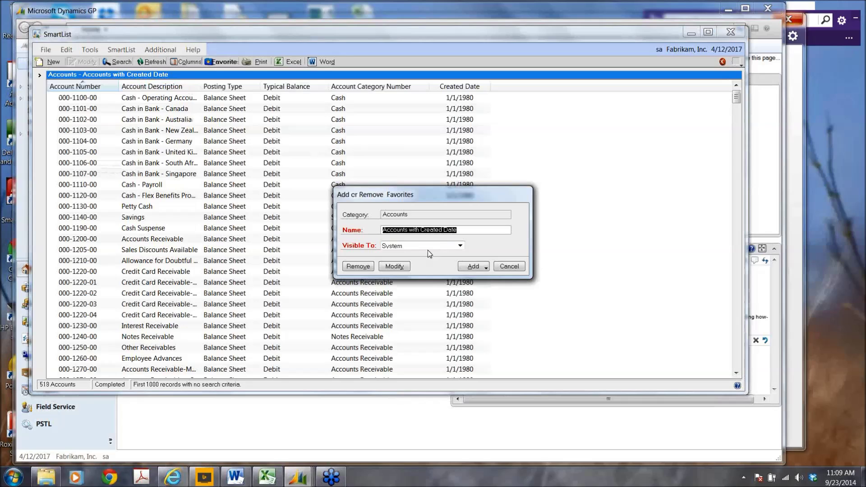
{"action": "left_click", "coordinate": [460, 245]}
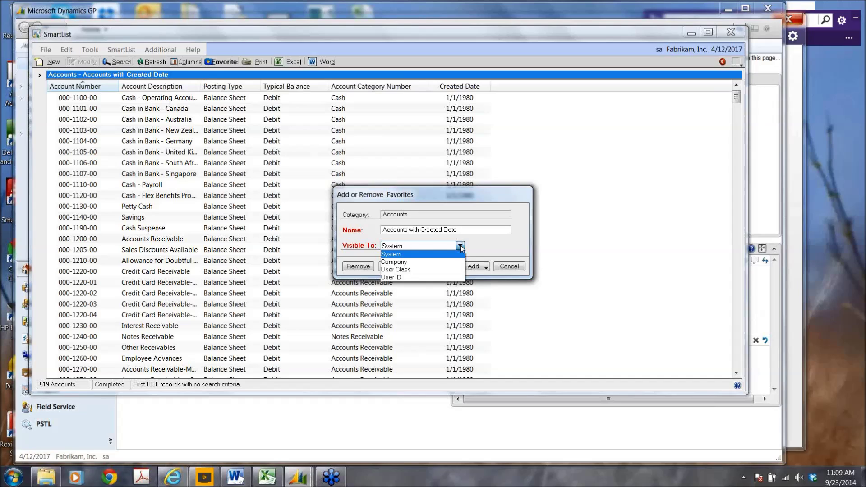
{"action": "left_click", "coordinate": [409, 270]}
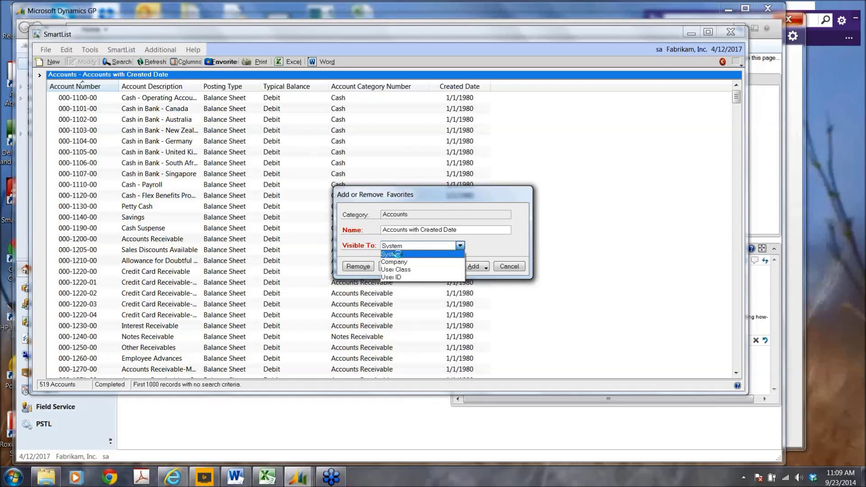
{"action": "left_click", "coordinate": [407, 254]}
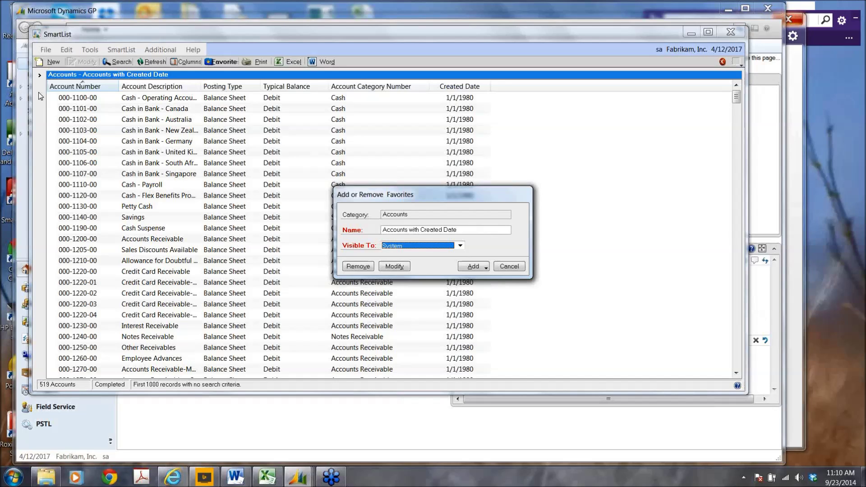
{"action": "left_click", "coordinate": [507, 268]}
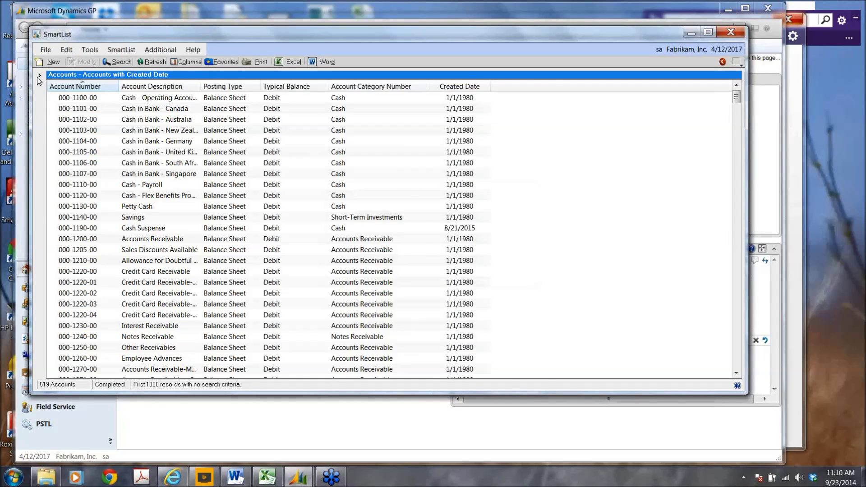
- View the Accounts folder's list, rerun the Accounts with Created Date favorite and check its favorite settings without changing them
{"action": "left_click", "coordinate": [40, 74]}
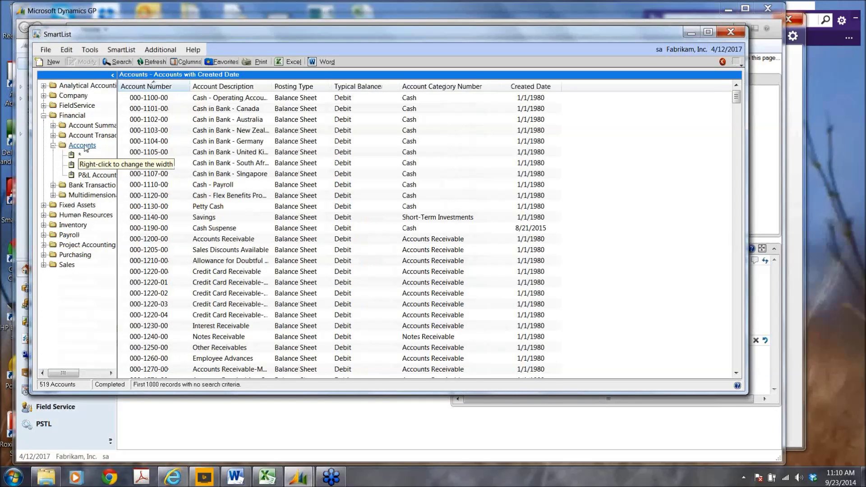
{"action": "left_click", "coordinate": [82, 146]}
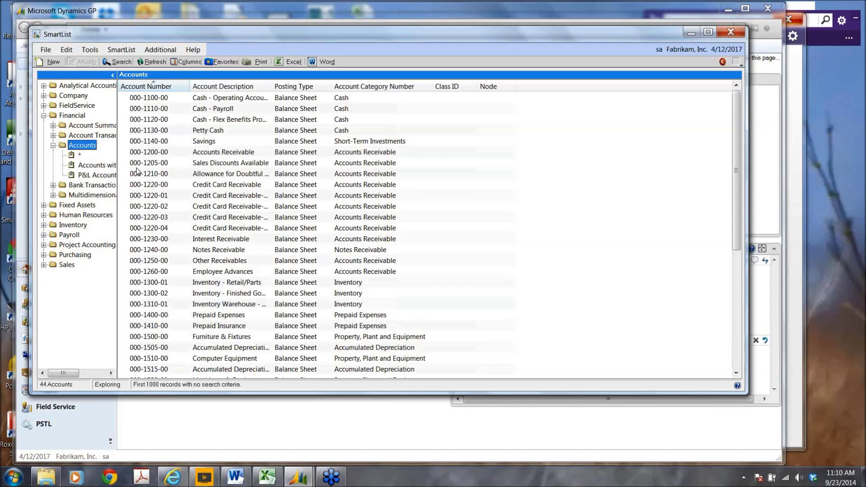
{"action": "left_click", "coordinate": [97, 165]}
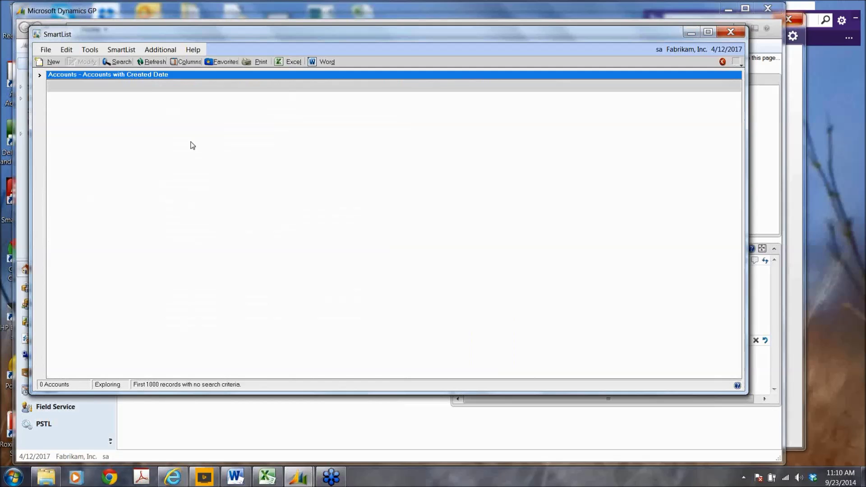
{"action": "left_click", "coordinate": [221, 61]}
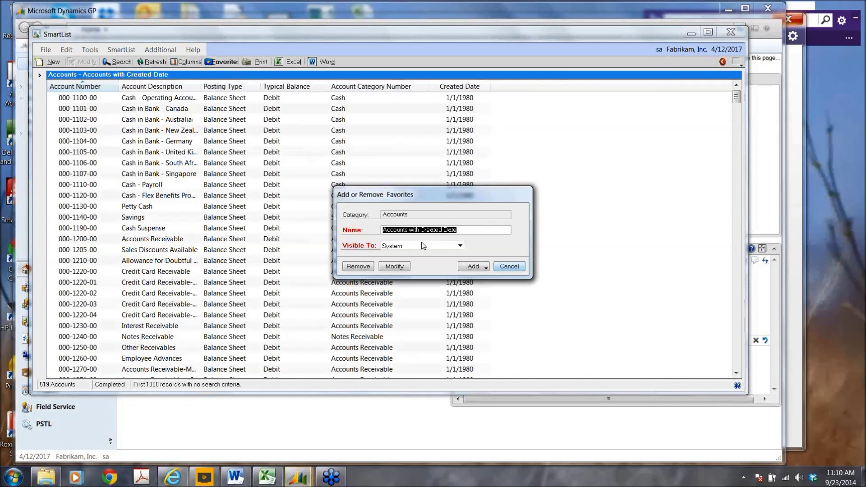
{"action": "left_click", "coordinate": [512, 266]}
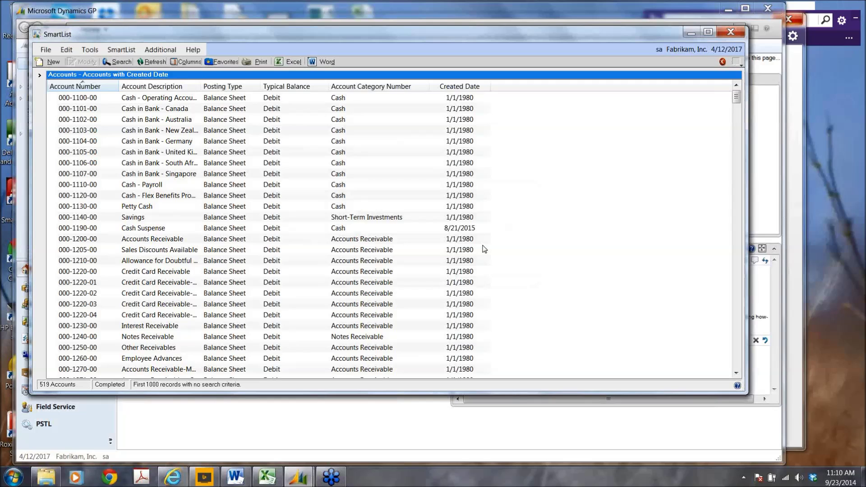
- Open the search criteria for the Accounts with Created Date list and keep the search type at Match All
{"action": "left_click", "coordinate": [40, 76]}
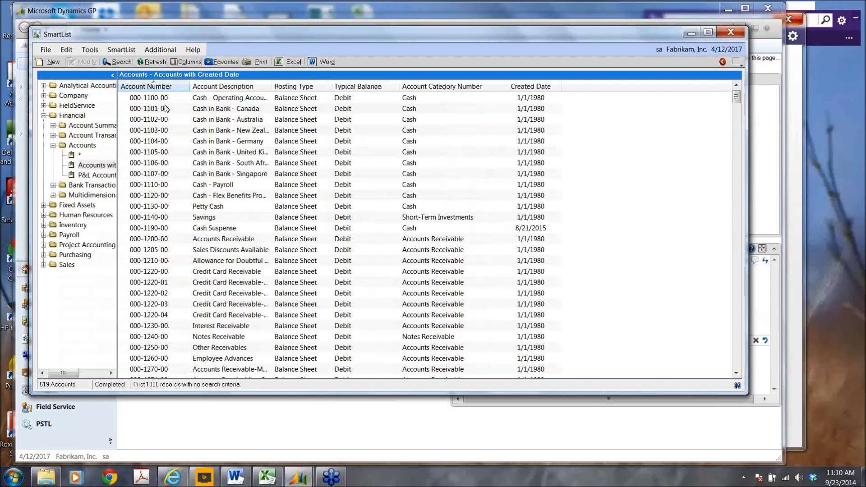
{"action": "left_click", "coordinate": [119, 63]}
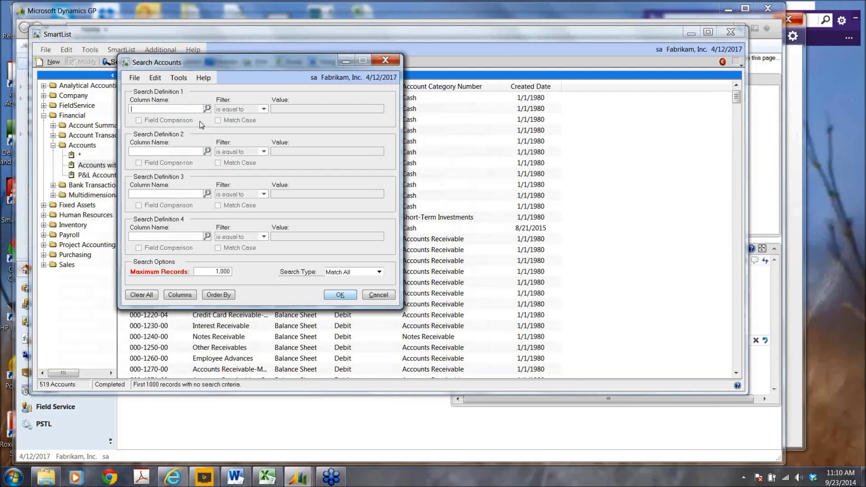
{"action": "left_click", "coordinate": [380, 272]}
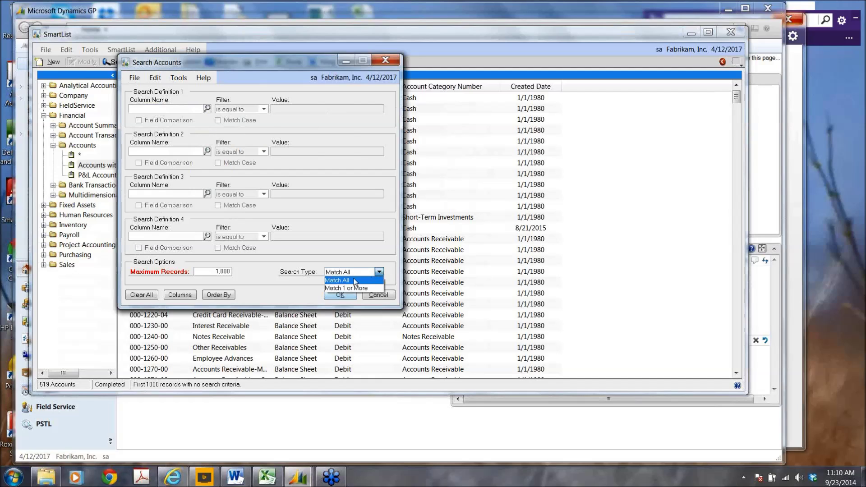
{"action": "left_click", "coordinate": [339, 281]}
- Define the first search condition as Created Date is greater than Beginning of Fiscal Year
{"action": "left_click", "coordinate": [161, 110]}
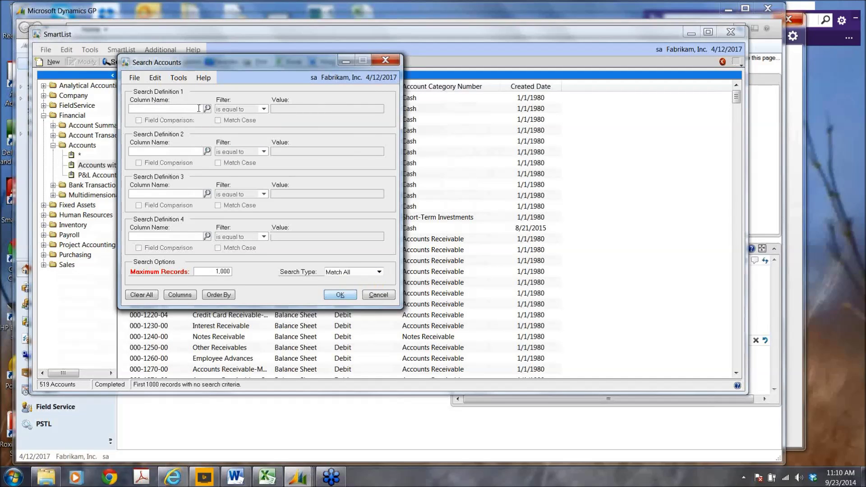
{"action": "left_click", "coordinate": [207, 109]}
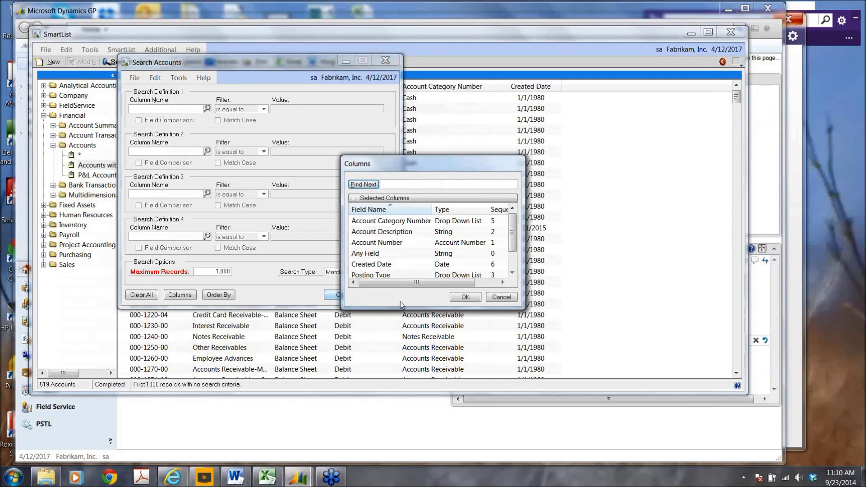
{"action": "double_click", "coordinate": [372, 265]}
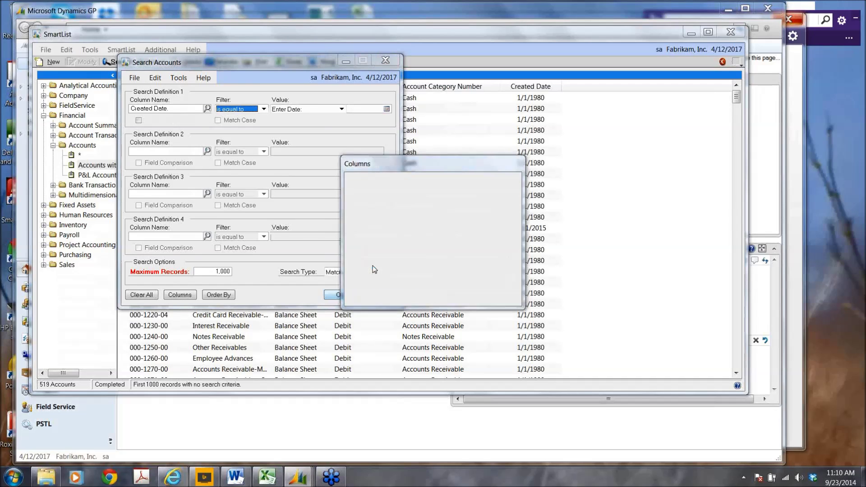
{"action": "left_click", "coordinate": [263, 109]}
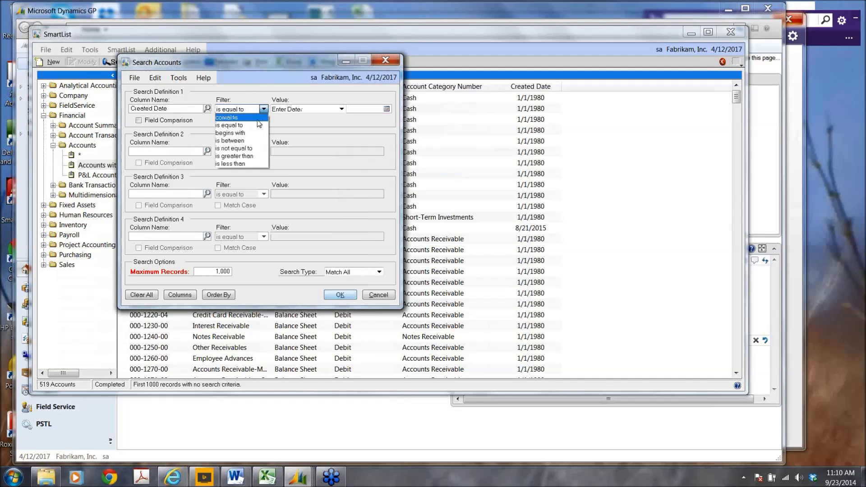
{"action": "left_click", "coordinate": [266, 155]}
{"action": "left_click", "coordinate": [341, 109]}
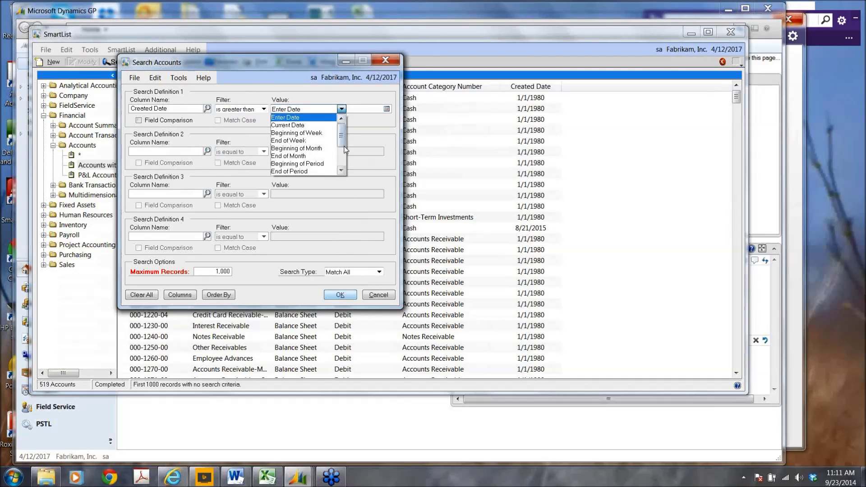
{"action": "left_click_drag", "start_coordinate": [342, 139], "coordinate": [339, 155]}
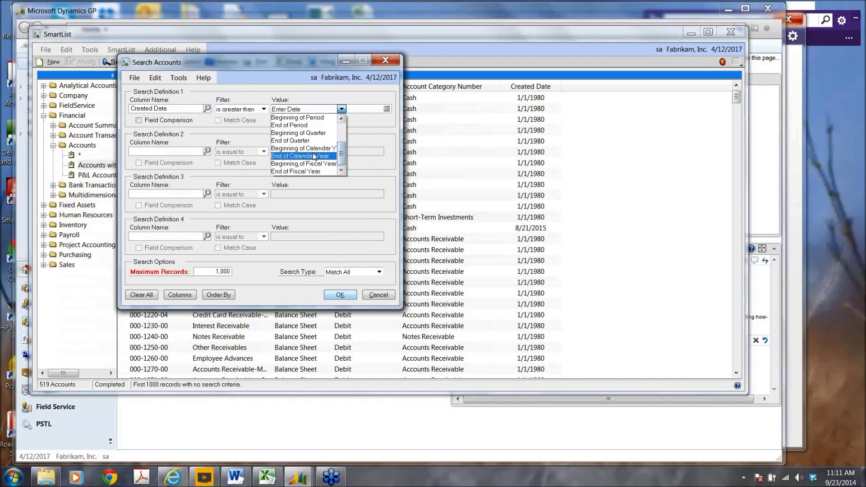
{"action": "left_click", "coordinate": [327, 166]}
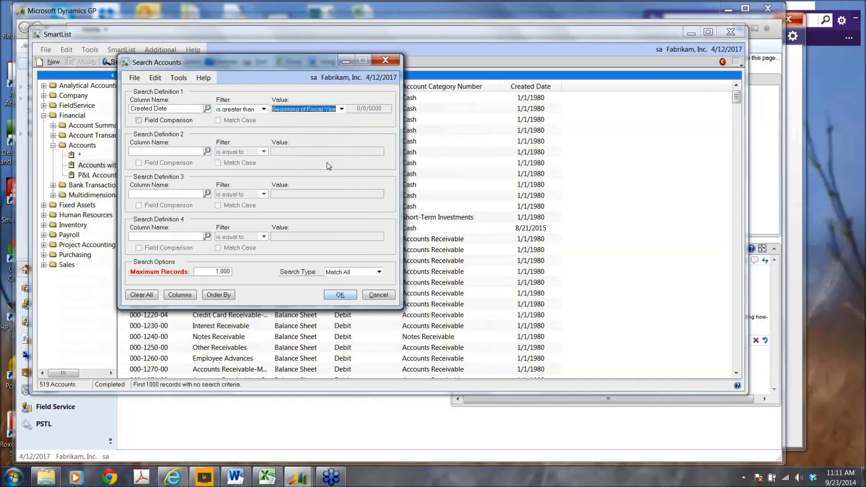
- Run the search and add it as a favorite named Accounts with Created Date of This Year, visible to System
{"action": "left_click", "coordinate": [336, 296]}
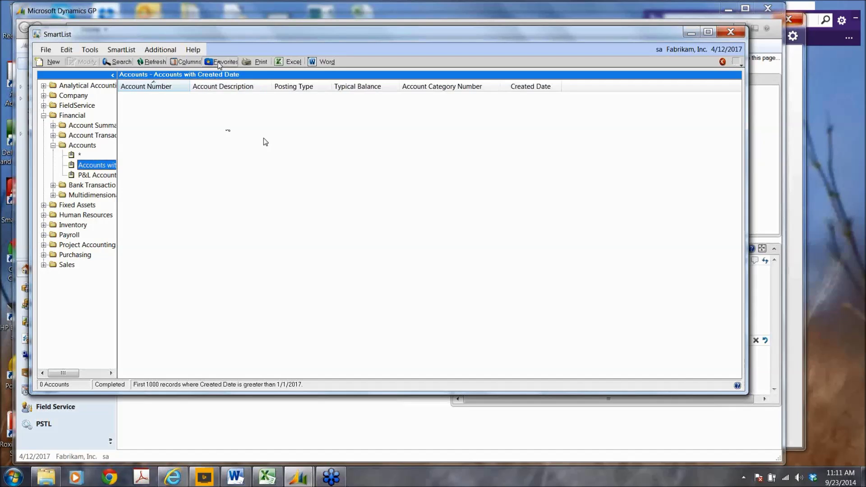
{"action": "left_click", "coordinate": [219, 62]}
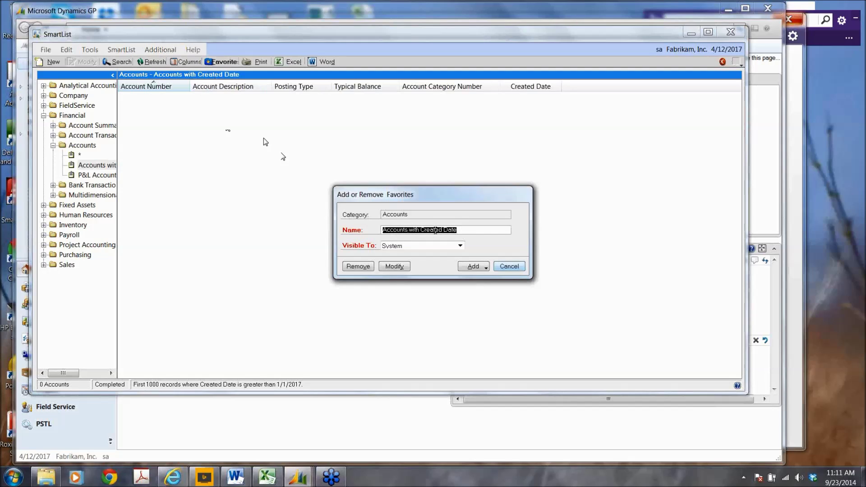
{"action": "left_click", "coordinate": [462, 230]}
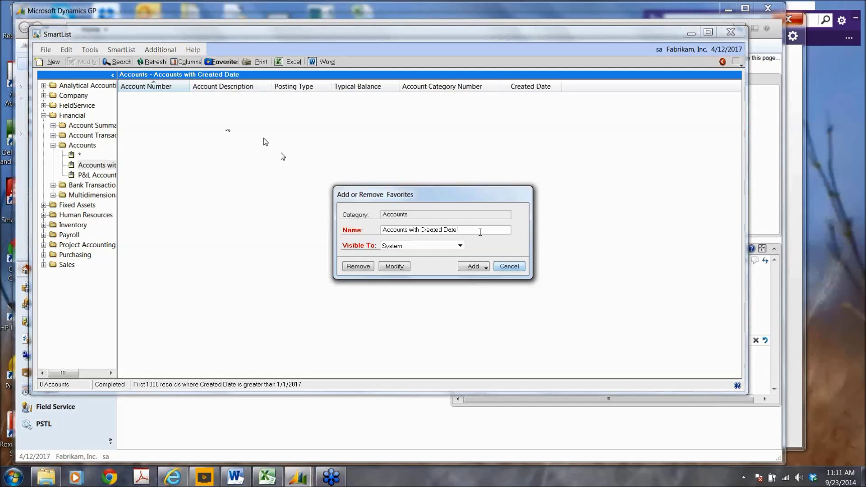
{"action": "type", "text": "of This Year"}
{"action": "left_click", "coordinate": [472, 267]}
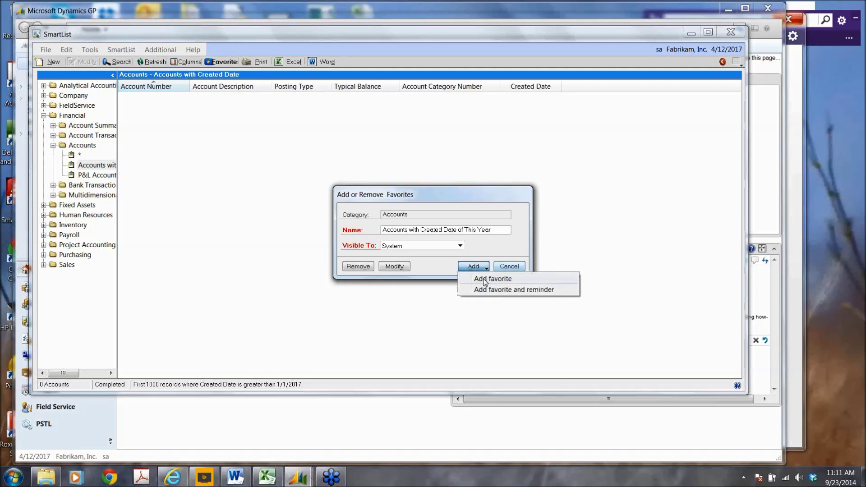
{"action": "left_click", "coordinate": [485, 279]}
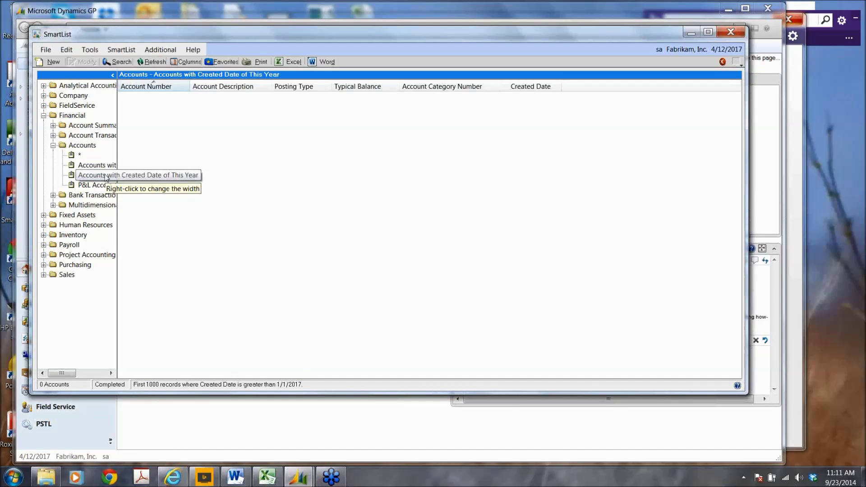
- Change the Accounts with Created Date of This Year search condition to Created Date is equal to an entered date of 4/1/2017
{"action": "left_click", "coordinate": [107, 177]}
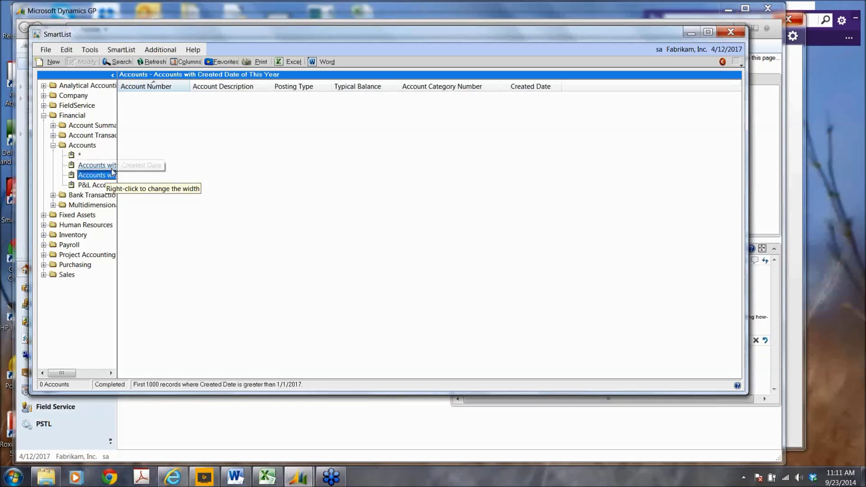
{"action": "left_click", "coordinate": [119, 62]}
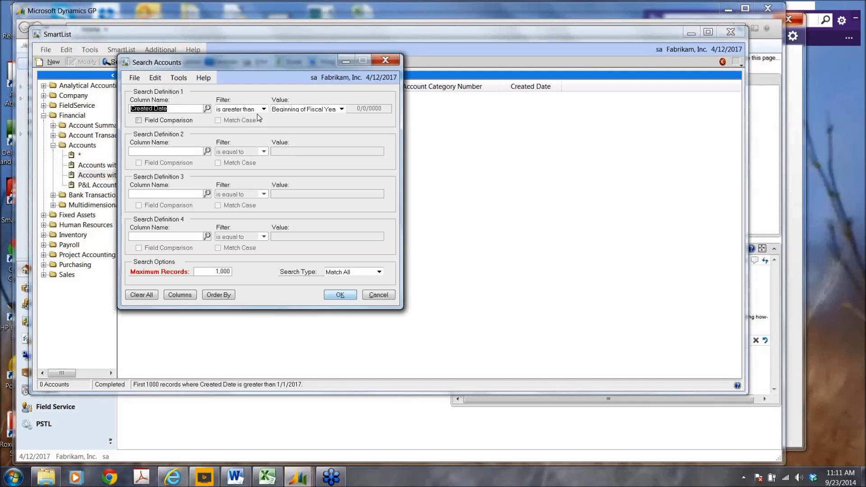
{"action": "left_click", "coordinate": [263, 109]}
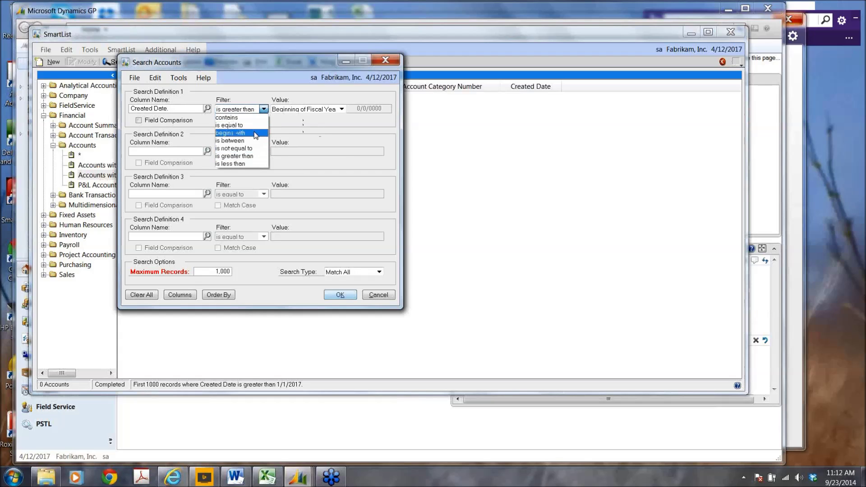
{"action": "left_click", "coordinate": [261, 126]}
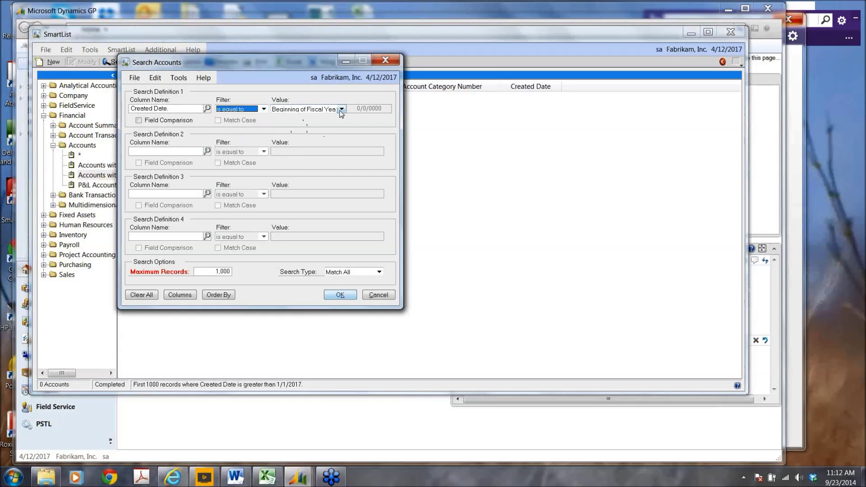
{"action": "left_click", "coordinate": [341, 109]}
{"action": "scroll", "coordinate": [341, 145], "scroll_direction": "up", "scroll_amount": 2}
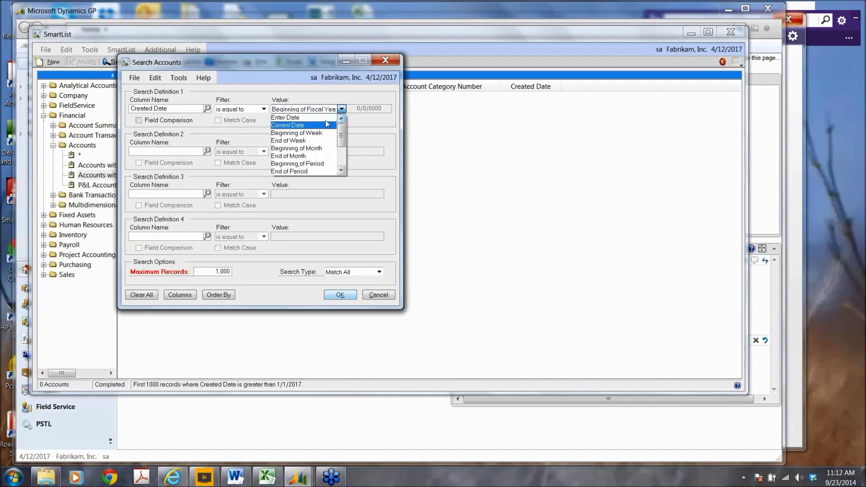
{"action": "left_click", "coordinate": [296, 117]}
{"action": "left_click", "coordinate": [361, 112]}
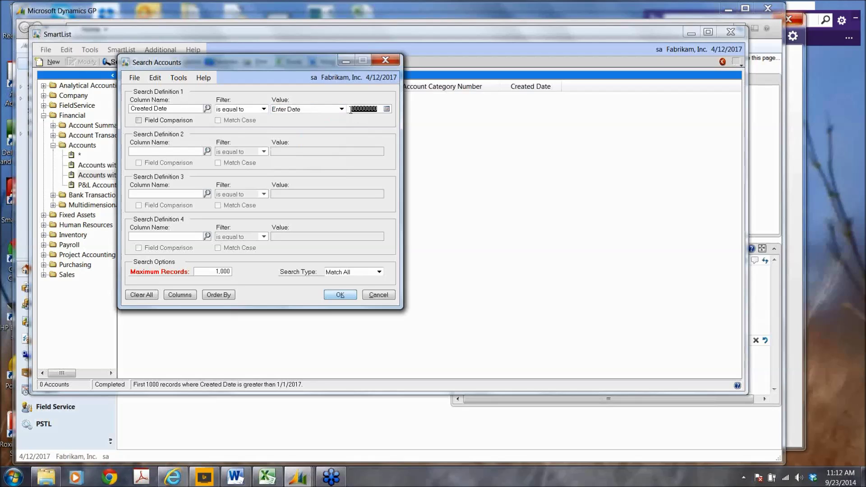
{"action": "type", "text": "0"}
{"action": "type", "text": "4012017"}
{"action": "key", "text": "Tab"}
- Set the Created Date filter to is between, with 4/30/2017 as the end date, and run the search
{"action": "left_click", "coordinate": [263, 110]}
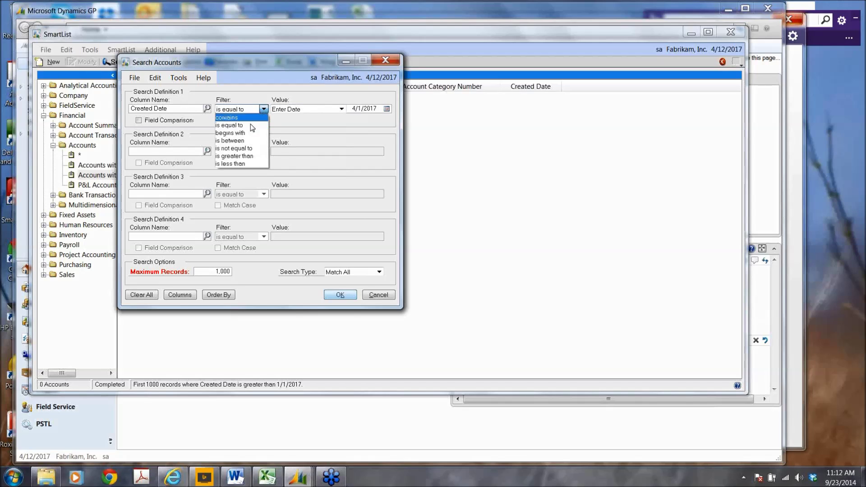
{"action": "left_click", "coordinate": [242, 140]}
{"action": "left_click", "coordinate": [368, 122]}
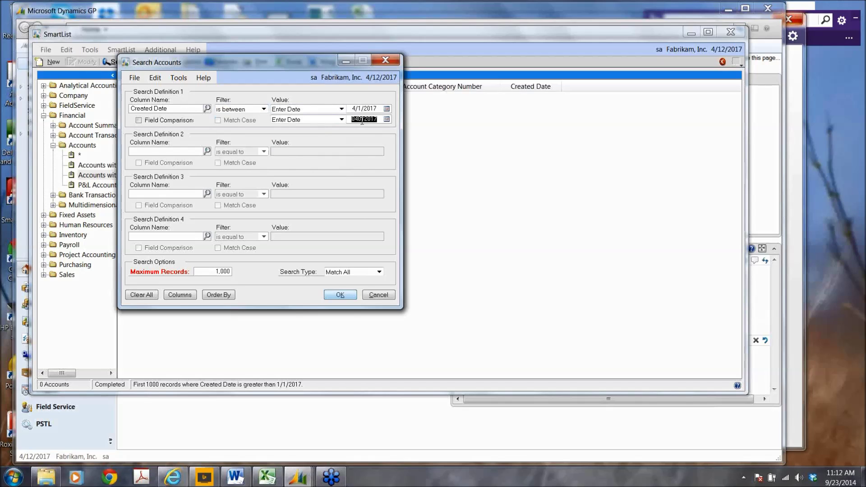
{"action": "type", "text": "04302017"}
{"action": "key", "text": "Tab"}
{"action": "left_click", "coordinate": [341, 295]}
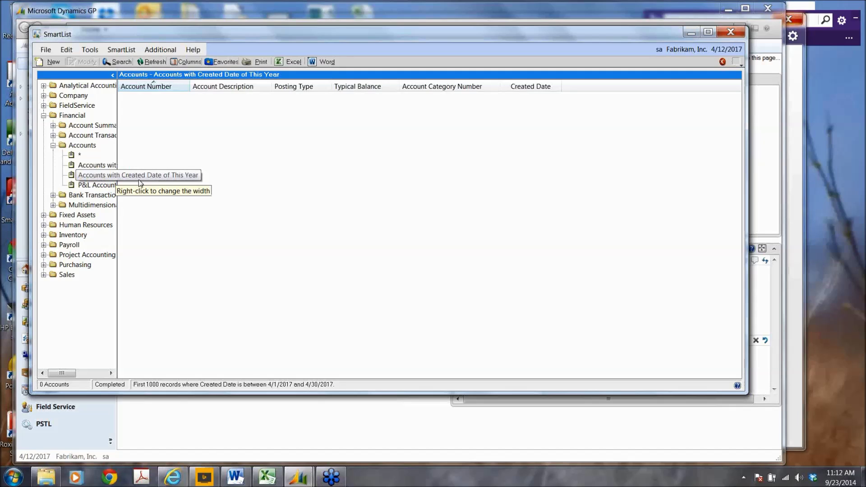
- Save the changed criteria to the Accounts with Created Date of This Year favorite and check its search dates without changing them
{"action": "left_click", "coordinate": [221, 63]}
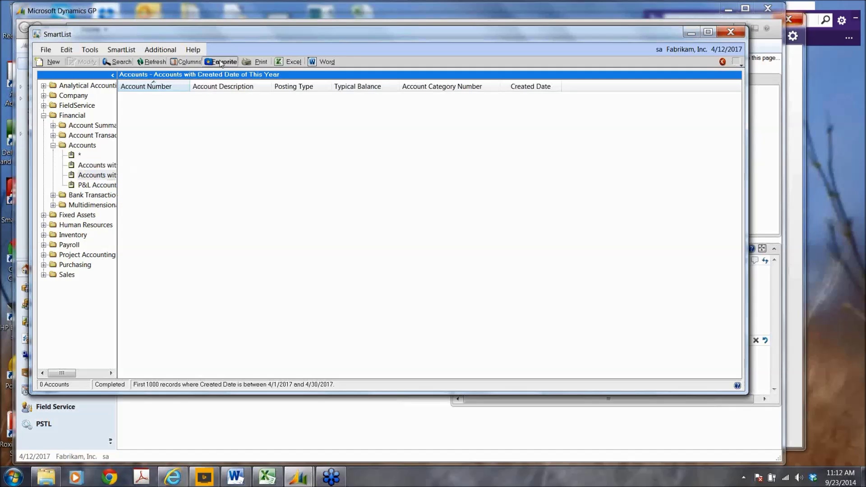
{"action": "left_click", "coordinate": [394, 266]}
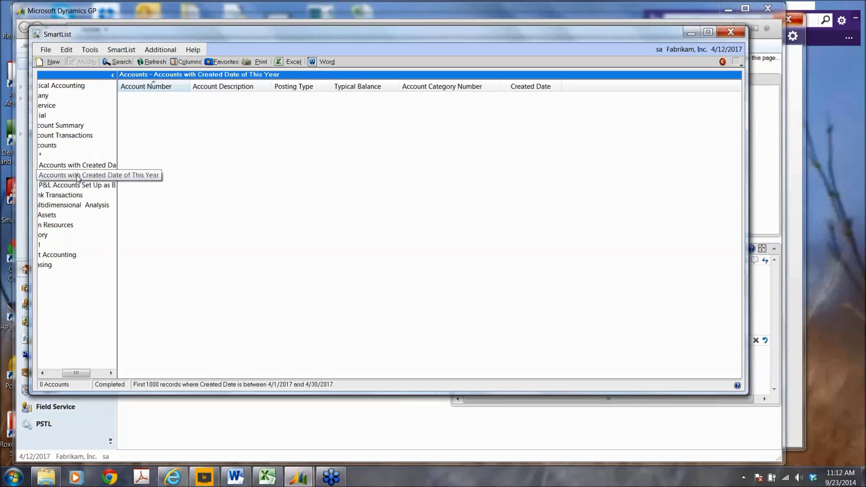
{"action": "left_click", "coordinate": [119, 61]}
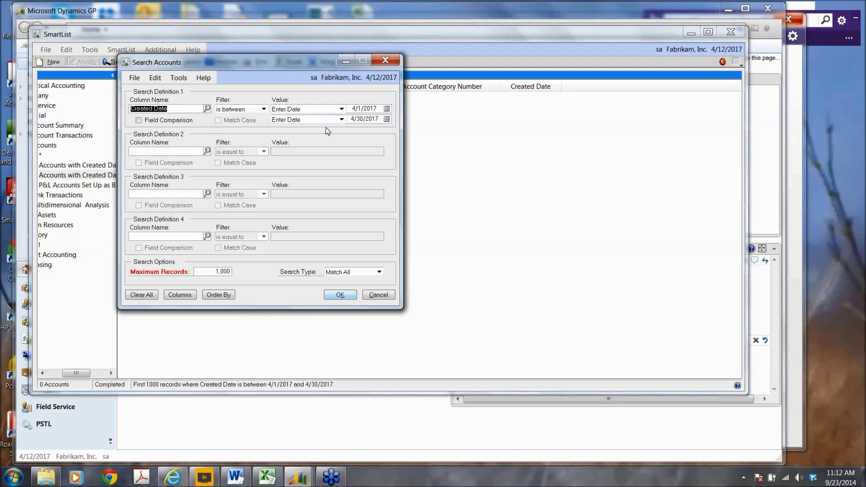
{"action": "left_click", "coordinate": [387, 60]}
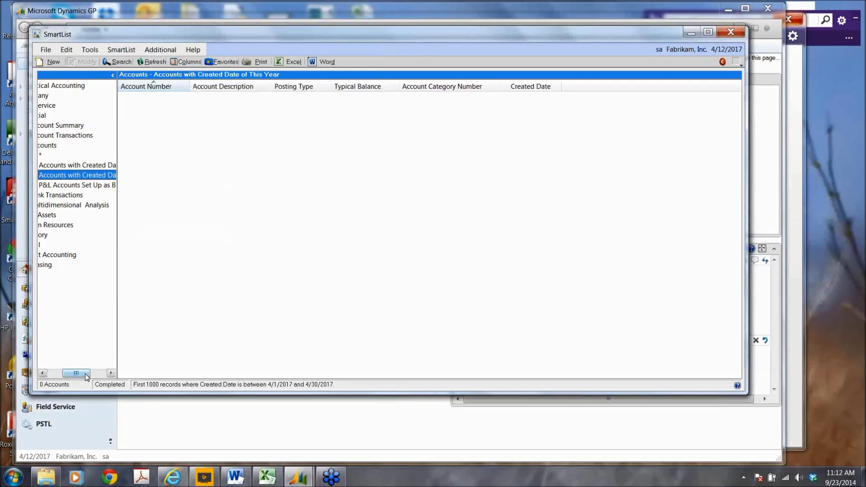
{"action": "left_click_drag", "start_coordinate": [87, 377], "coordinate": [73, 376]}
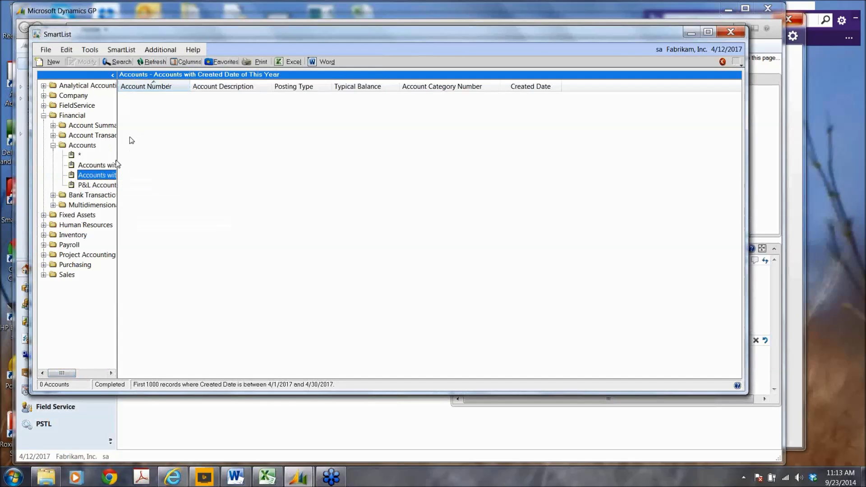
- Display the P&L Accounts Set Up as Bal Sheets favorite and open its search criteria beside the results for review
{"action": "left_click", "coordinate": [97, 185]}
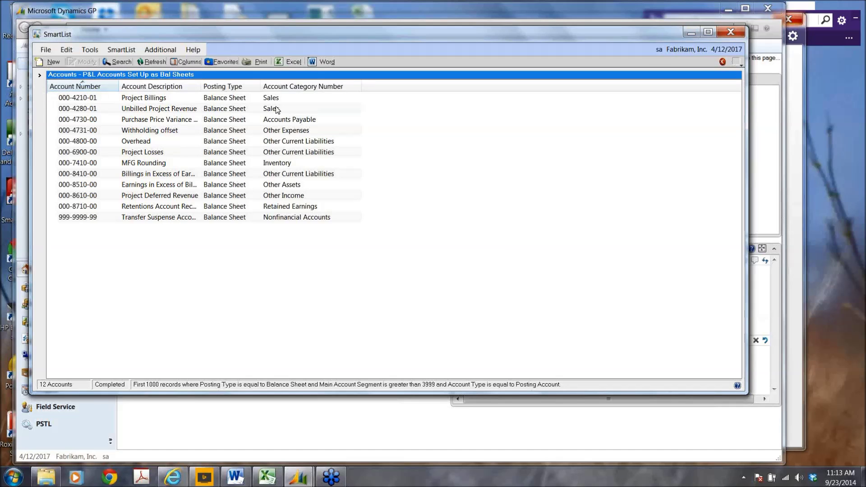
{"action": "left_click", "coordinate": [41, 75]}
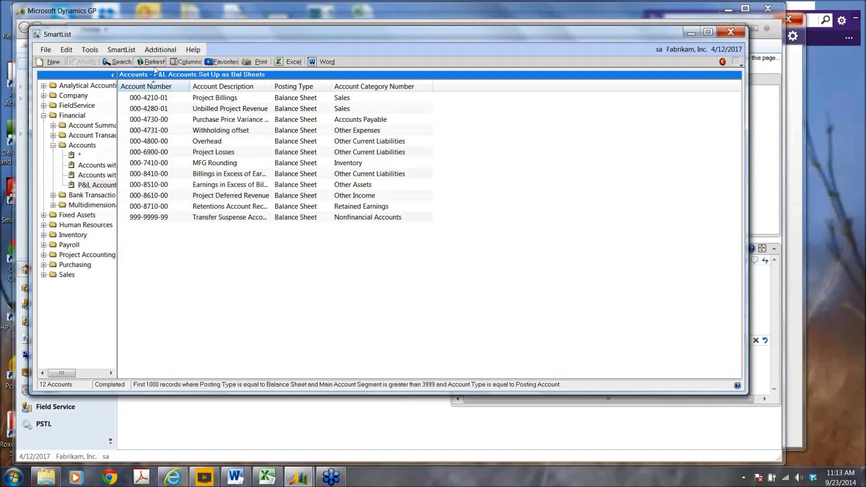
{"action": "left_click", "coordinate": [118, 63]}
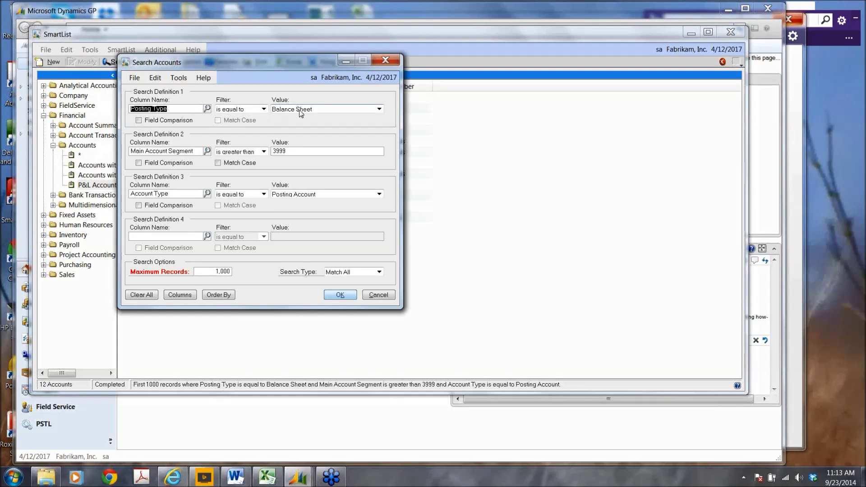
{"action": "left_click", "coordinate": [182, 151]}
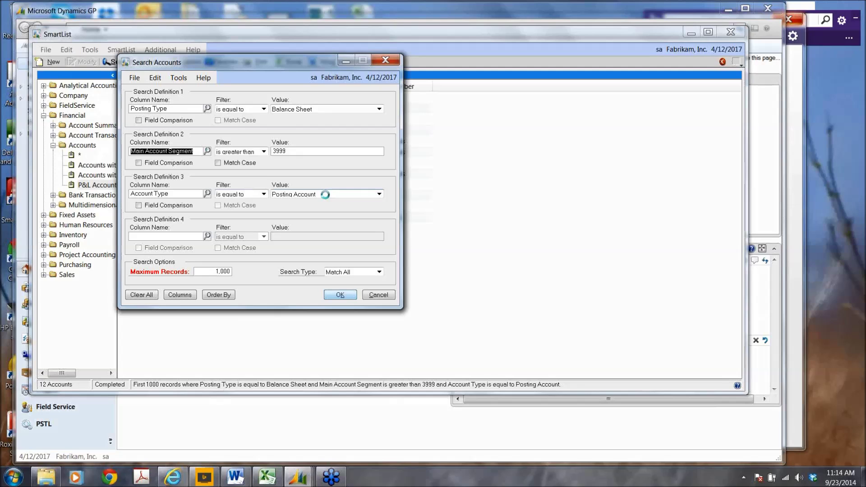
{"action": "left_click_drag", "start_coordinate": [198, 65], "coordinate": [420, 129]}
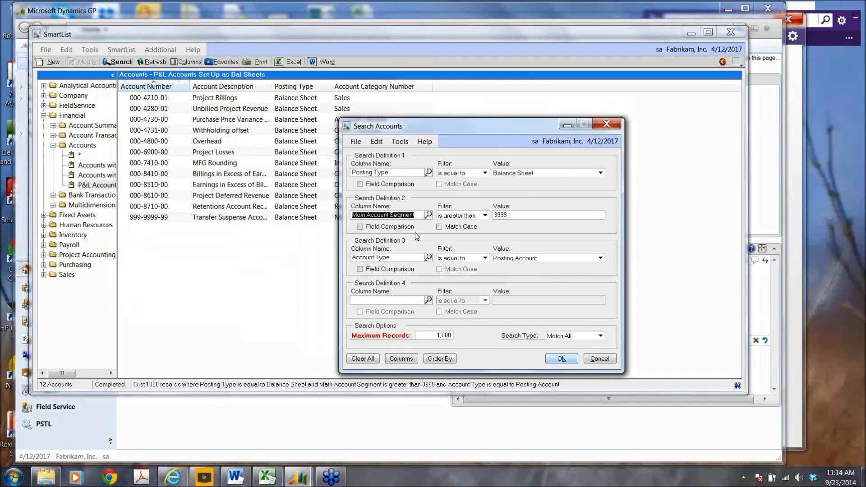
- Browse all columns available for the second search definition and keep Main Account Segment as its column
{"action": "left_click", "coordinate": [427, 215]}
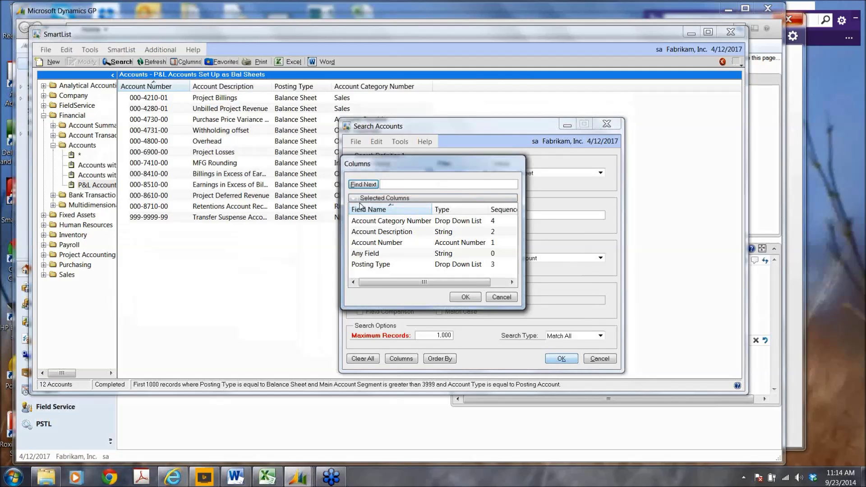
{"action": "left_click", "coordinate": [363, 199]}
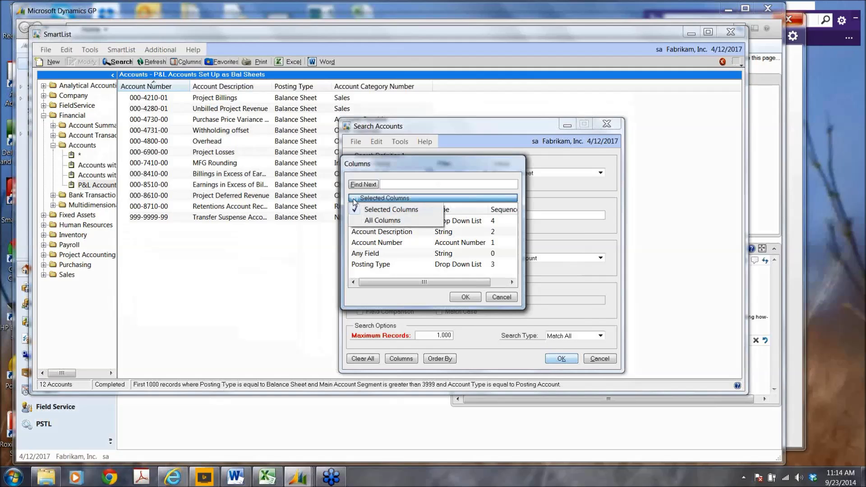
{"action": "left_click", "coordinate": [376, 221]}
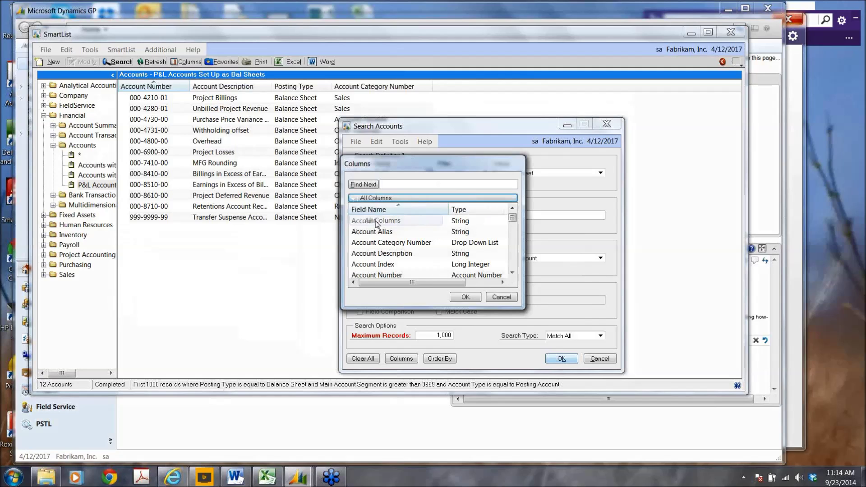
{"action": "left_click", "coordinate": [513, 272]}
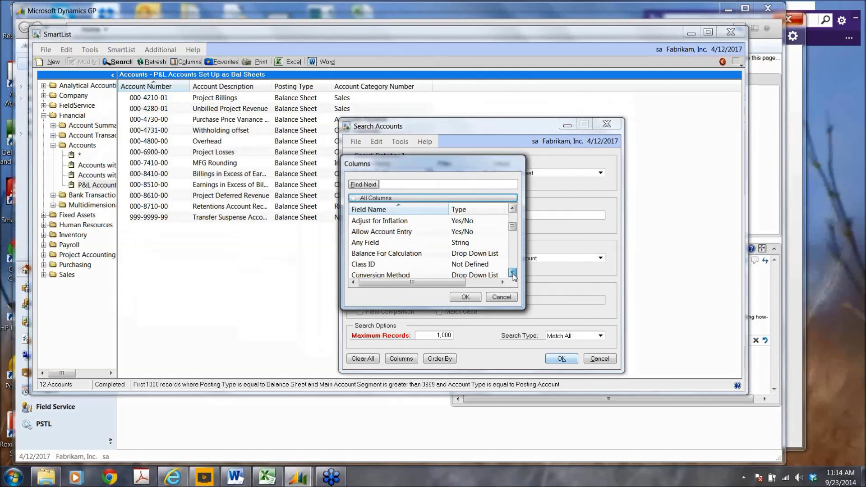
{"action": "left_click_drag", "start_coordinate": [512, 273], "coordinate": [513, 273]}
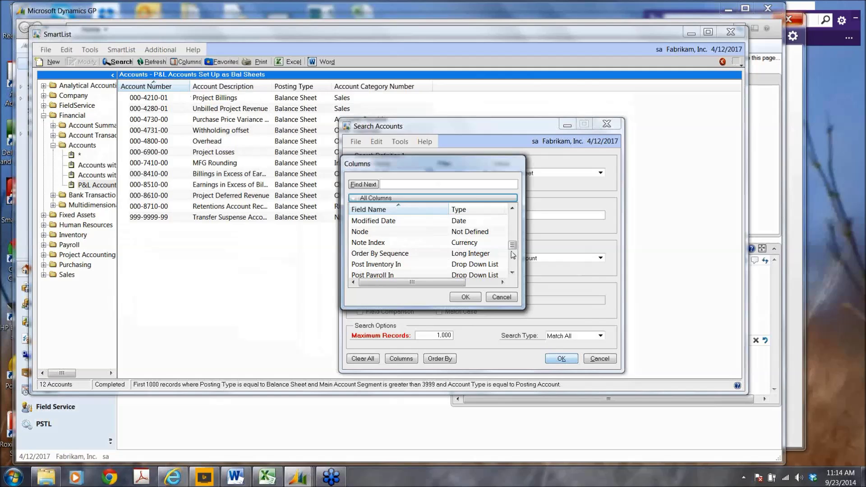
{"action": "left_click", "coordinate": [499, 297]}
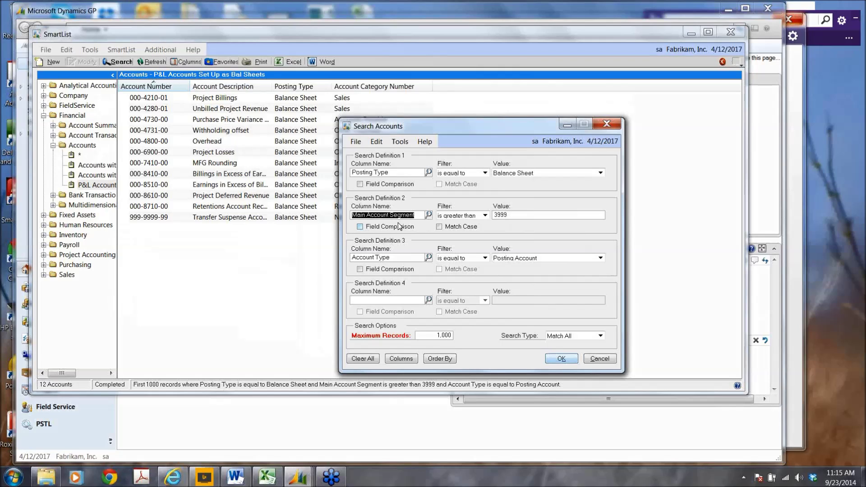
- Browse all columns available for the third search definition and keep Account Type as its column
{"action": "left_click", "coordinate": [428, 258]}
{"action": "left_click", "coordinate": [361, 198]}
{"action": "left_click", "coordinate": [374, 220]}
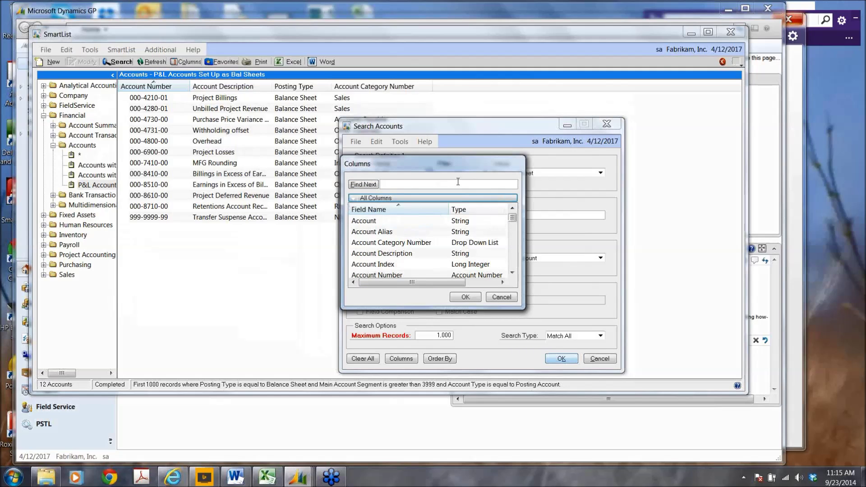
{"action": "left_click_drag", "start_coordinate": [434, 172], "coordinate": [524, 167]}
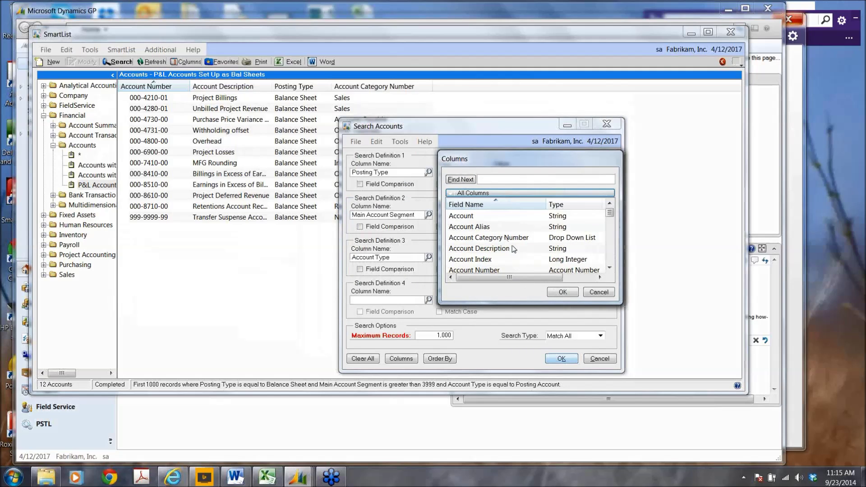
{"action": "left_click", "coordinate": [610, 268]}
{"action": "left_click", "coordinate": [610, 268]}
{"action": "left_click", "coordinate": [610, 268]}
{"action": "left_click", "coordinate": [610, 268]}
{"action": "left_click", "coordinate": [610, 268]}
{"action": "left_click", "coordinate": [610, 268]}
{"action": "left_click", "coordinate": [610, 268]}
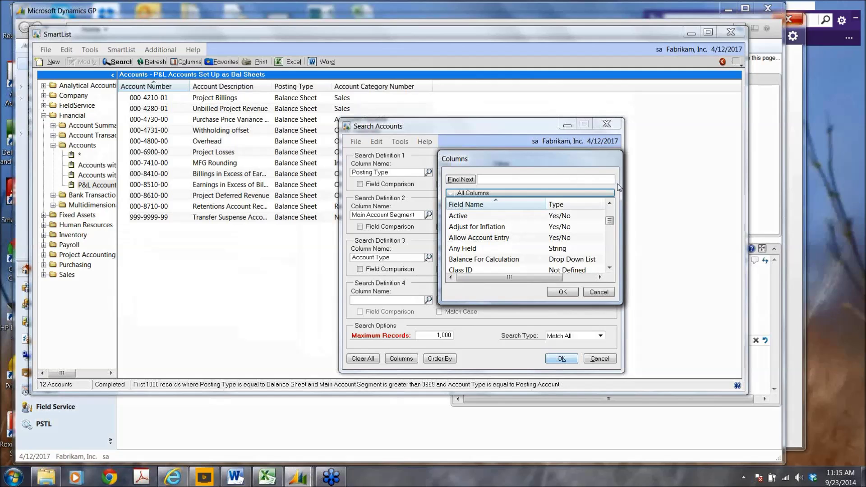
{"action": "left_click", "coordinate": [598, 293]}
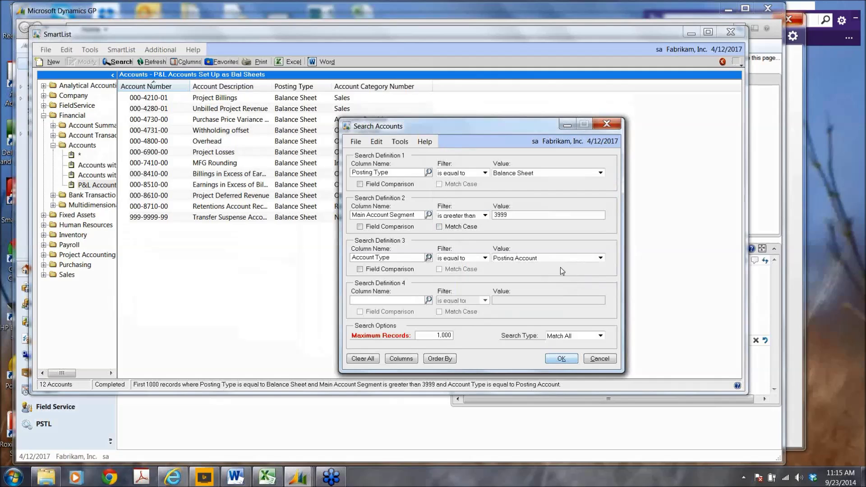
- Check the account types available as the third search definition's value and keep Posting Account
{"action": "left_click", "coordinate": [600, 258]}
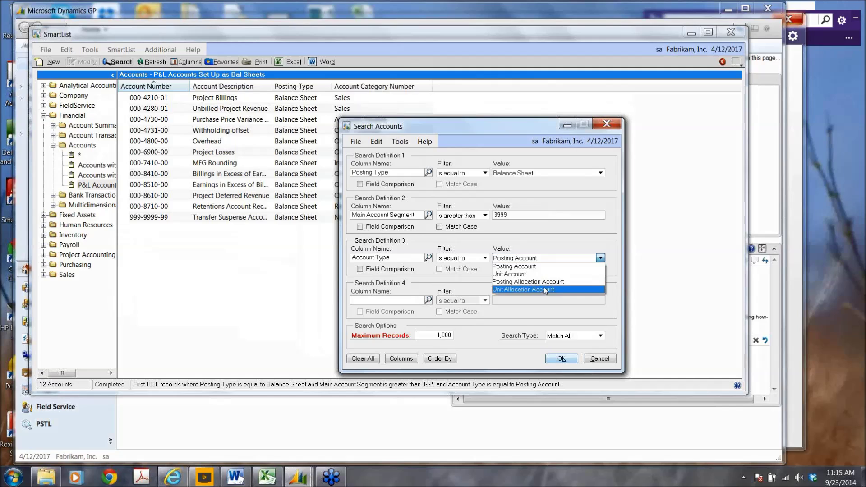
{"action": "left_click", "coordinate": [530, 267]}
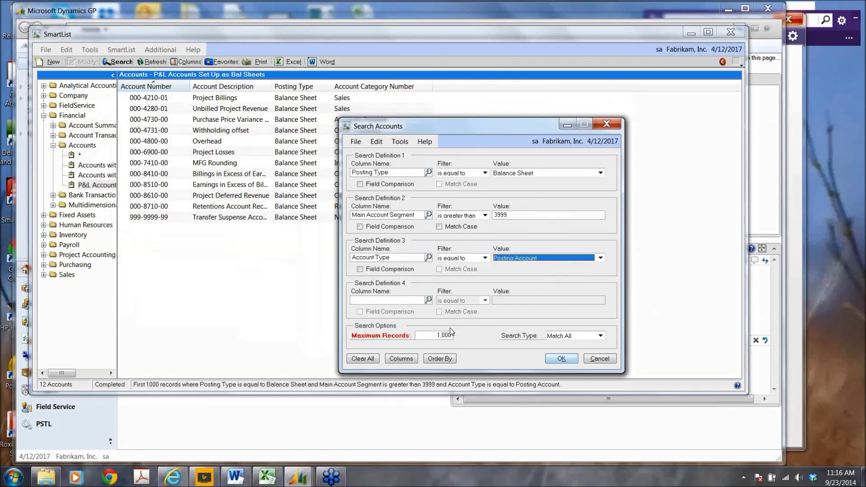
- Try an all-nines maximum records limit for the search and restore the limit to 1,000
{"action": "left_click", "coordinate": [431, 337]}
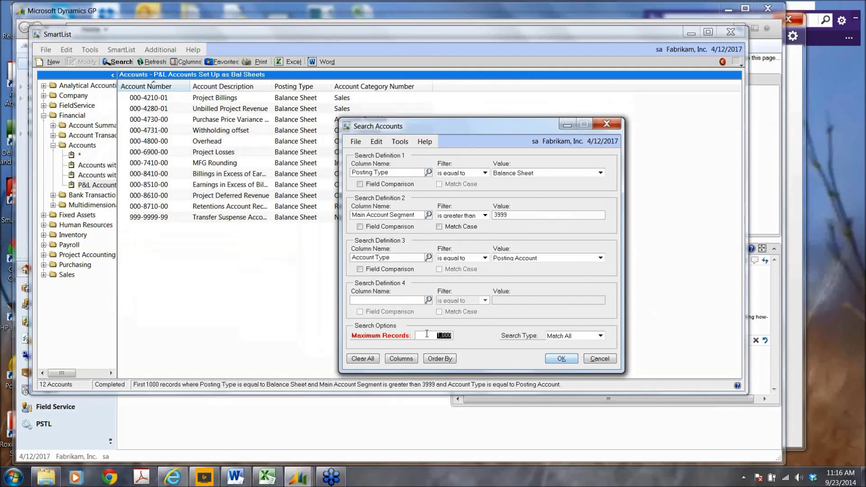
{"action": "type", "text": "999,999,999"}
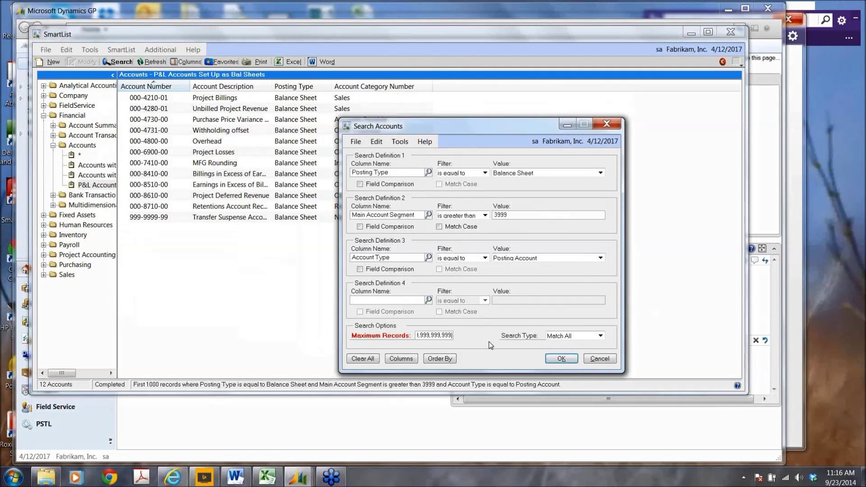
{"action": "key", "text": "BackSpace"}
{"action": "key", "text": "BackSpace"}
{"action": "key", "text": "BackSpace"}
{"action": "key", "text": "BackSpace"}
{"action": "key", "text": "BackSpace"}
{"action": "key", "text": "BackSpace"}
{"action": "key", "text": "BackSpace"}
{"action": "type", "text": "1,000"}
- Order the search results by Account Number in ascending order and run the search
{"action": "left_click", "coordinate": [439, 359]}
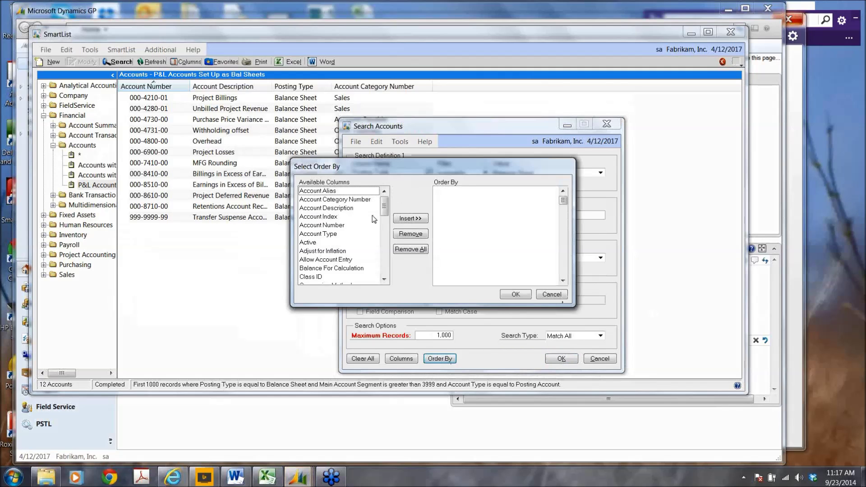
{"action": "left_click", "coordinate": [323, 226]}
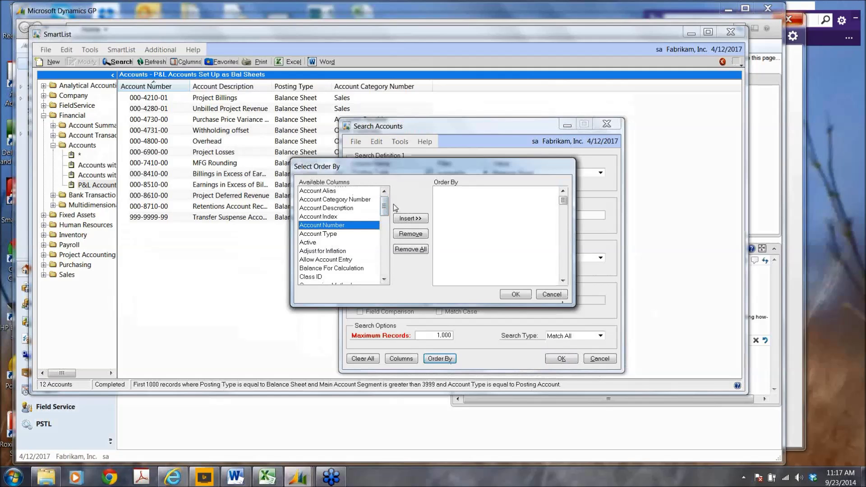
{"action": "left_click", "coordinate": [410, 219]}
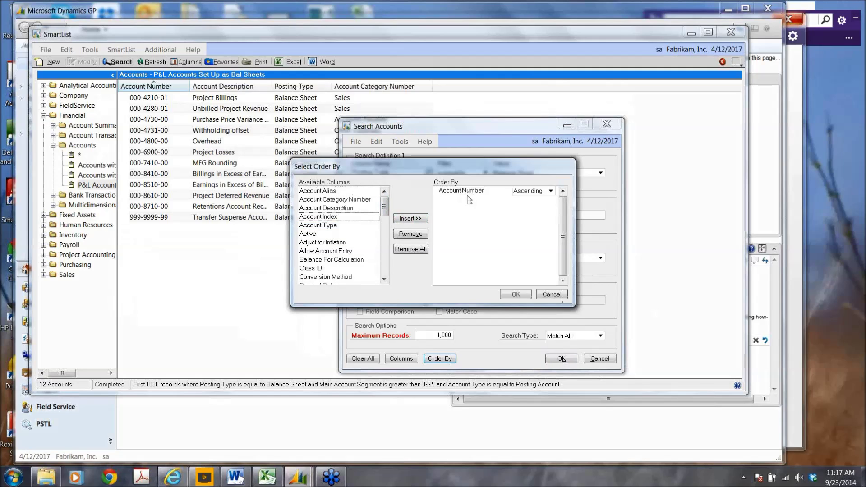
{"action": "left_click", "coordinate": [514, 294]}
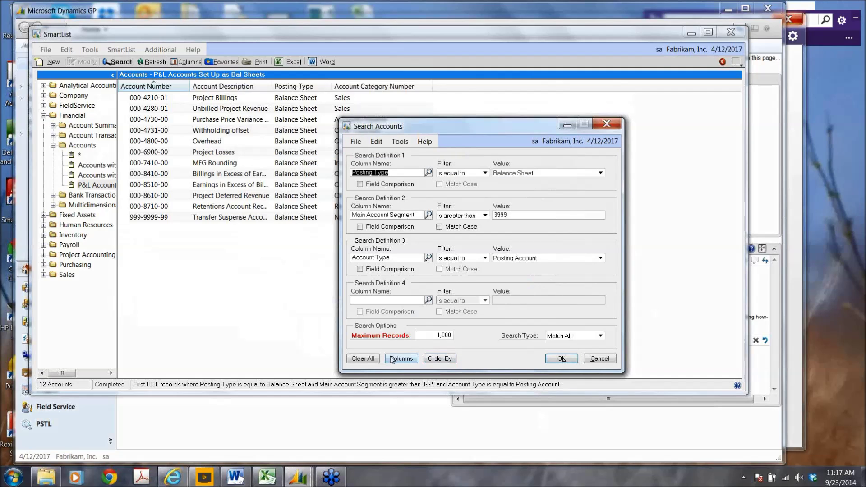
{"action": "left_click", "coordinate": [561, 359]}
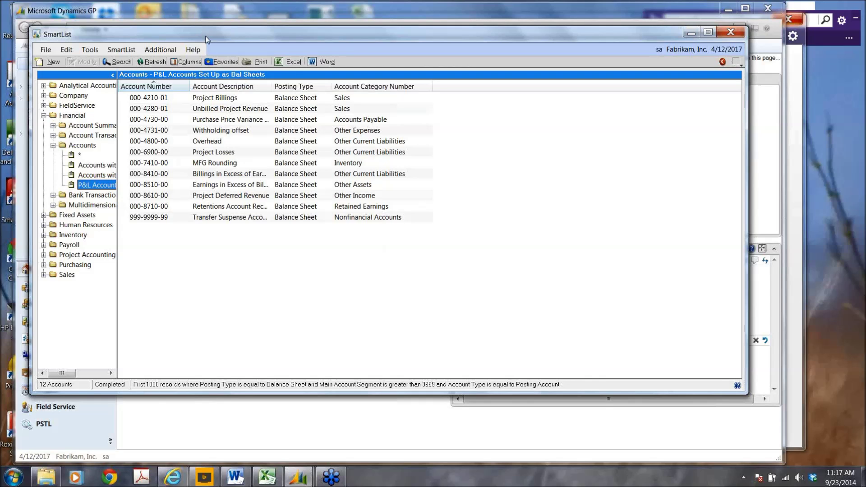
- Open Account Maintenance from the Financial cards and place it over the SmartList results with the account numbers still readable
{"action": "left_click_drag", "start_coordinate": [205, 40], "coordinate": [230, 77]}
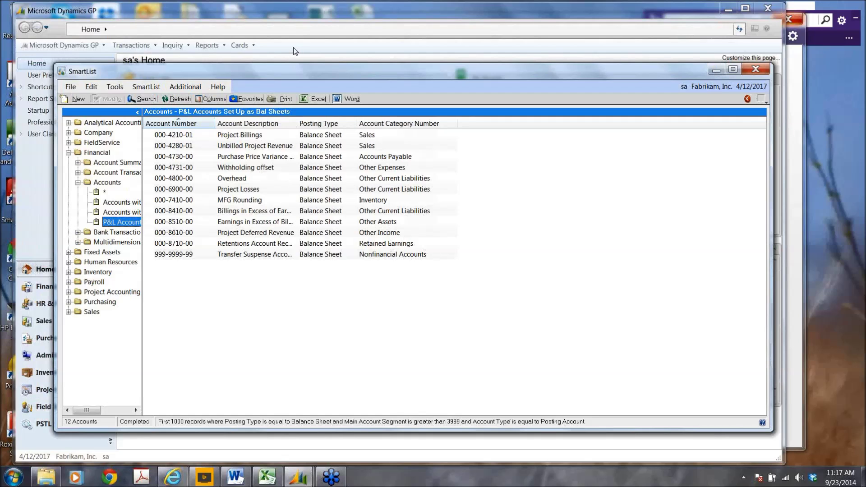
{"action": "left_click", "coordinate": [253, 45]}
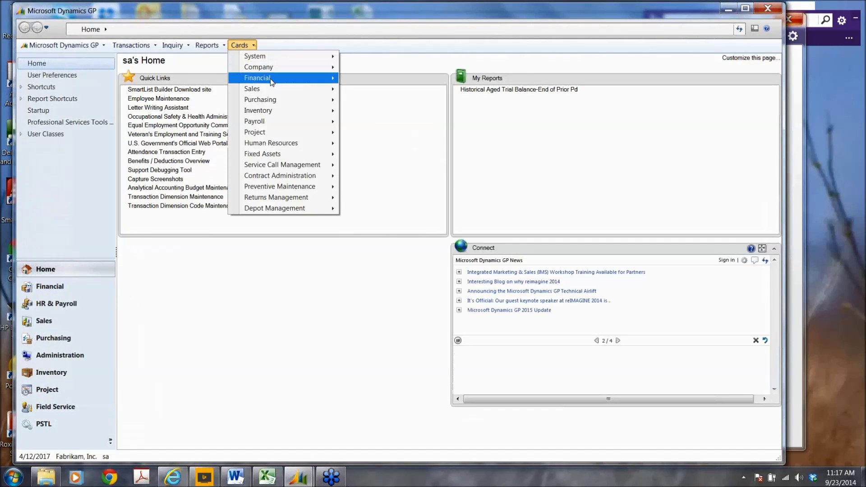
{"action": "mouse_move", "coordinate": [272, 81]}
{"action": "left_click", "coordinate": [361, 79]}
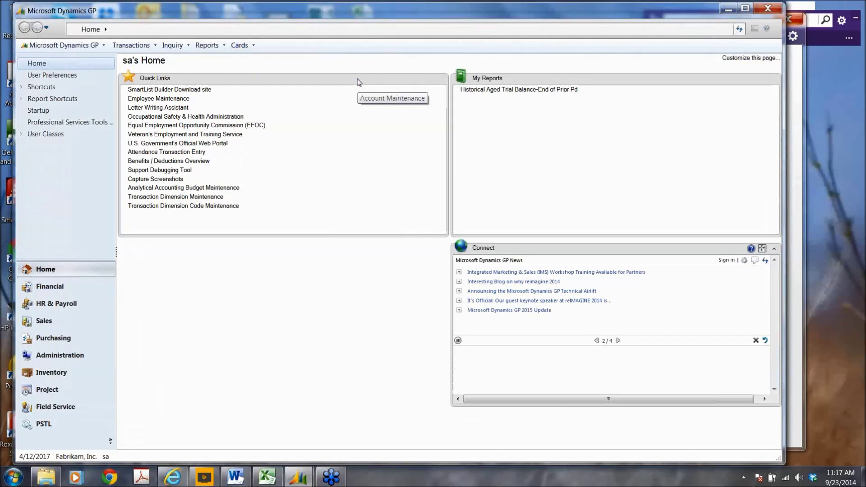
{"action": "left_click", "coordinate": [298, 477]}
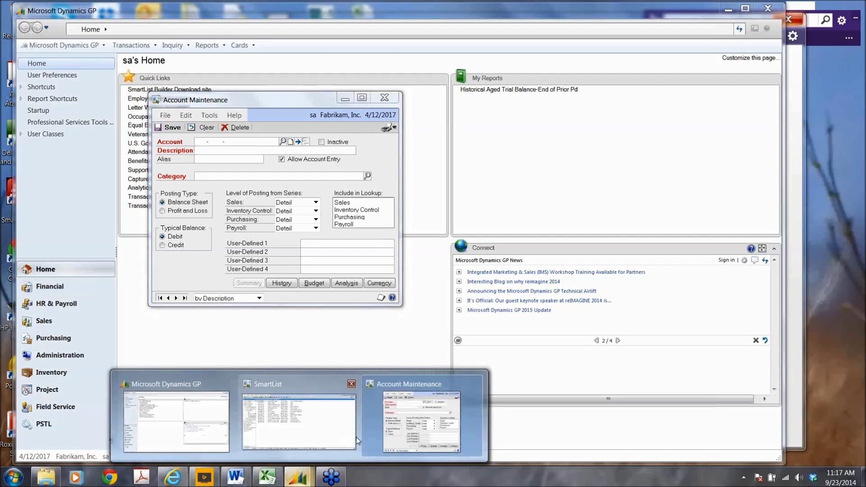
{"action": "left_click", "coordinate": [325, 437]}
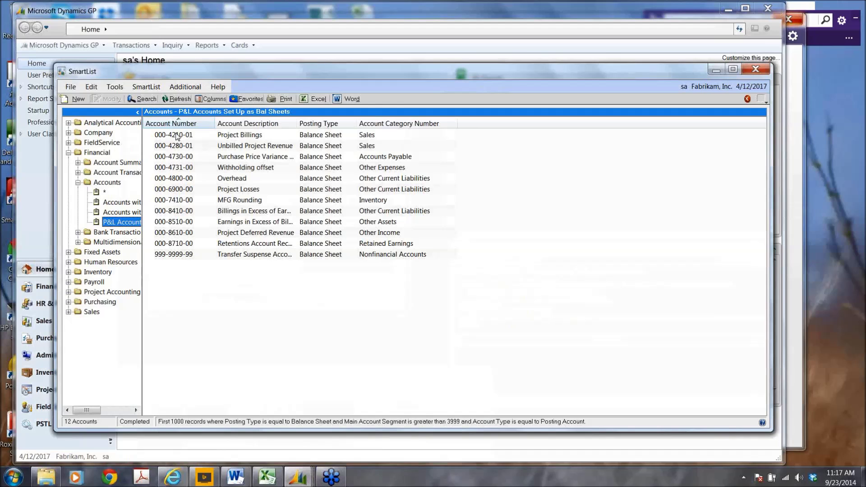
{"action": "left_click", "coordinate": [298, 476]}
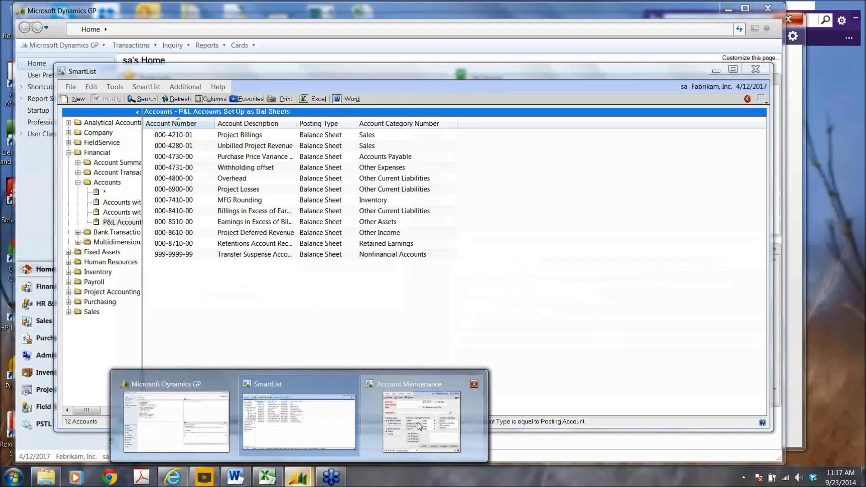
{"action": "left_click", "coordinate": [418, 422]}
{"action": "left_click_drag", "start_coordinate": [239, 99], "coordinate": [341, 165]}
- Load the Project Billings account by its number, set its posting type to Profit and Loss, and save it
{"action": "type", "text": "000 -"}
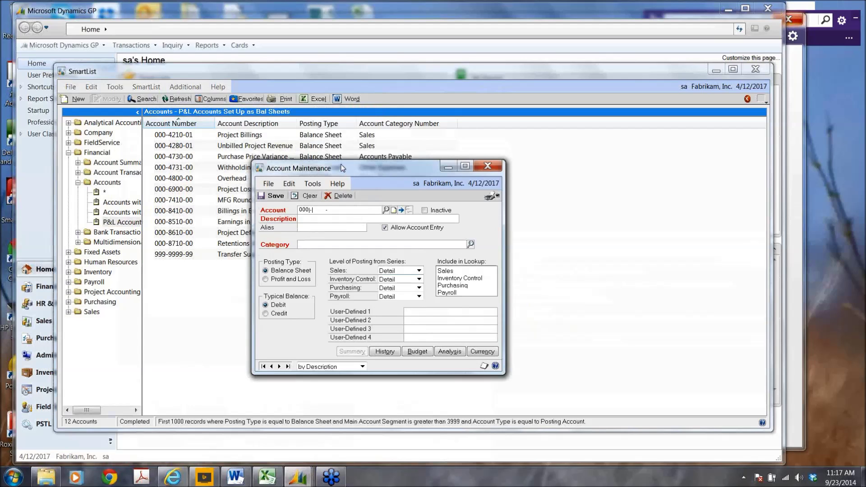
{"action": "type", "text": "4210 -01"}
{"action": "key", "text": "Tab"}
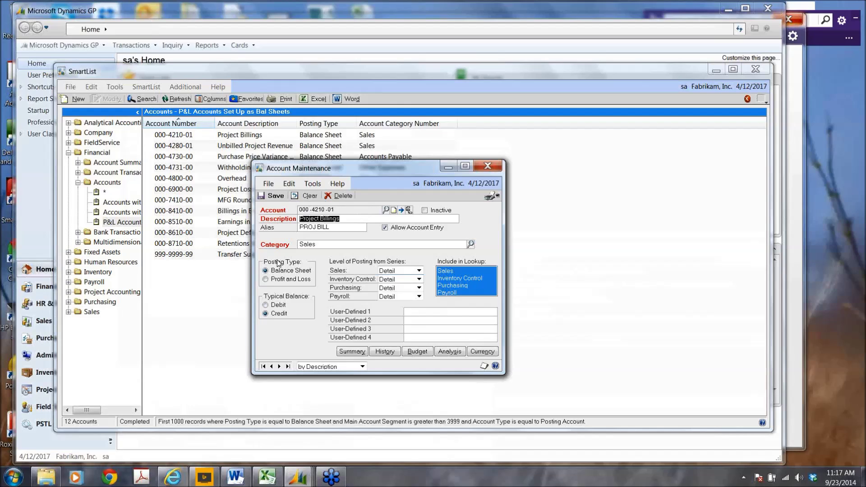
{"action": "left_click", "coordinate": [285, 279]}
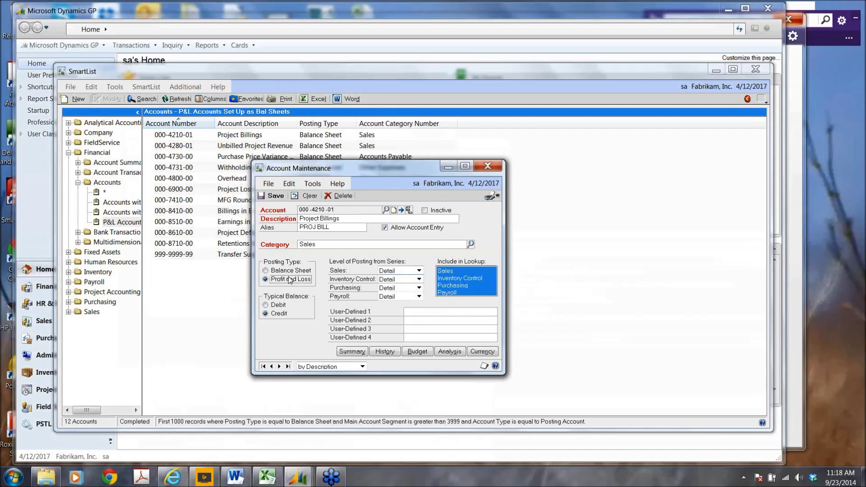
{"action": "left_click", "coordinate": [271, 196]}
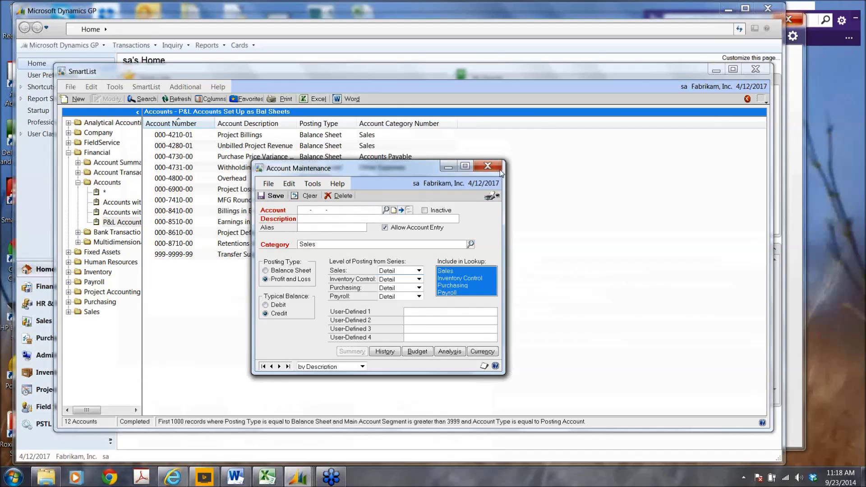
{"action": "left_click", "coordinate": [483, 167]}
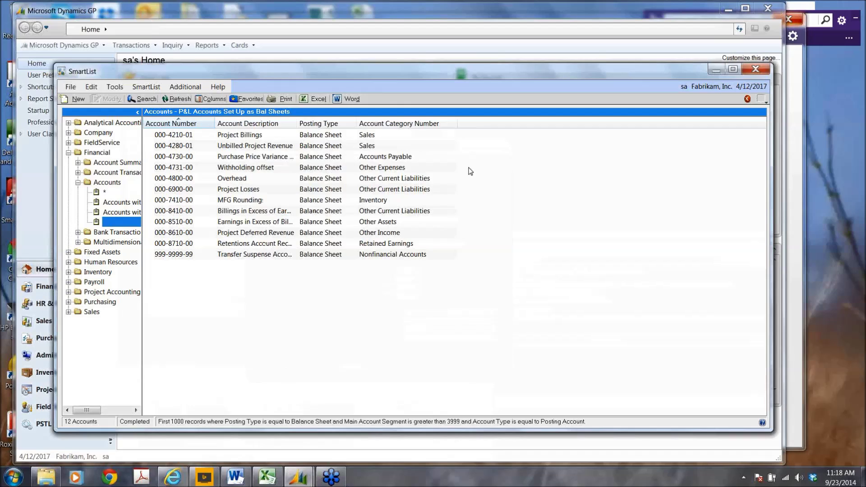
- Review the Go To destinations offered for the Unbilled Project Revenue account in the SmartList results
{"action": "left_click", "coordinate": [239, 146]}
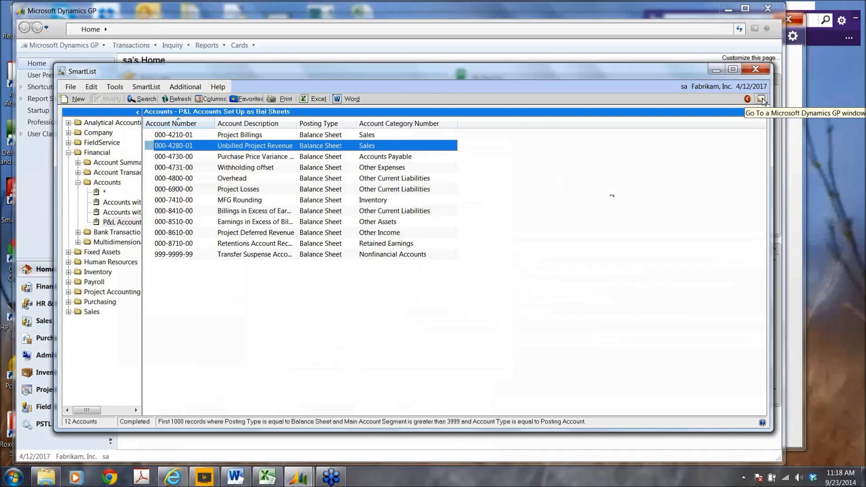
{"action": "left_click_drag", "start_coordinate": [645, 78], "coordinate": [583, 49]}
{"action": "left_click", "coordinate": [702, 73]}
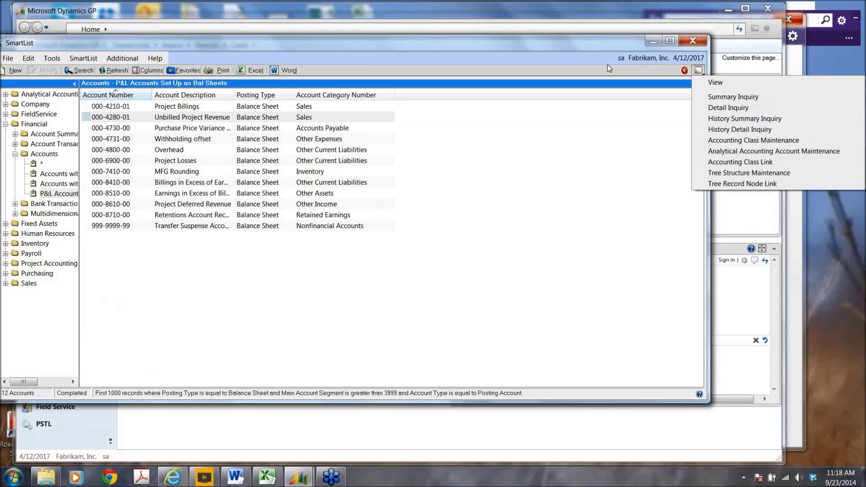
{"action": "left_click", "coordinate": [514, 40]}
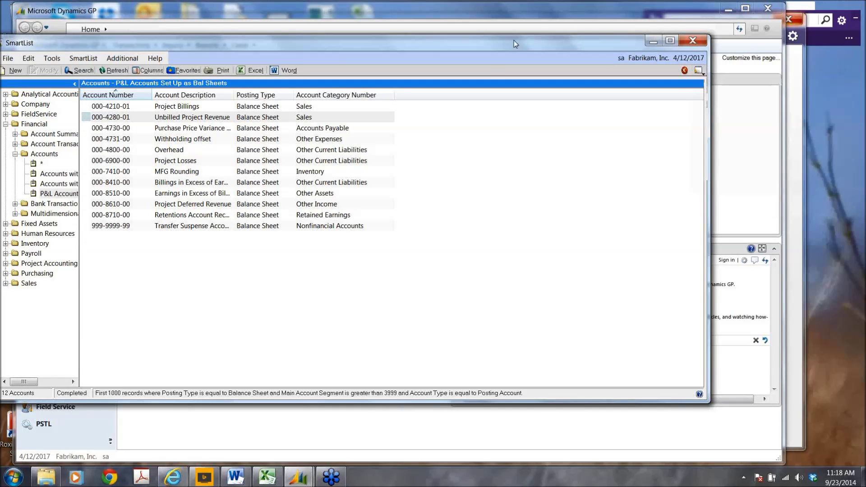
- Open the Unbilled Project Revenue account from the results and save it with the Profit and Loss posting type
{"action": "double_click", "coordinate": [178, 120]}
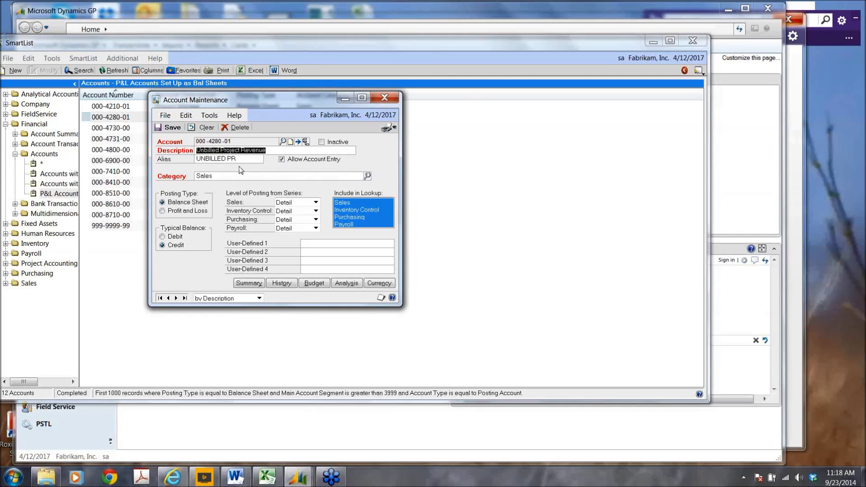
{"action": "left_click", "coordinate": [175, 214]}
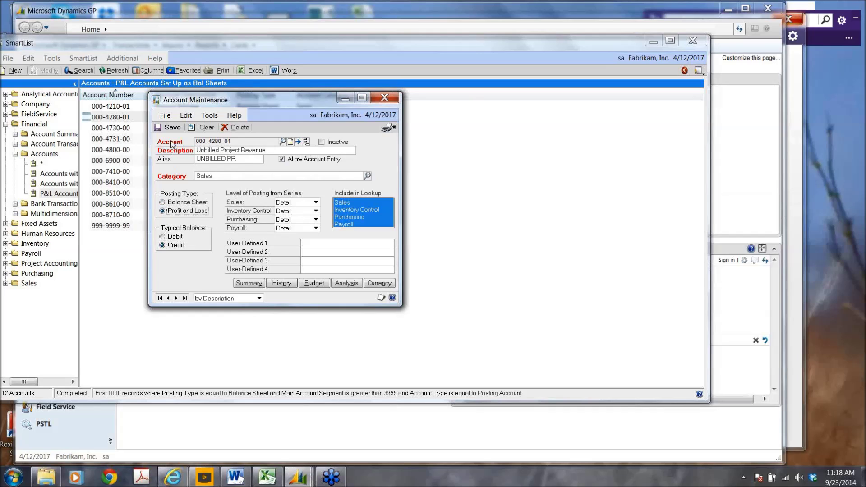
{"action": "left_click", "coordinate": [165, 127]}
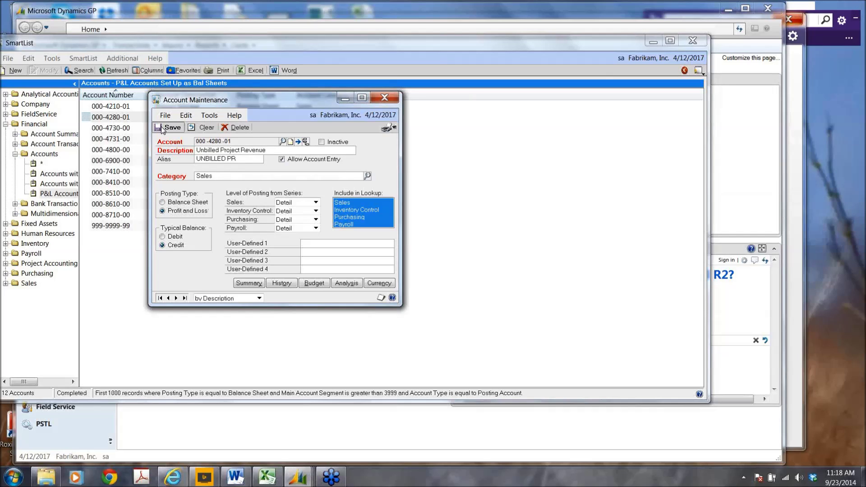
{"action": "left_click", "coordinate": [384, 97]}
- Open the Purchase Price Variance - Unrealized account from the results and save it with the Profit and Loss posting type
{"action": "left_click", "coordinate": [117, 129]}
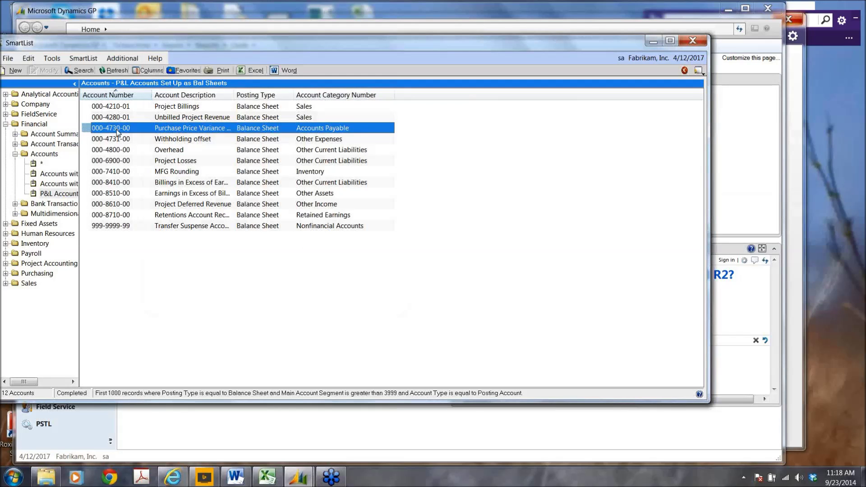
{"action": "double_click", "coordinate": [117, 129]}
{"action": "left_click", "coordinate": [180, 210]}
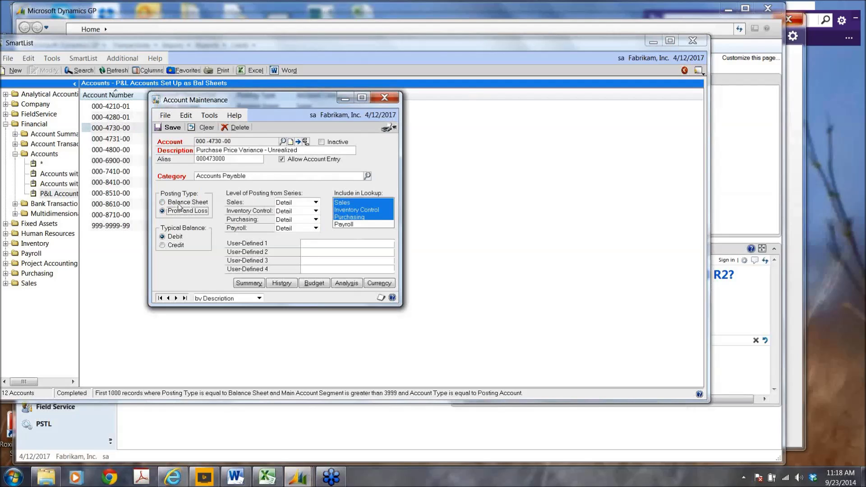
{"action": "left_click", "coordinate": [167, 127]}
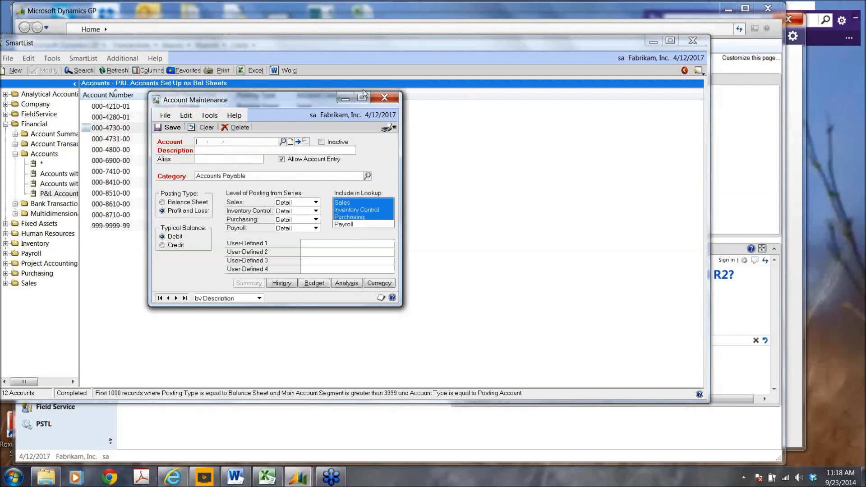
{"action": "left_click", "coordinate": [385, 97]}
- Refresh the P&L Accounts Set Up as Bal Sheets results and select the MFG Rounding account
{"action": "left_click_drag", "start_coordinate": [188, 39], "coordinate": [262, 39]}
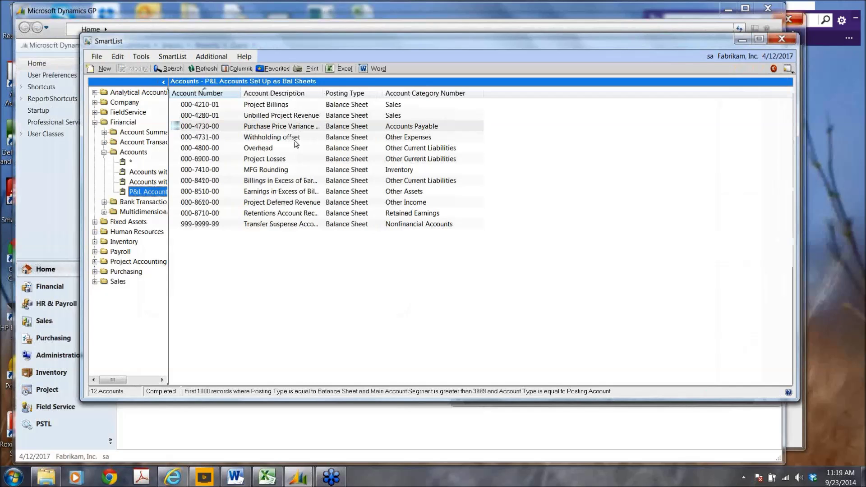
{"action": "left_click", "coordinate": [199, 69]}
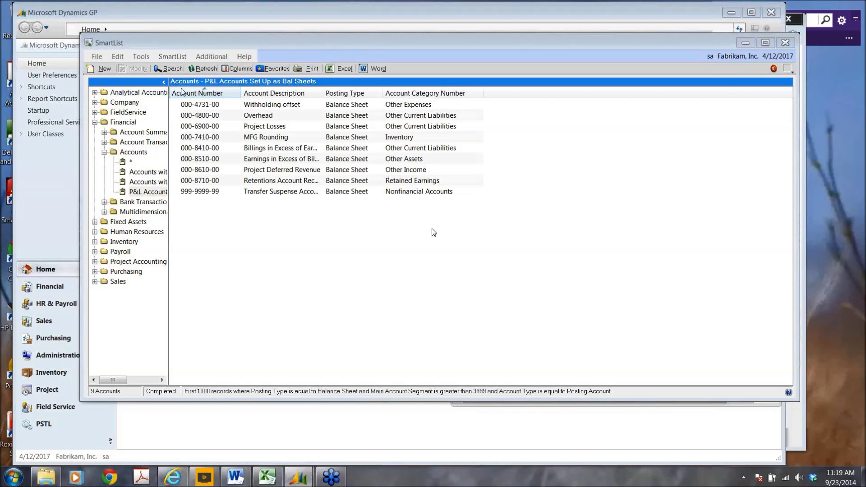
{"action": "left_click", "coordinate": [237, 136]}
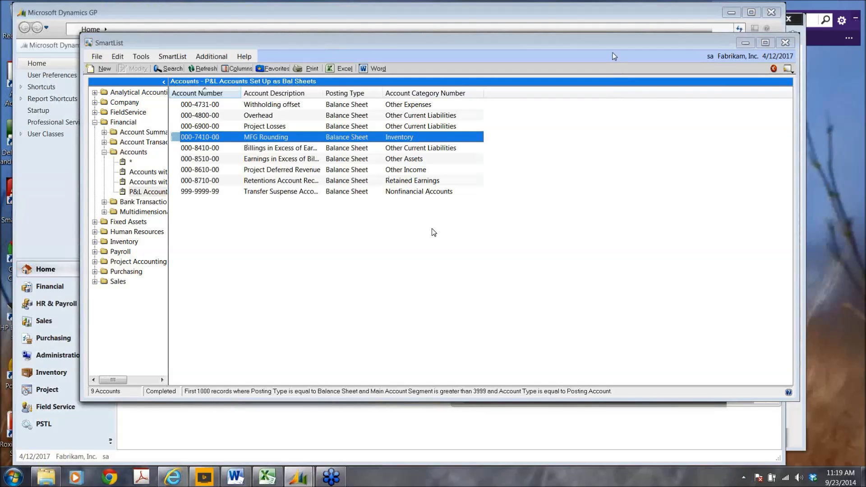
{"action": "left_click_drag", "start_coordinate": [603, 45], "coordinate": [570, 45]}
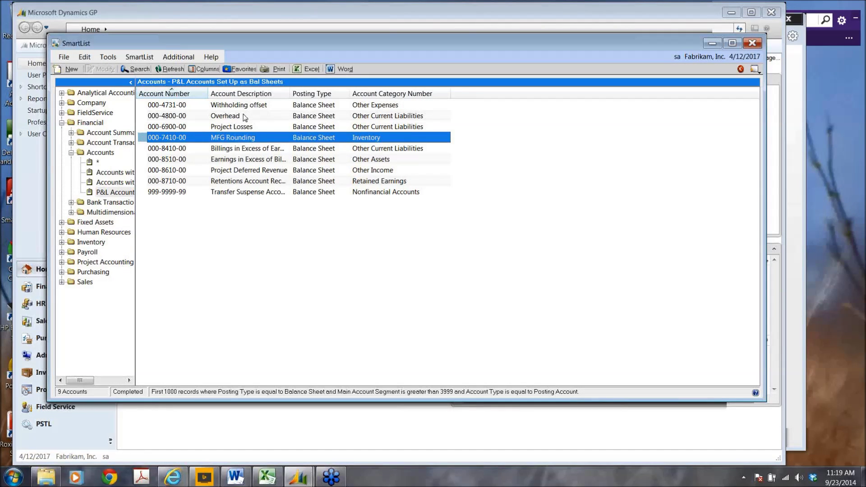
- Collapse the Accounts favorites and expand the Account Transactions favorites under Financial
{"action": "left_click", "coordinate": [71, 153]}
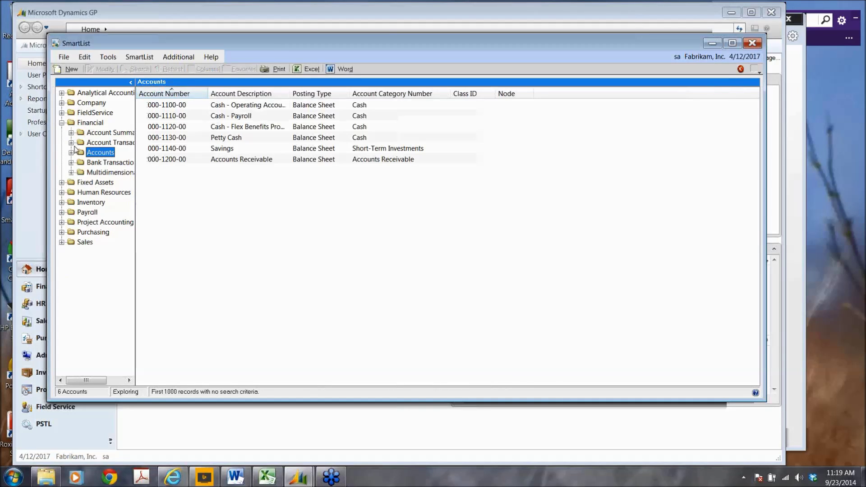
{"action": "left_click", "coordinate": [71, 143]}
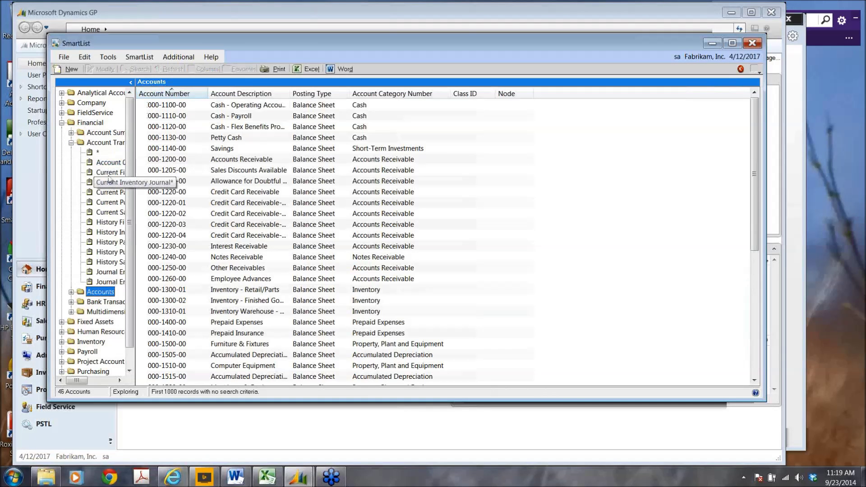
- Open the default Account Transactions list and search for records whose Account Number equals the Cash - Operating Account number
{"action": "left_click", "coordinate": [99, 153]}
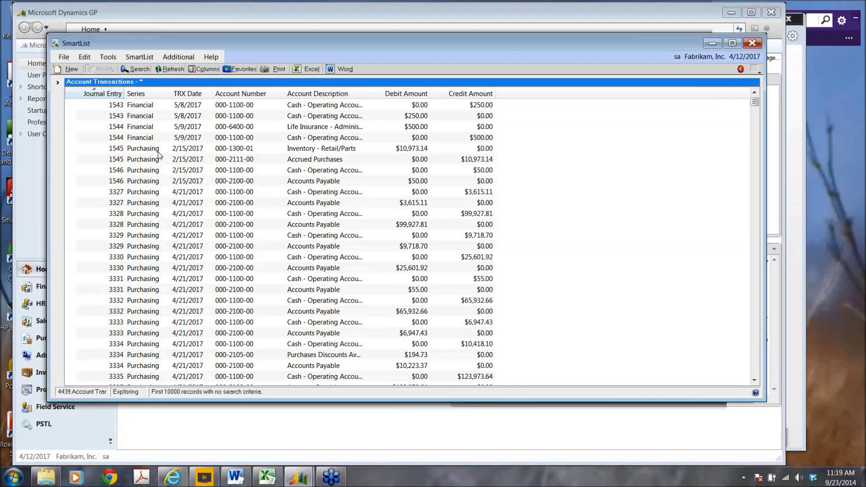
{"action": "left_click", "coordinate": [137, 69]}
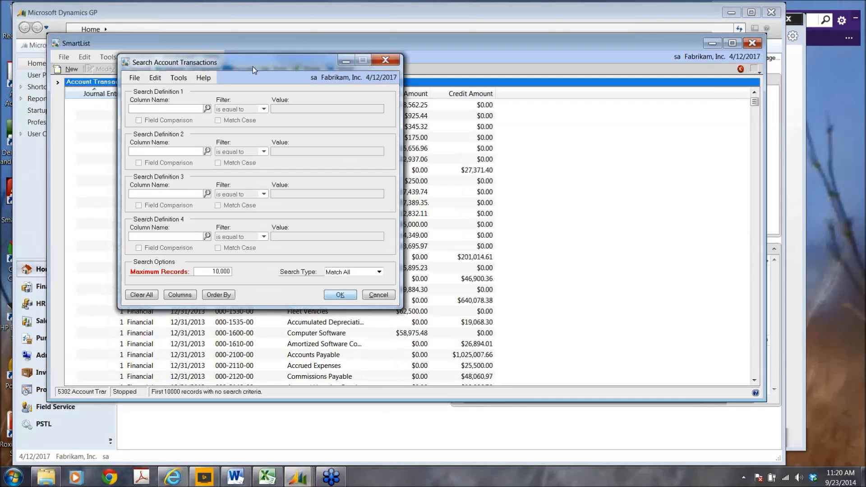
{"action": "left_click", "coordinate": [208, 109]}
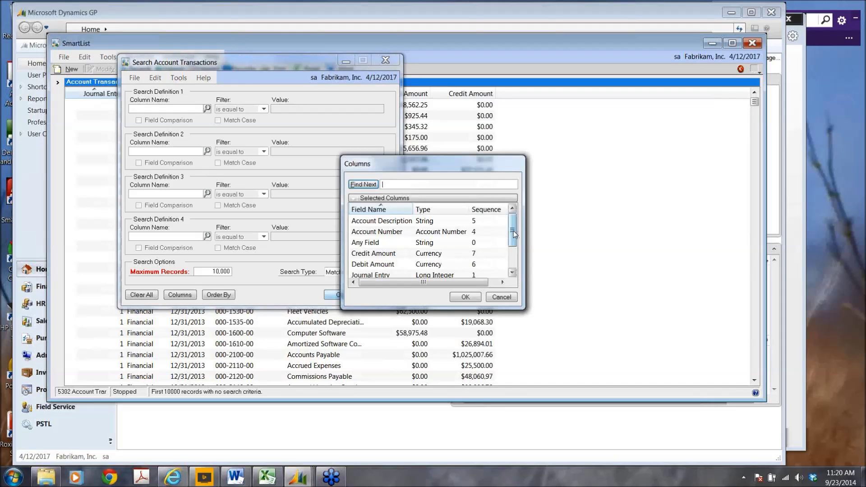
{"action": "scroll", "coordinate": [513, 232], "scroll_direction": "down", "scroll_amount": 1}
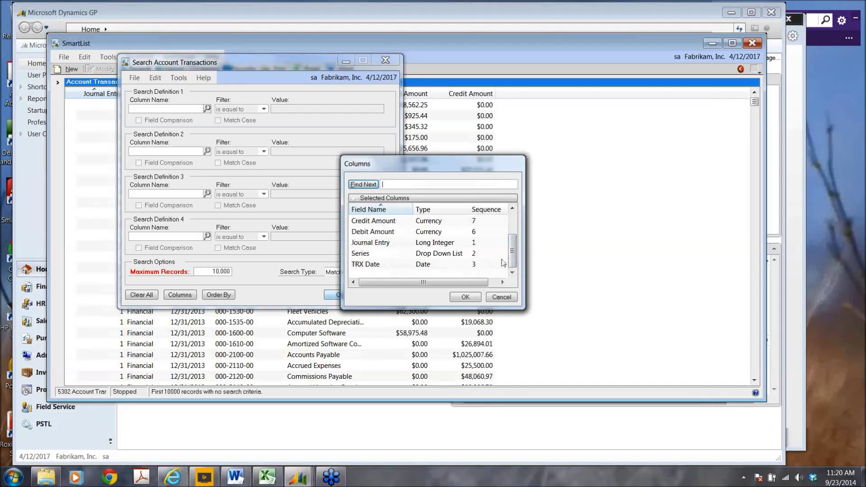
{"action": "scroll", "coordinate": [513, 253], "scroll_direction": "up", "scroll_amount": 1}
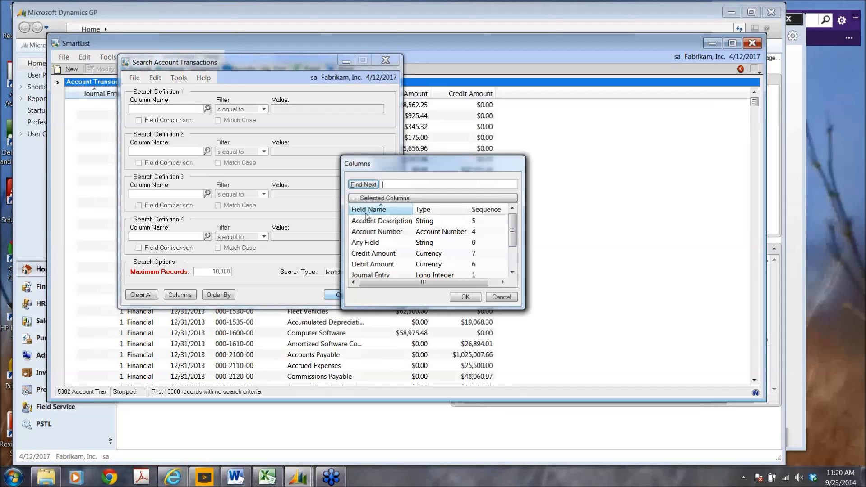
{"action": "double_click", "coordinate": [377, 232]}
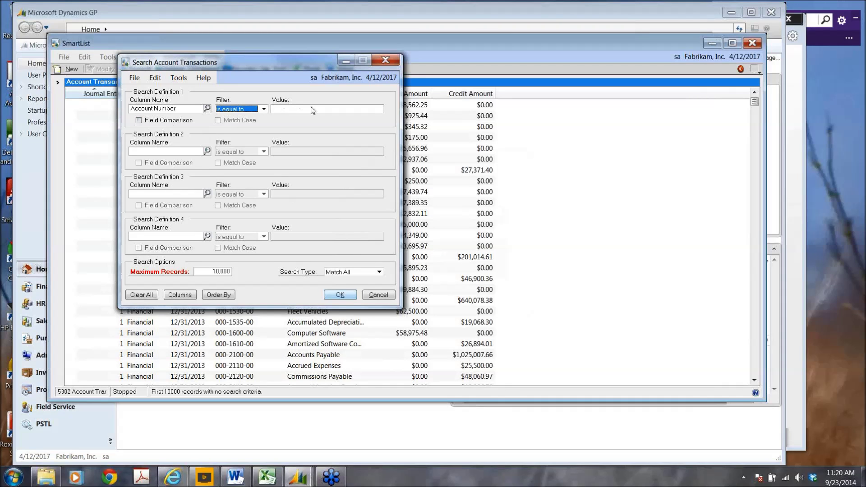
{"action": "left_click", "coordinate": [278, 110]}
{"action": "type", "text": "000 -1100 -00"}
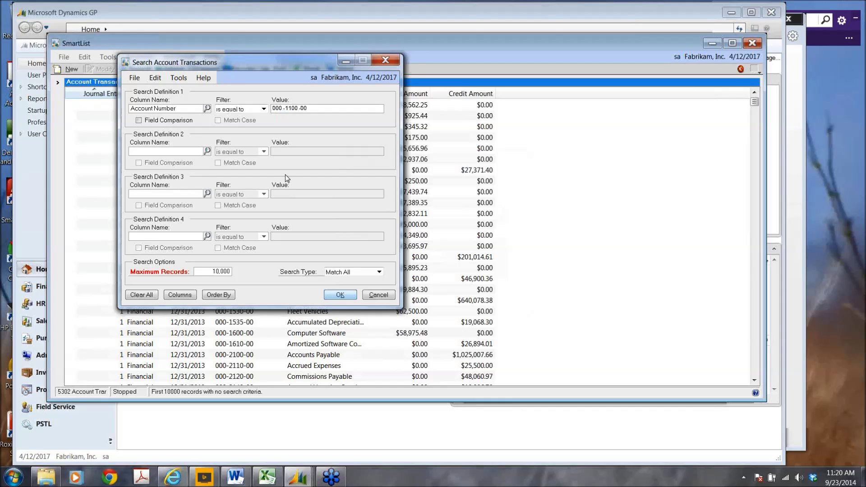
{"action": "left_click", "coordinate": [331, 300]}
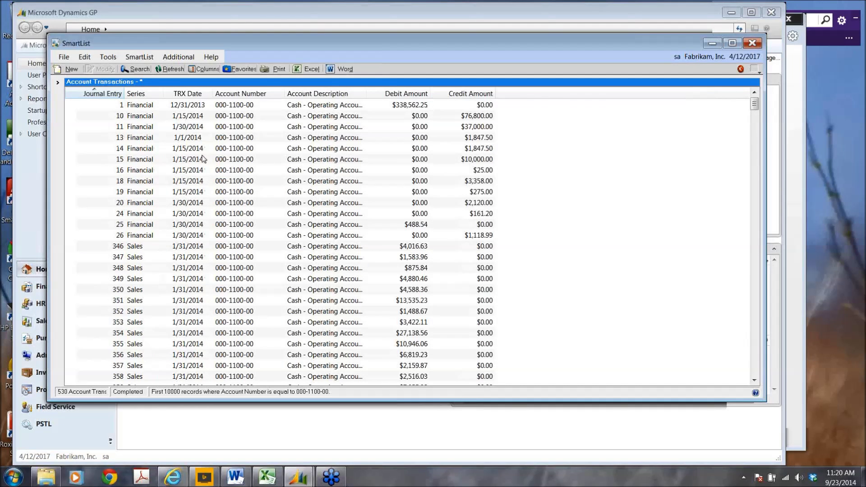
- Reopen the Account Transactions search and look up the column choices for the second search definition
{"action": "left_click", "coordinate": [134, 69]}
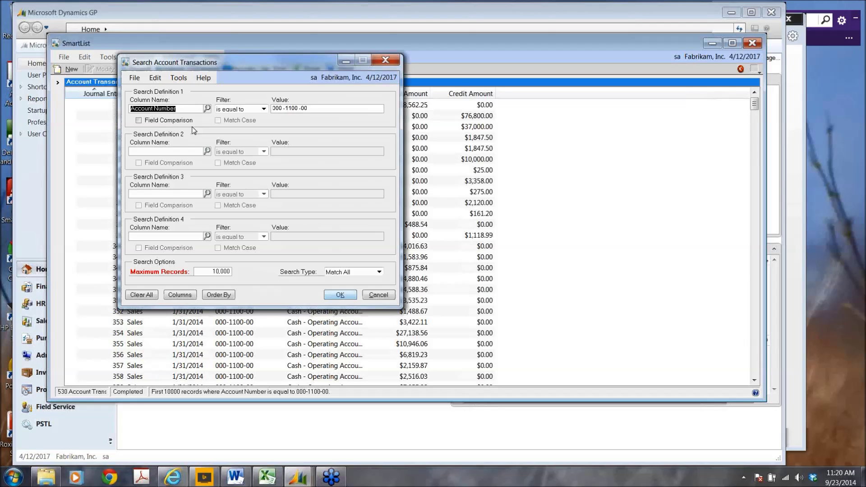
{"action": "left_click", "coordinate": [207, 152]}
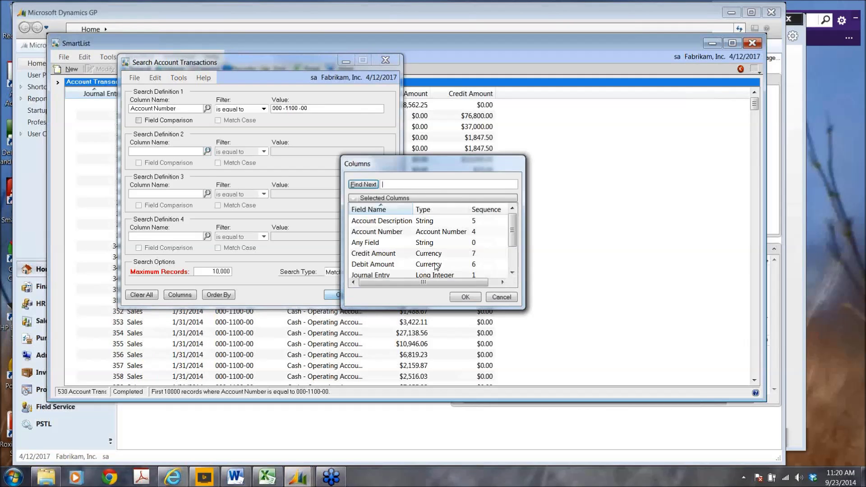
- Examine the list of all available search columns and return to showing only the selected columns
{"action": "left_click", "coordinate": [370, 198]}
{"action": "left_click", "coordinate": [370, 221]}
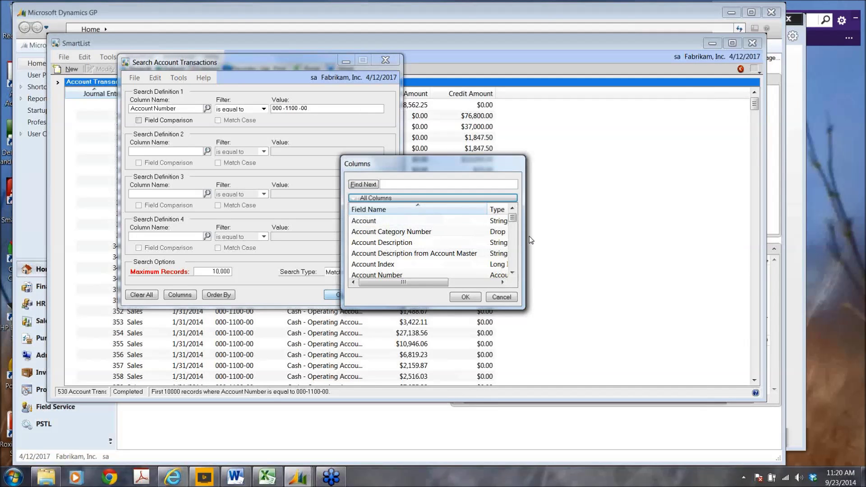
{"action": "mouse_move", "coordinate": [513, 216]}
{"action": "left_mouse_down"}
{"action": "mouse_move", "coordinate": [515, 234]}
{"action": "mouse_move", "coordinate": [514, 215]}
{"action": "left_mouse_up"}
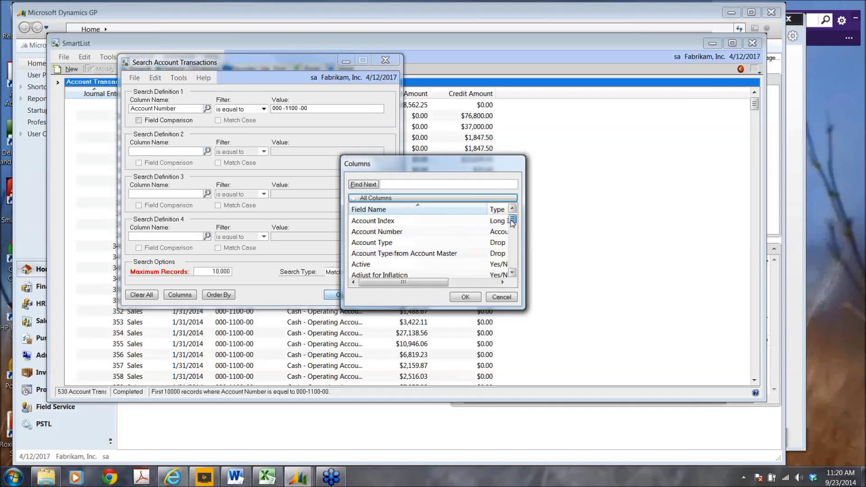
{"action": "left_click", "coordinate": [373, 198]}
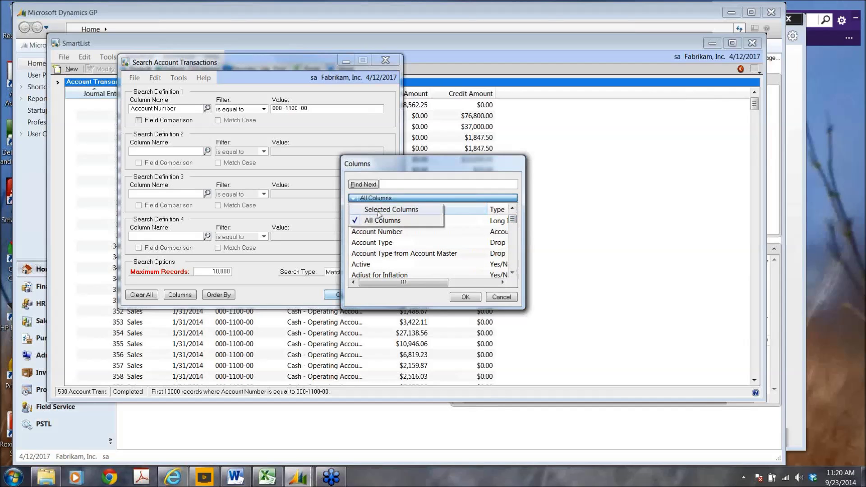
{"action": "left_click", "coordinate": [372, 208]}
- Use TRX Date as the second search column with the "is between" filter
{"action": "left_click_drag", "start_coordinate": [514, 232], "coordinate": [516, 250]}
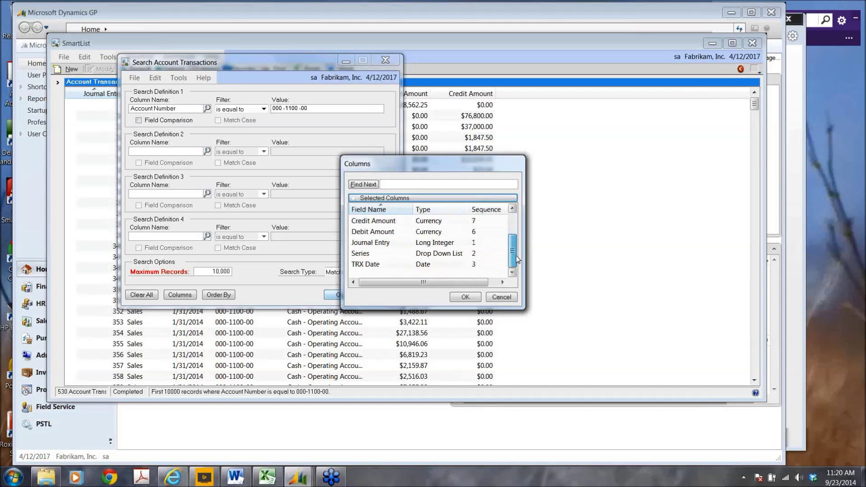
{"action": "double_click", "coordinate": [367, 274]}
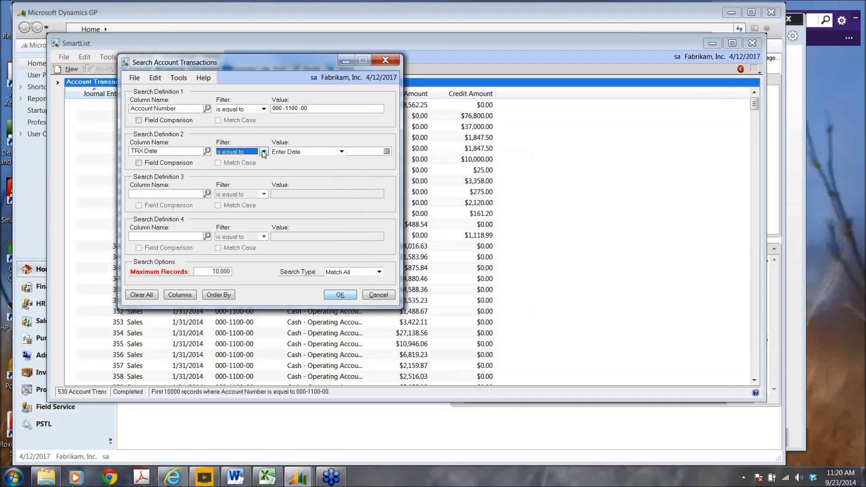
{"action": "left_click", "coordinate": [264, 152]}
{"action": "left_click", "coordinate": [253, 183]}
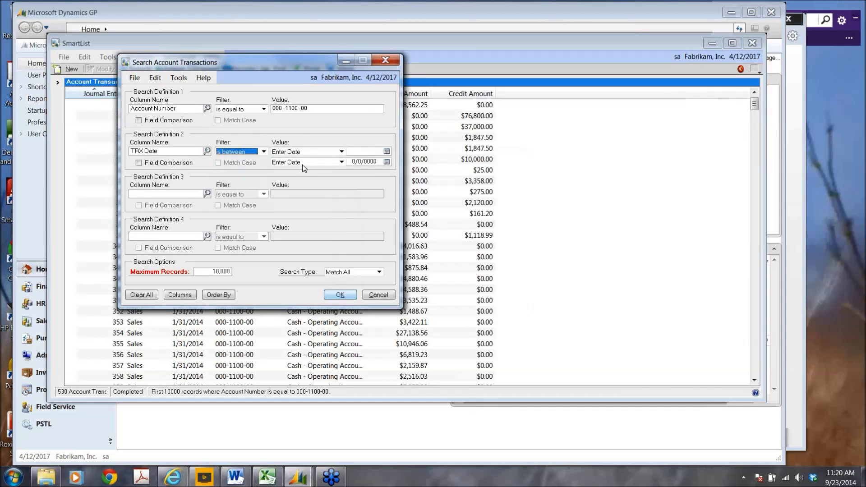
- Set the TRX Date range from 4/1/2017 to 4/15/2017 and run the search
{"action": "left_click", "coordinate": [360, 150]}
{"action": "type", "text": "0"}
{"action": "type", "text": "4012017"}
{"action": "key", "text": "Tab"}
{"action": "key", "text": "Tab"}
{"action": "key", "text": "Tab"}
{"action": "type", "text": "04152017"}
{"action": "key", "text": "Tab"}
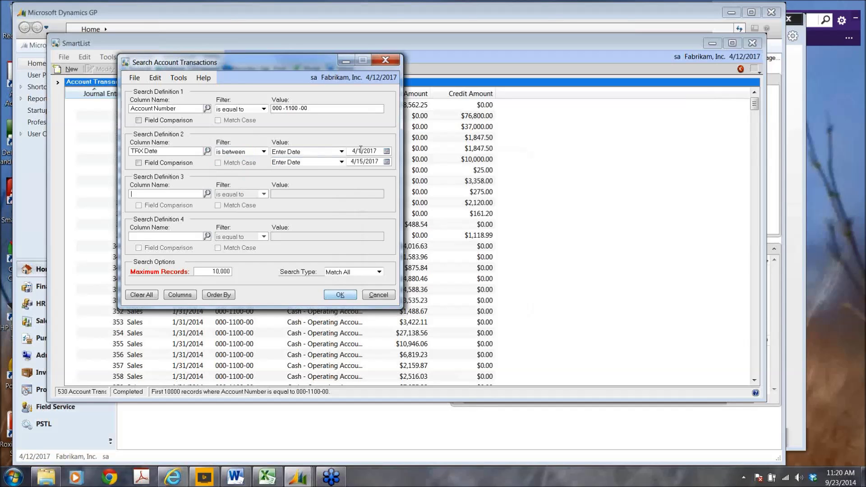
{"action": "left_click", "coordinate": [344, 297]}
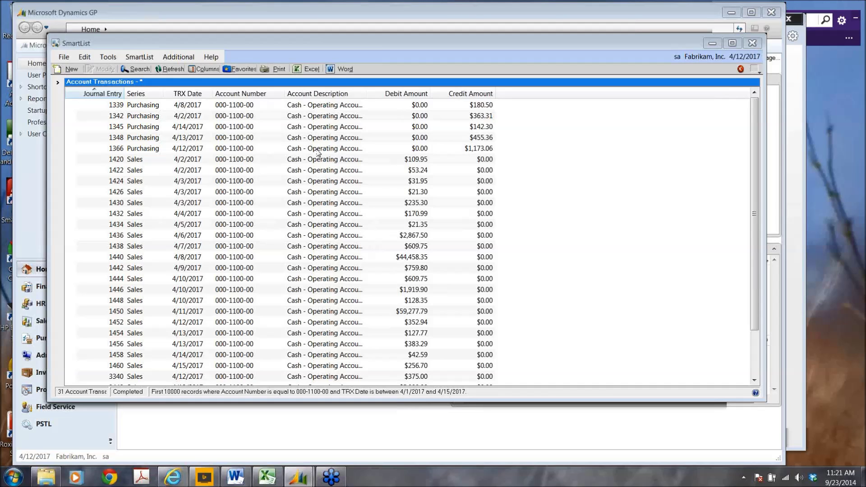
- View the transaction details of journal entry 1420 and close them
{"action": "double_click", "coordinate": [350, 163]}
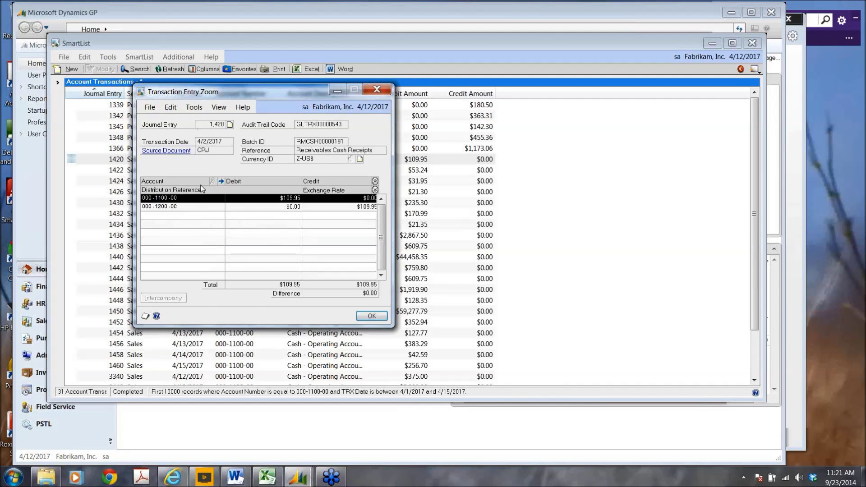
{"action": "left_click", "coordinate": [375, 91]}
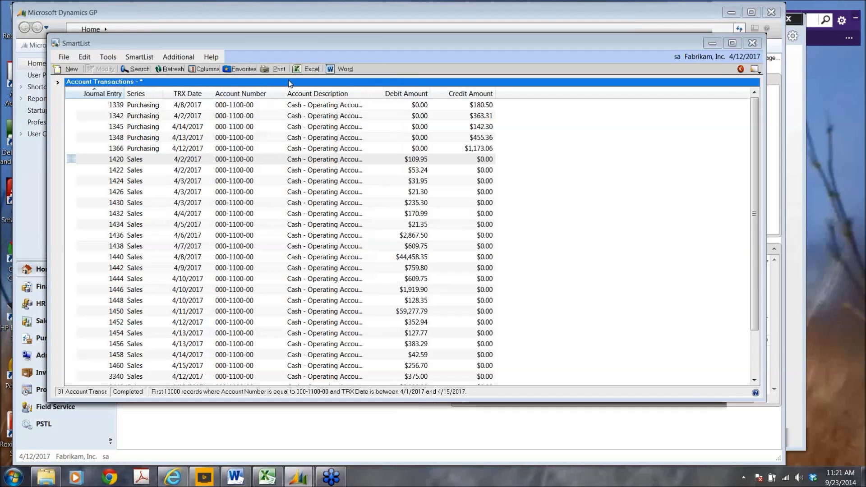
- Export the filtered account transactions to Excel and close the exported workbook without saving it
{"action": "left_click", "coordinate": [304, 71]}
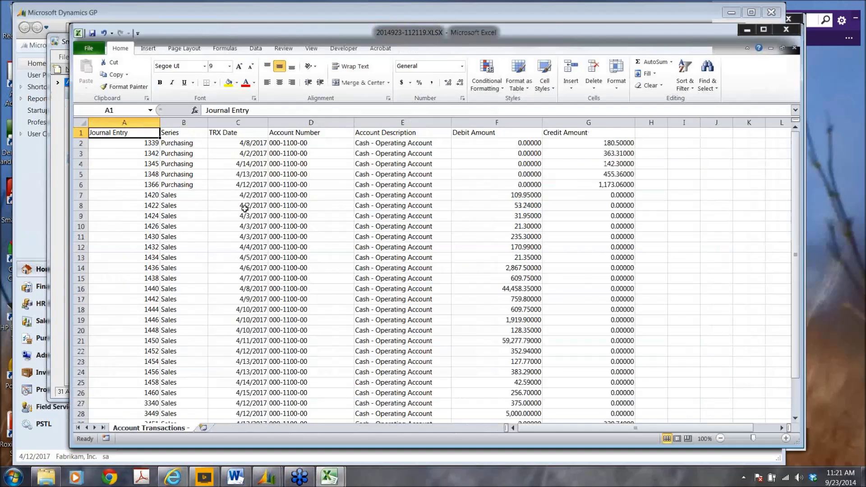
{"action": "scroll", "coordinate": [244, 209], "scroll_direction": "down", "scroll_amount": 4}
{"action": "scroll", "coordinate": [244, 209], "scroll_direction": "up", "scroll_amount": 4}
{"action": "left_click_drag", "start_coordinate": [523, 42], "coordinate": [462, 36]}
{"action": "left_click", "coordinate": [725, 24]}
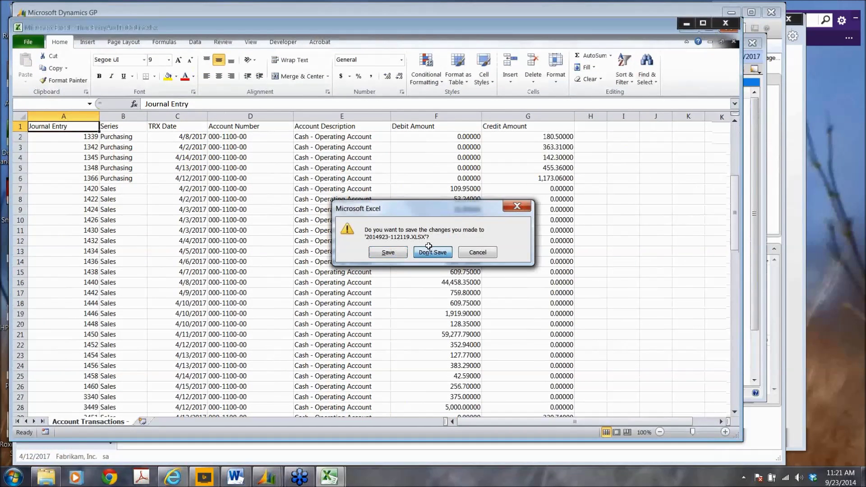
{"action": "left_click", "coordinate": [432, 253]}
- Switch back to Microsoft Dynamics GP and bring its SmartList window in front of the main window
{"action": "mouse_move", "coordinate": [267, 477]}
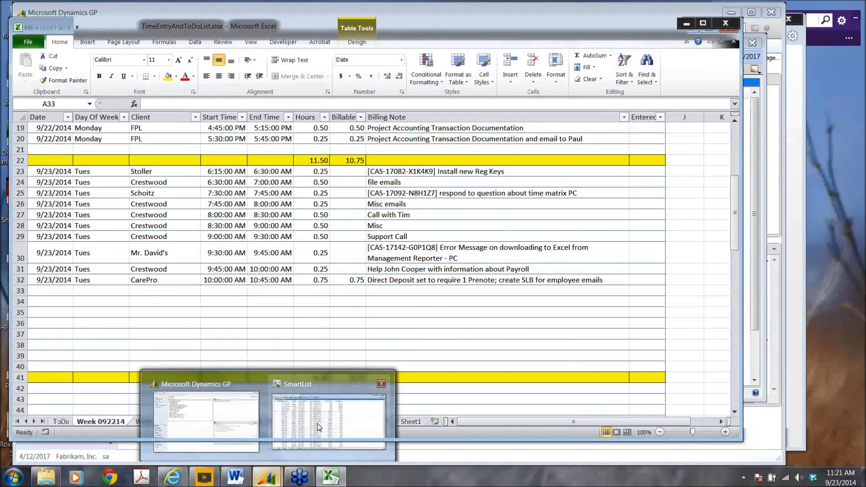
{"action": "left_click", "coordinate": [319, 426]}
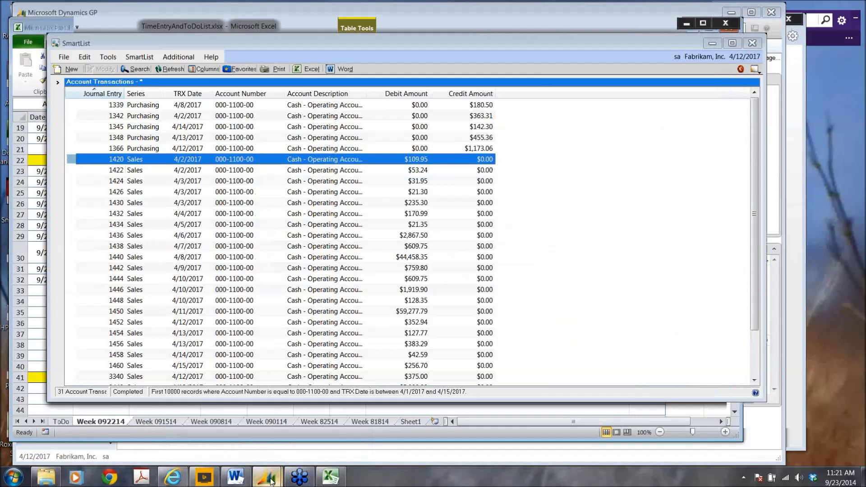
{"action": "mouse_move", "coordinate": [271, 481]}
{"action": "left_click", "coordinate": [226, 433]}
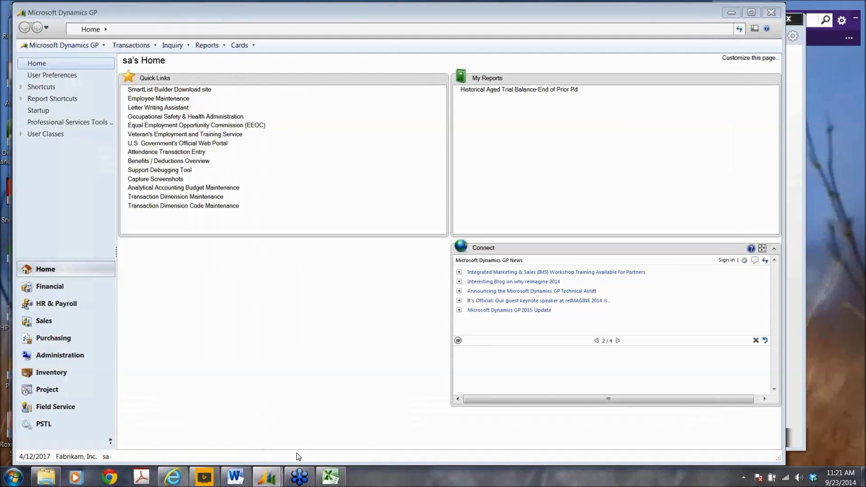
{"action": "mouse_move", "coordinate": [271, 481]}
{"action": "left_click", "coordinate": [296, 415]}
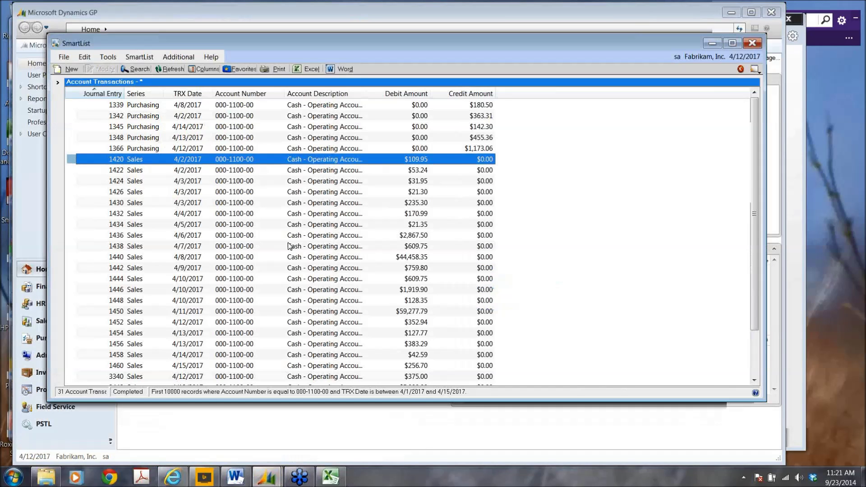
- Show the SmartList folder tree with the Account Transactions favorites beside the results
{"action": "left_click", "coordinate": [58, 83]}
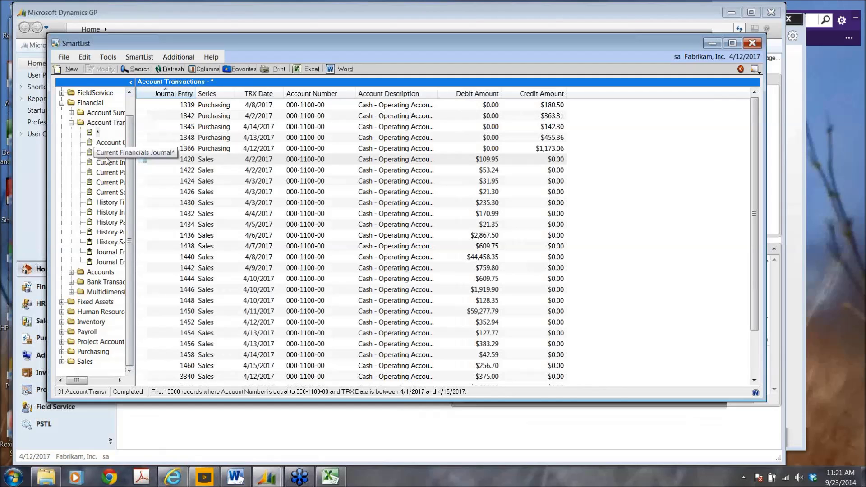
{"action": "left_click_drag", "start_coordinate": [129, 163], "coordinate": [145, 212]}
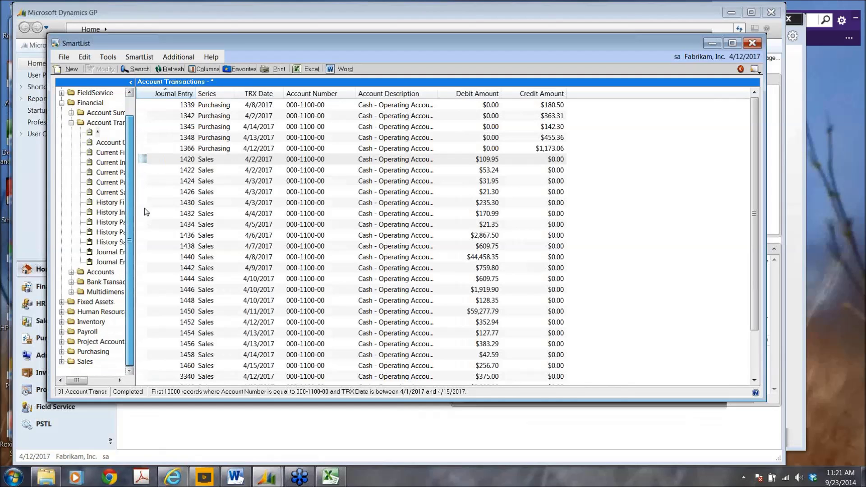
{"action": "left_click", "coordinate": [130, 82]}
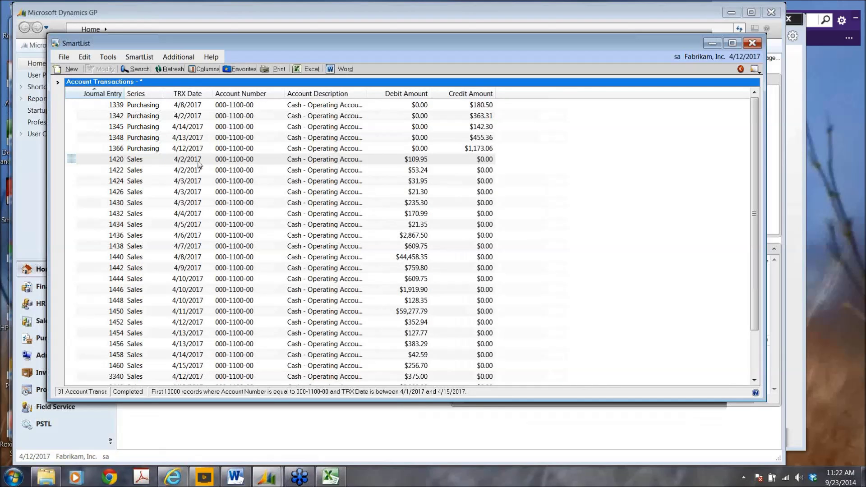
{"action": "left_click", "coordinate": [58, 84]}
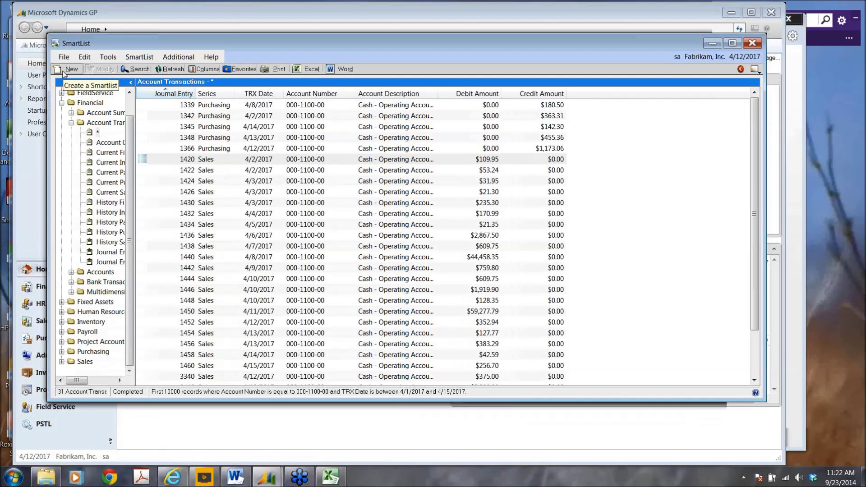
- Start a new SmartList based on Account Transactions, examine its selected fields, and close SmartList Designer
{"action": "left_click", "coordinate": [69, 71]}
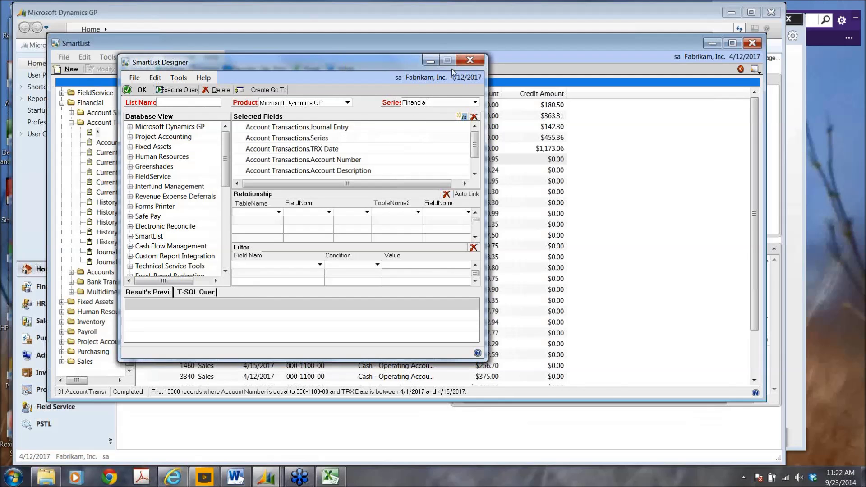
{"action": "left_click", "coordinate": [469, 61]}
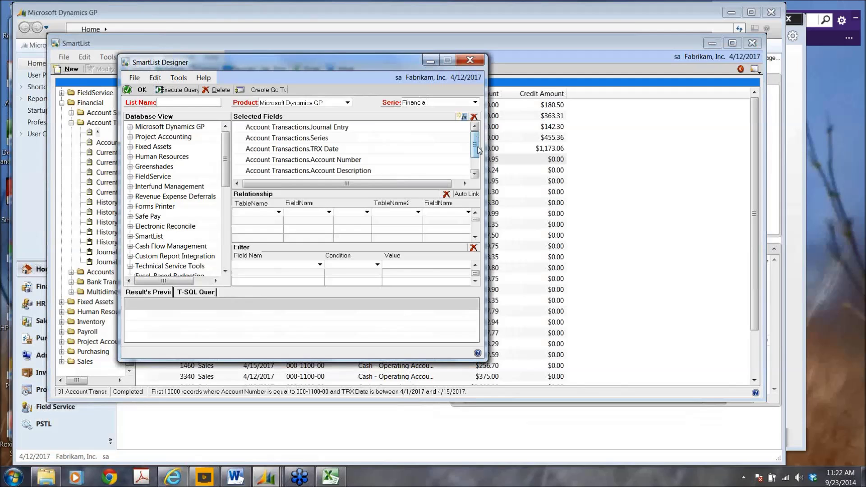
{"action": "left_click_drag", "start_coordinate": [477, 149], "coordinate": [479, 190]}
{"action": "scroll", "coordinate": [475, 163], "scroll_direction": "up", "scroll_amount": 2}
{"action": "left_click", "coordinate": [189, 104]}
{"action": "left_click", "coordinate": [482, 60]}
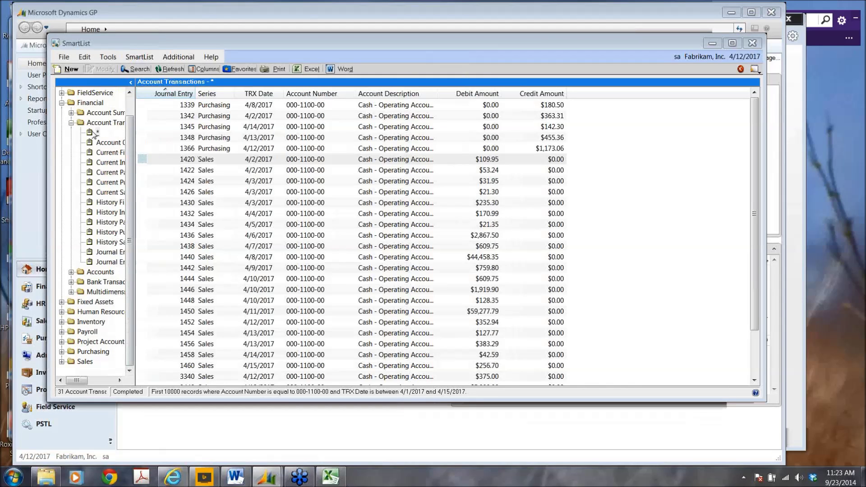
- Collapse the Financial folder and start a new blank SmartList from it in SmartList Designer
{"action": "double_click", "coordinate": [88, 105]}
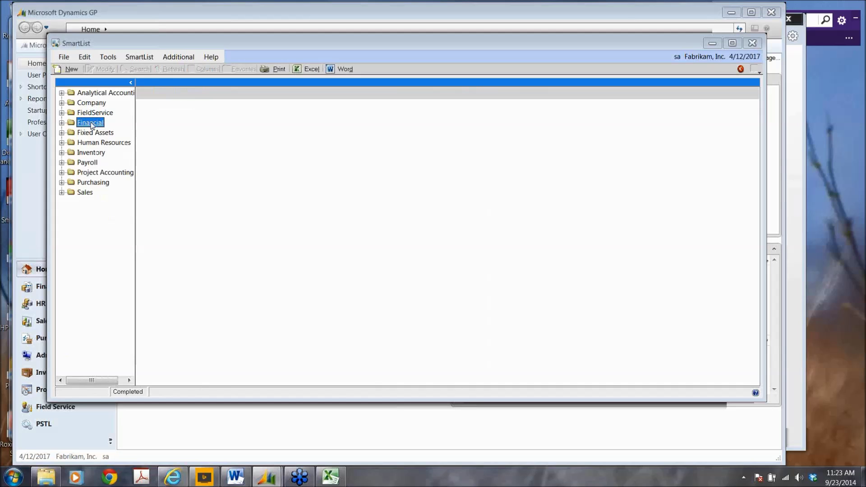
{"action": "left_click", "coordinate": [70, 69]}
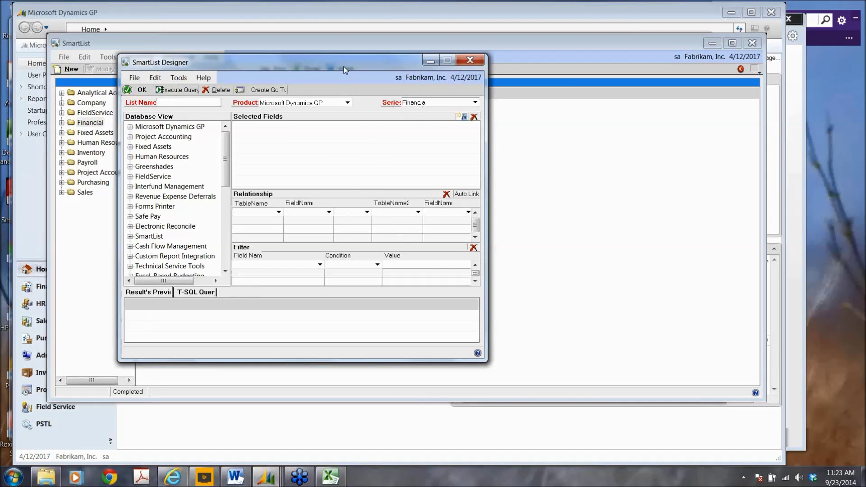
- Expand the Microsoft Dynamics GP tables in the Database View and examine the available table series, such as Financial, Sales, Purchasing and Payroll
{"action": "left_click_drag", "start_coordinate": [361, 66], "coordinate": [452, 69]}
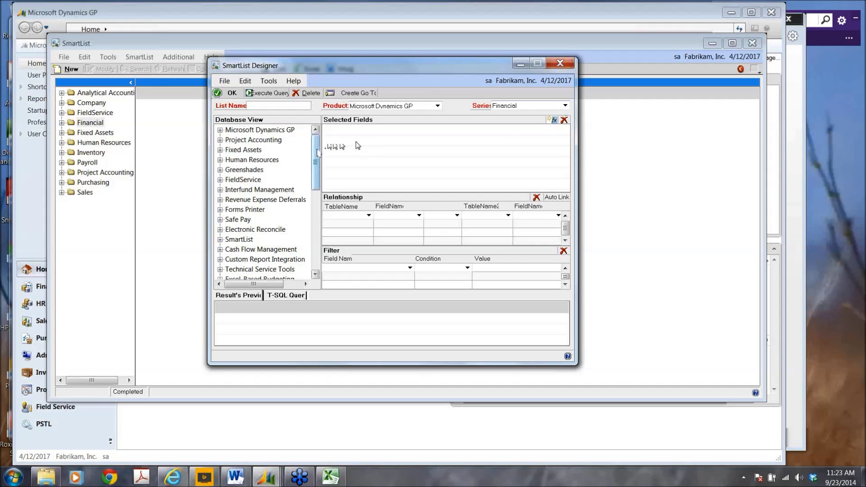
{"action": "scroll", "coordinate": [270, 149], "scroll_direction": "down", "scroll_amount": 2}
{"action": "scroll", "coordinate": [270, 133], "scroll_direction": "up", "scroll_amount": 2}
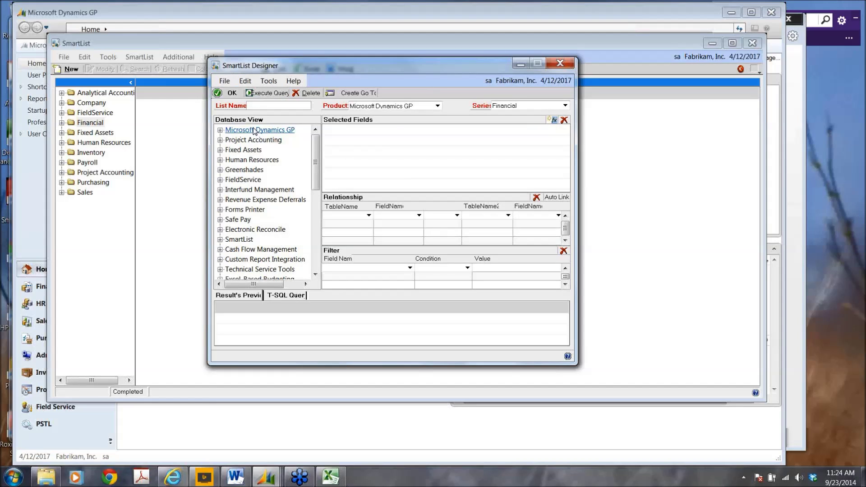
{"action": "left_click", "coordinate": [220, 130]}
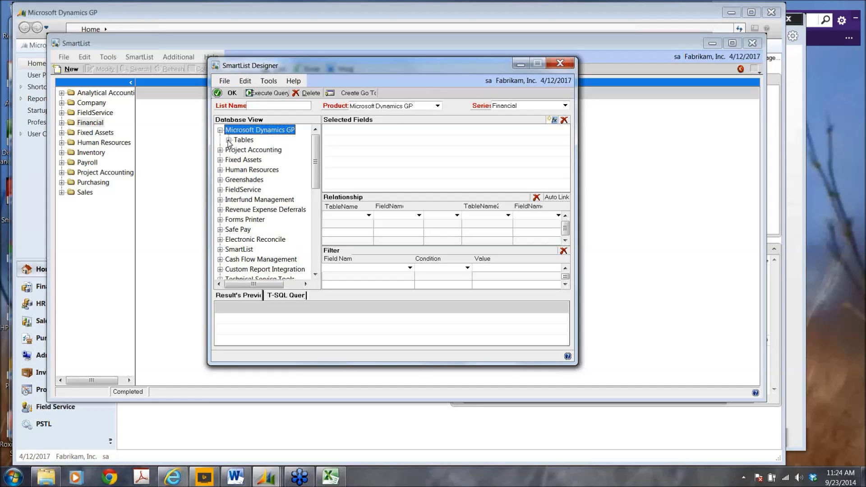
{"action": "left_click", "coordinate": [229, 141]}
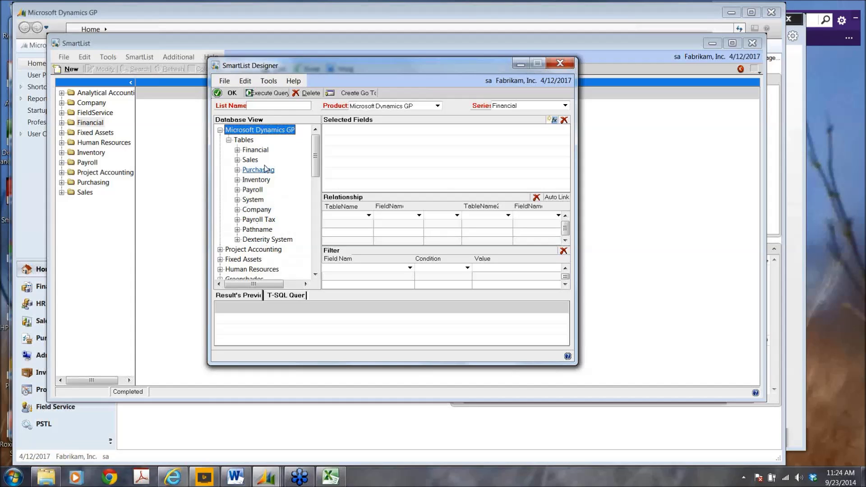
{"action": "left_click", "coordinate": [255, 152]}
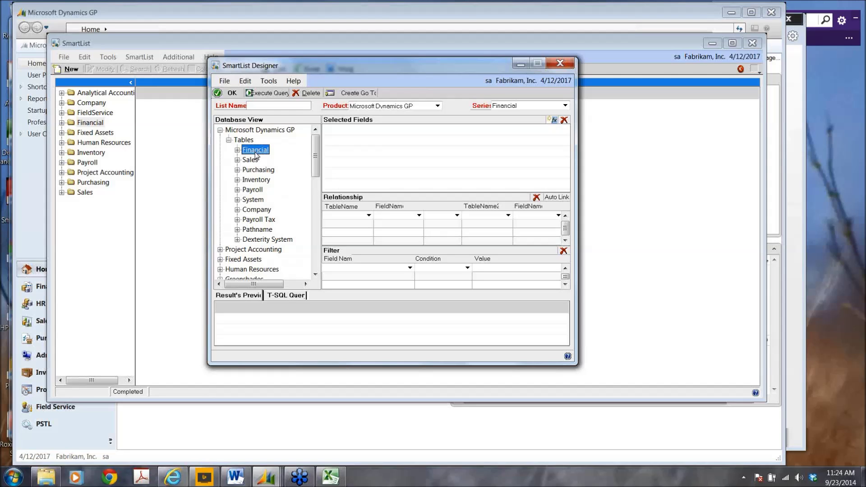
{"action": "left_click", "coordinate": [254, 162]}
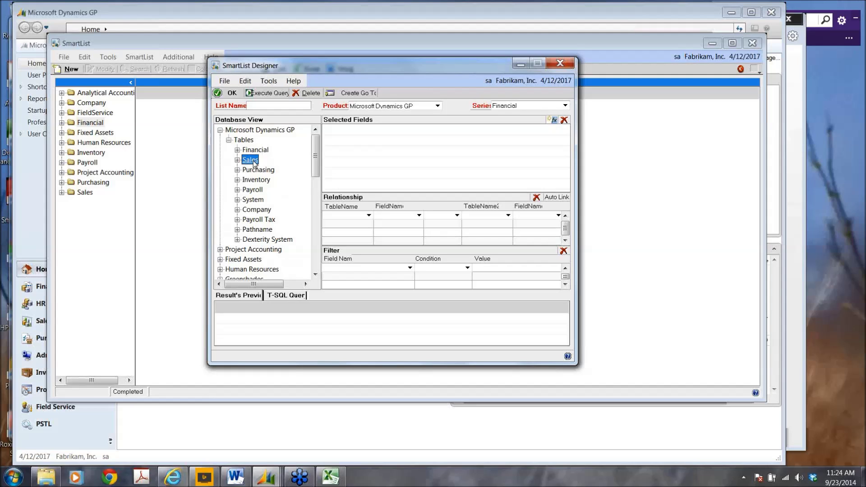
{"action": "left_click", "coordinate": [258, 170]}
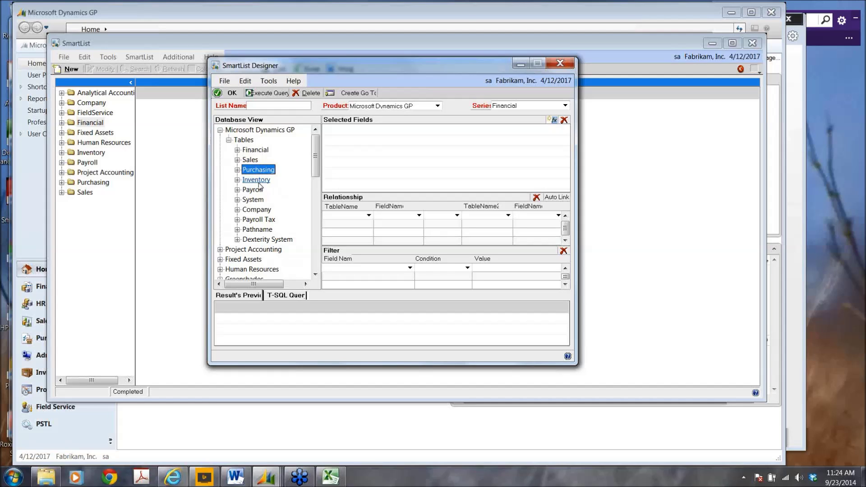
{"action": "left_click", "coordinate": [253, 190]}
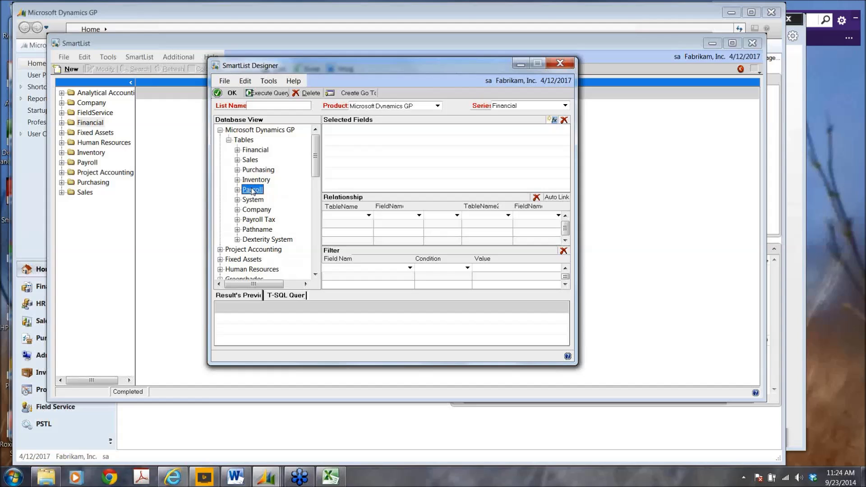
- Collapse the Microsoft Dynamics GP tables and look over the Project Accounting, Fixed Assets and Human Resources entries
{"action": "left_click", "coordinate": [240, 140]}
{"action": "left_click", "coordinate": [228, 140]}
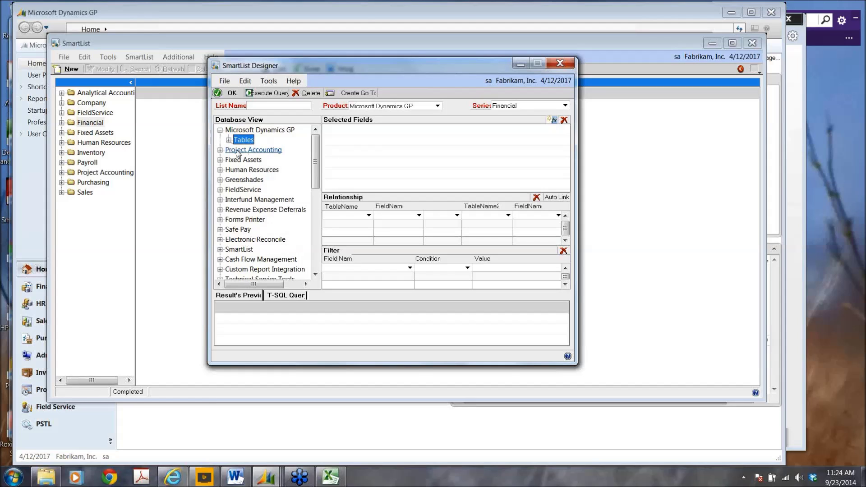
{"action": "left_click", "coordinate": [245, 153]}
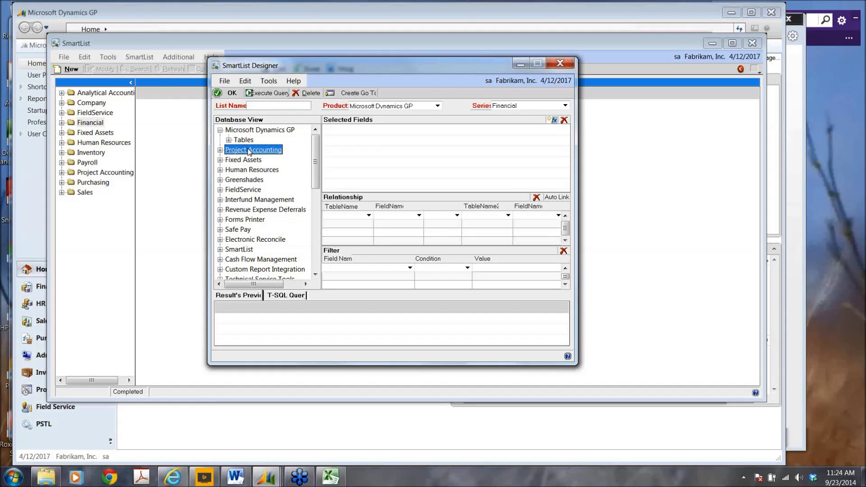
{"action": "left_click", "coordinate": [244, 162]}
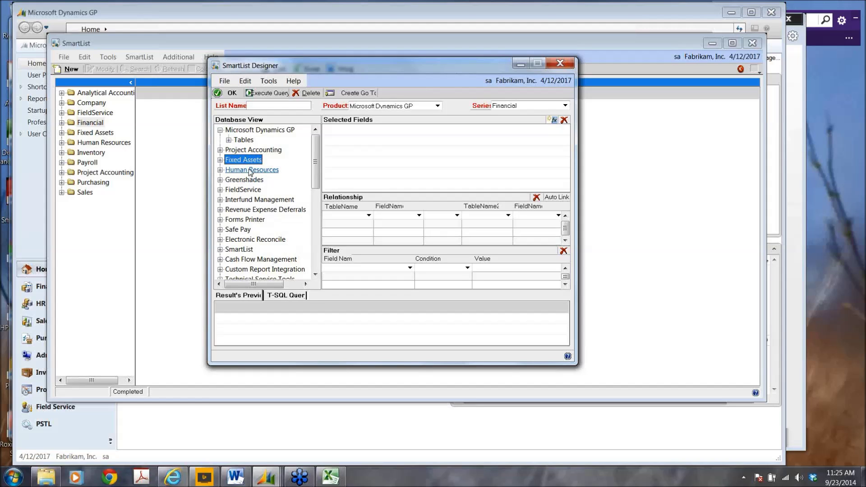
{"action": "left_click", "coordinate": [249, 171]}
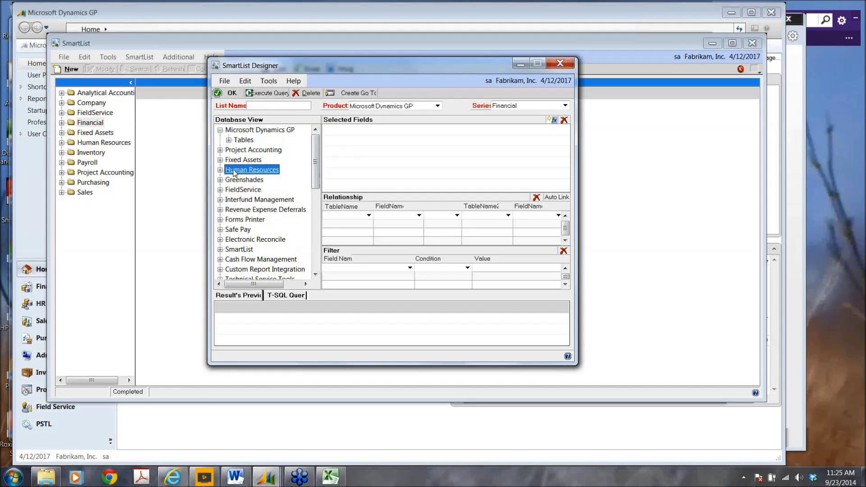
- Add the entire Transaction Amounts Work table from the Microsoft Dynamics GP Financial tables to the selected fields
{"action": "left_click", "coordinate": [229, 140]}
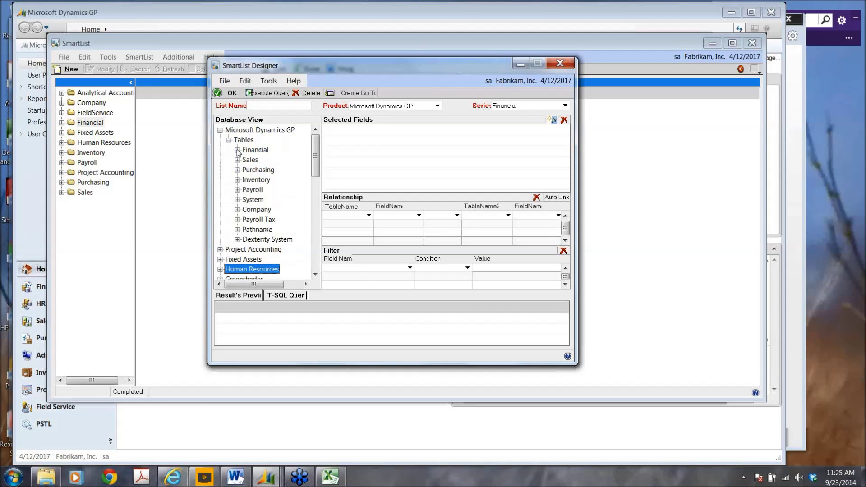
{"action": "left_click", "coordinate": [237, 150]}
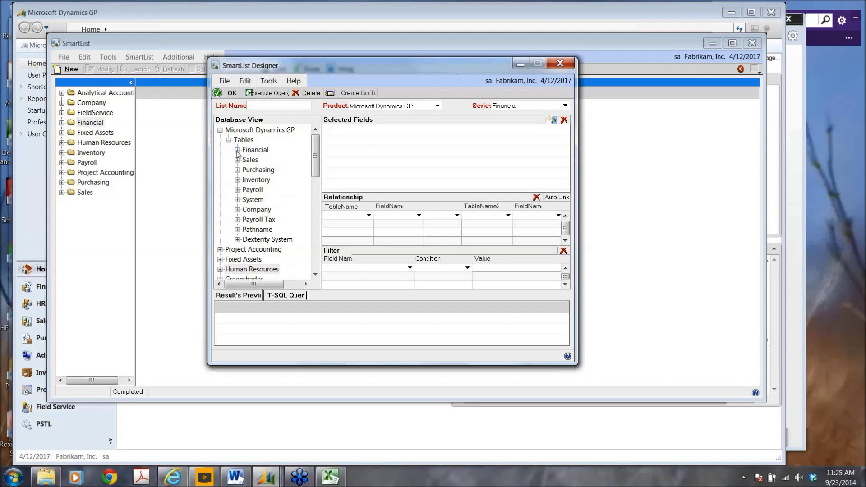
{"action": "left_click_drag", "start_coordinate": [317, 140], "coordinate": [315, 171]}
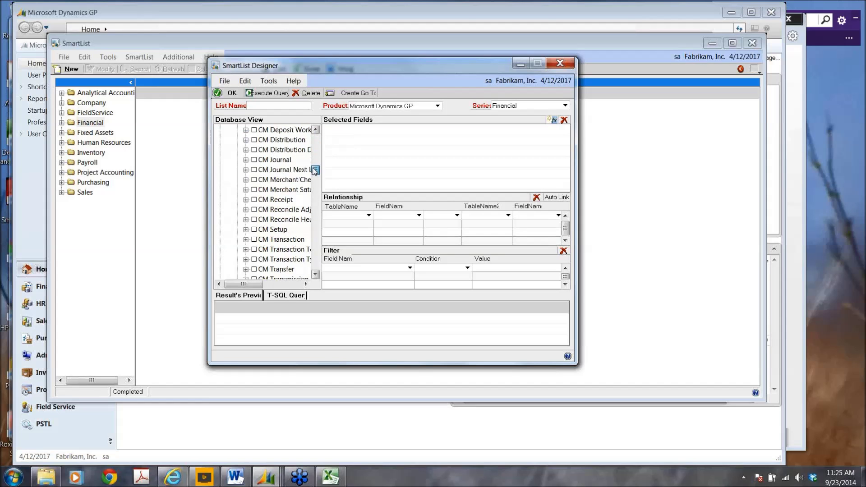
{"action": "mouse_move", "coordinate": [238, 284]}
{"action": "left_mouse_down"}
{"action": "mouse_move", "coordinate": [254, 283]}
{"action": "mouse_move", "coordinate": [239, 284]}
{"action": "left_mouse_up"}
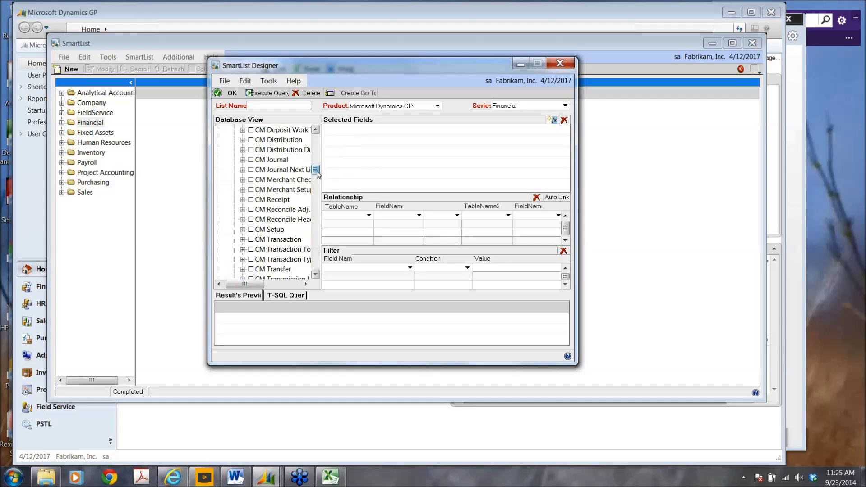
{"action": "left_click_drag", "start_coordinate": [318, 173], "coordinate": [318, 176]}
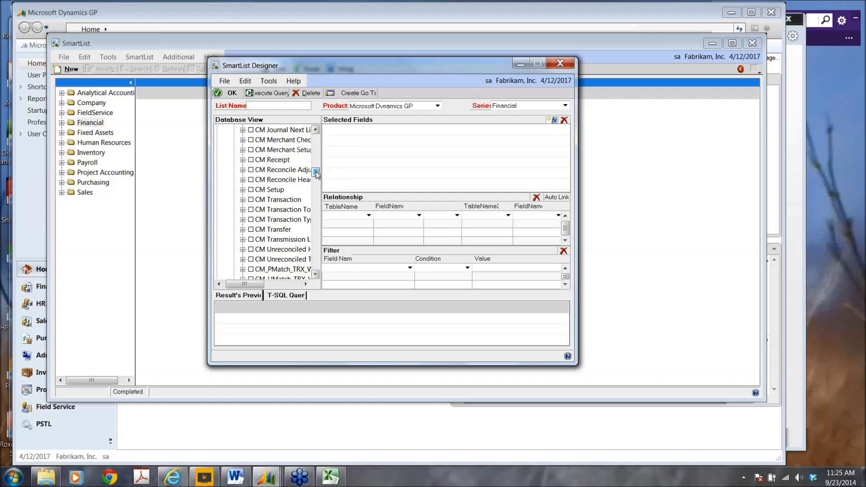
{"action": "scroll", "coordinate": [316, 172], "scroll_direction": "down", "scroll_amount": 1}
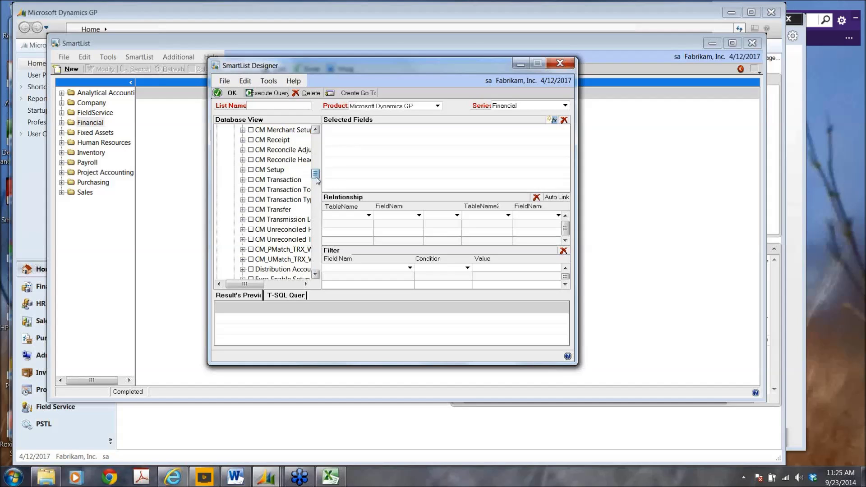
{"action": "left_click_drag", "start_coordinate": [317, 181], "coordinate": [321, 233]}
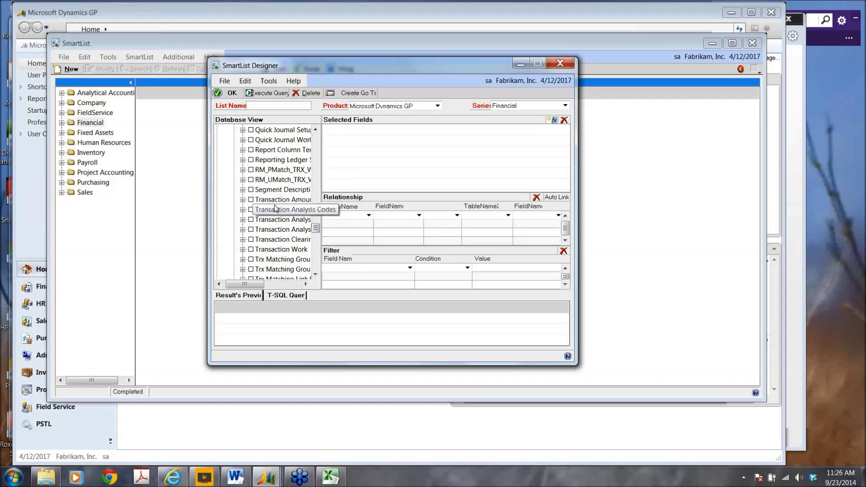
{"action": "left_click", "coordinate": [250, 199]}
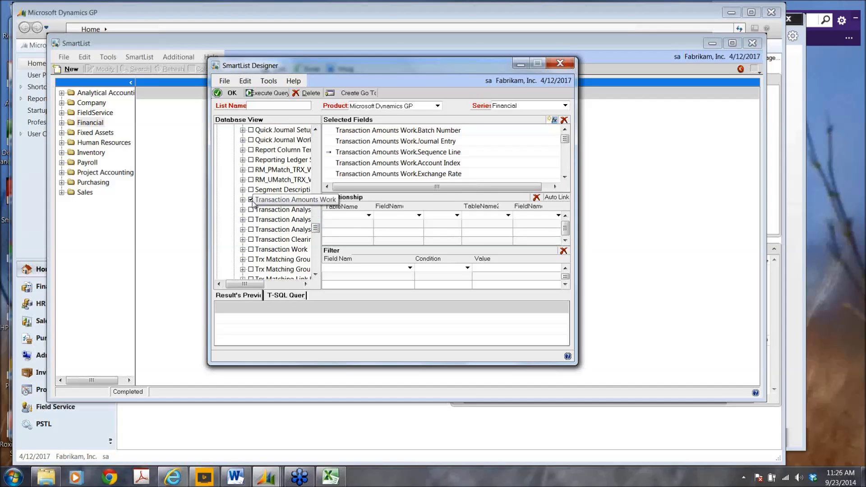
{"action": "left_click_drag", "start_coordinate": [244, 287], "coordinate": [247, 287]}
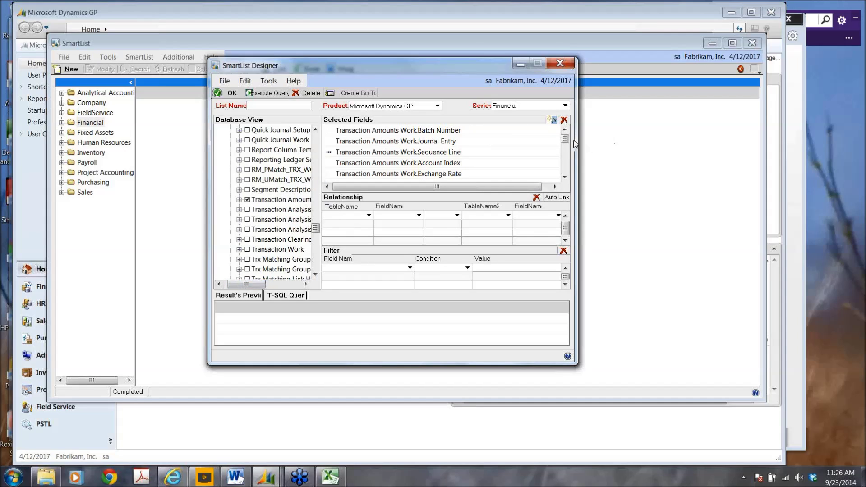
{"action": "mouse_move", "coordinate": [565, 139]}
{"action": "left_mouse_down"}
{"action": "mouse_move", "coordinate": [570, 163]}
{"action": "mouse_move", "coordinate": [567, 134]}
{"action": "left_mouse_up"}
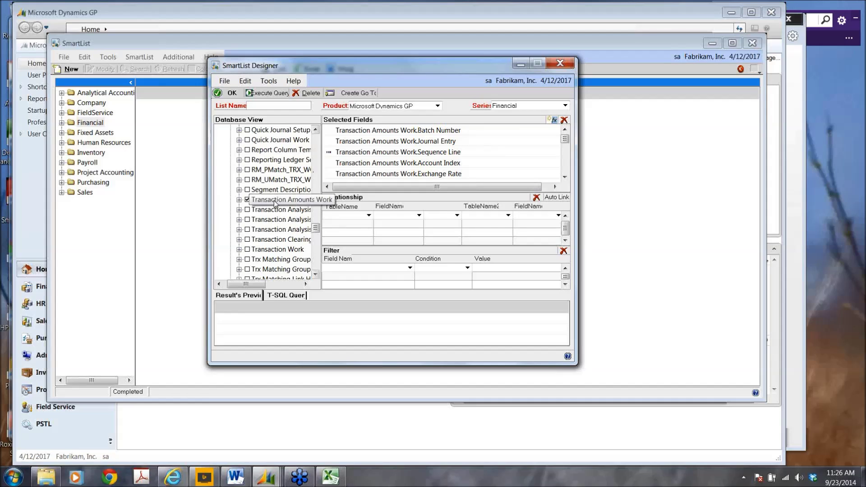
- Limit the Transaction Amounts Work selection to the Batch Number, Journal Entry, Sequence Line, Description and Credit Amount fields
{"action": "left_click", "coordinate": [240, 201]}
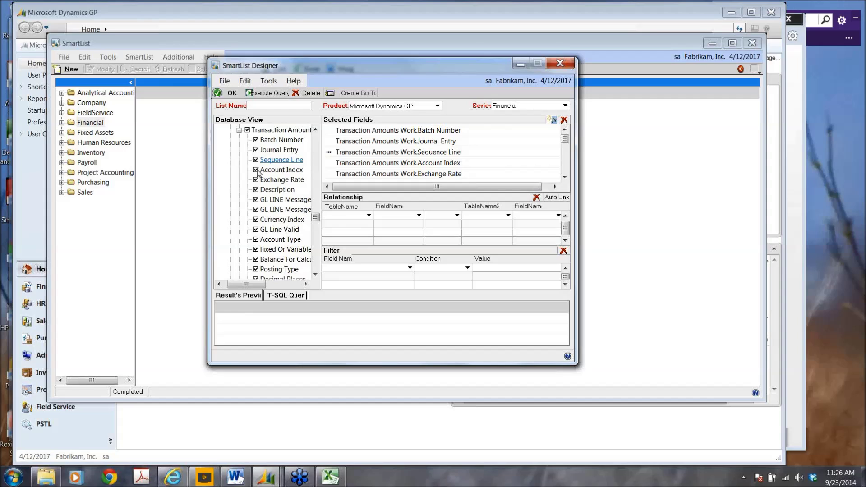
{"action": "left_click", "coordinate": [247, 130]}
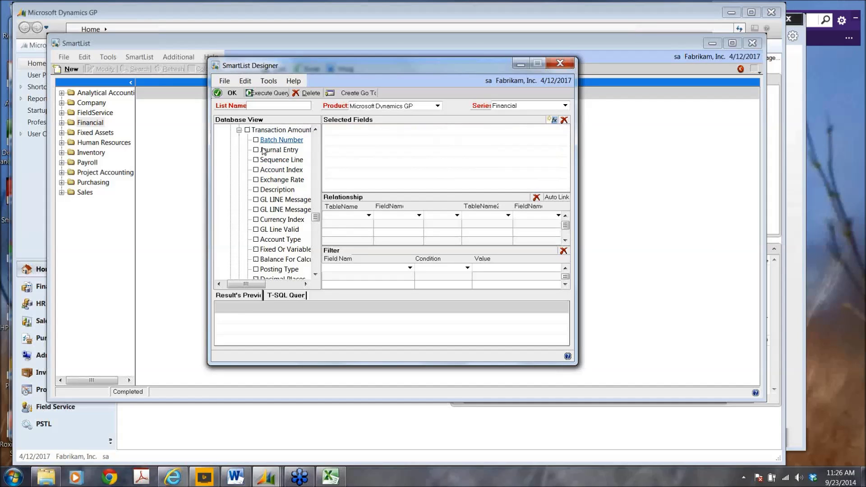
{"action": "left_click", "coordinate": [256, 140]}
{"action": "left_click", "coordinate": [256, 149]}
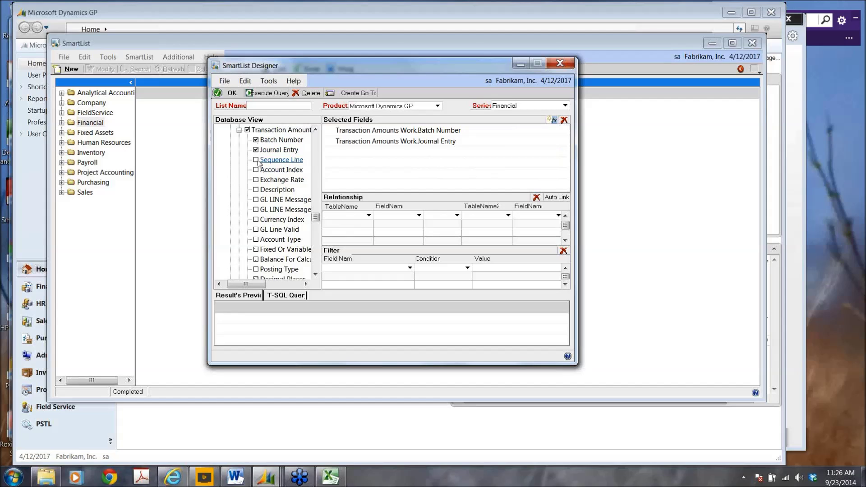
{"action": "left_click", "coordinate": [256, 160]}
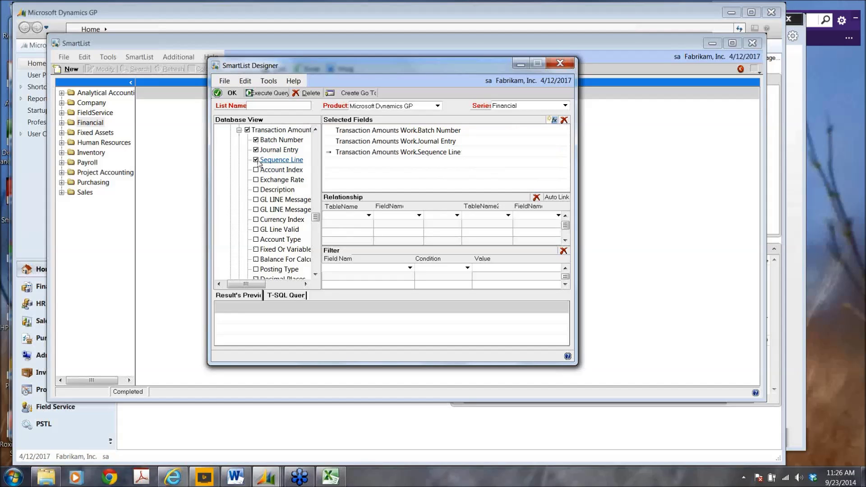
{"action": "left_click", "coordinate": [255, 190]}
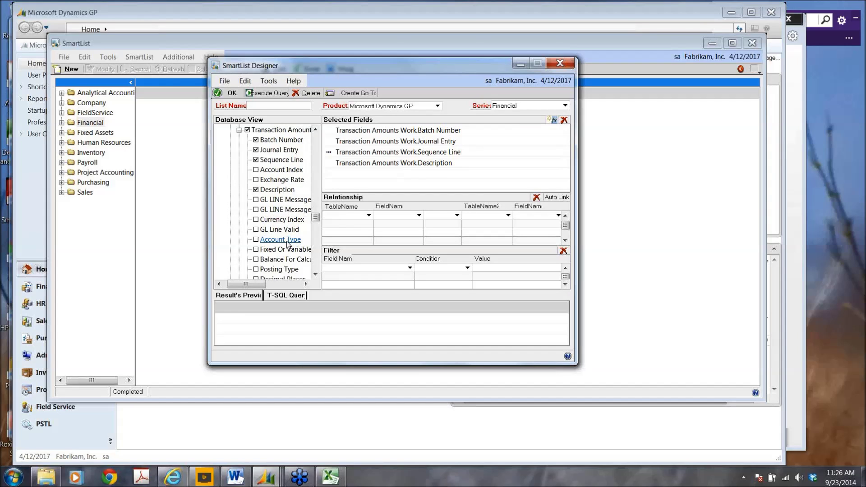
{"action": "scroll", "coordinate": [289, 244], "scroll_direction": "down", "scroll_amount": 1}
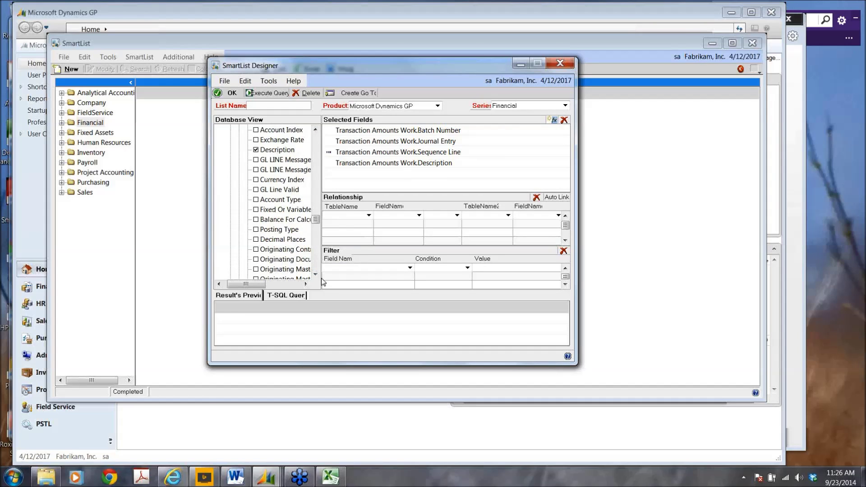
{"action": "scroll", "coordinate": [315, 276], "scroll_direction": "down", "scroll_amount": 2}
{"action": "left_click", "coordinate": [256, 230]}
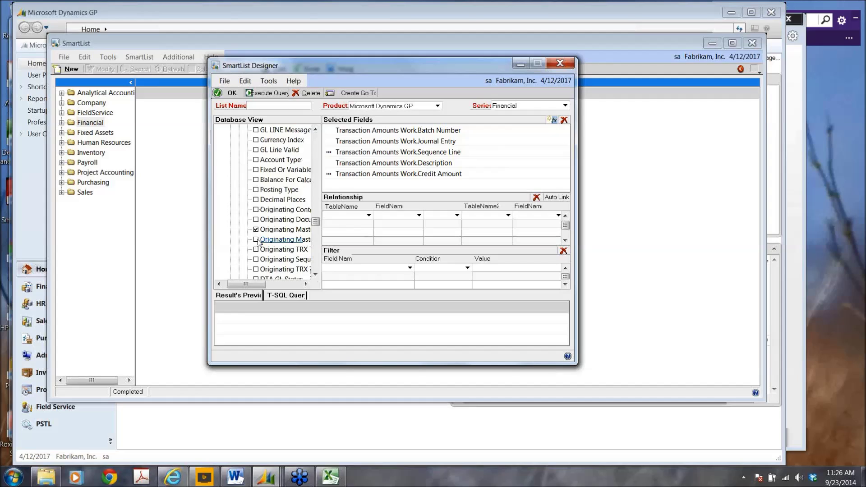
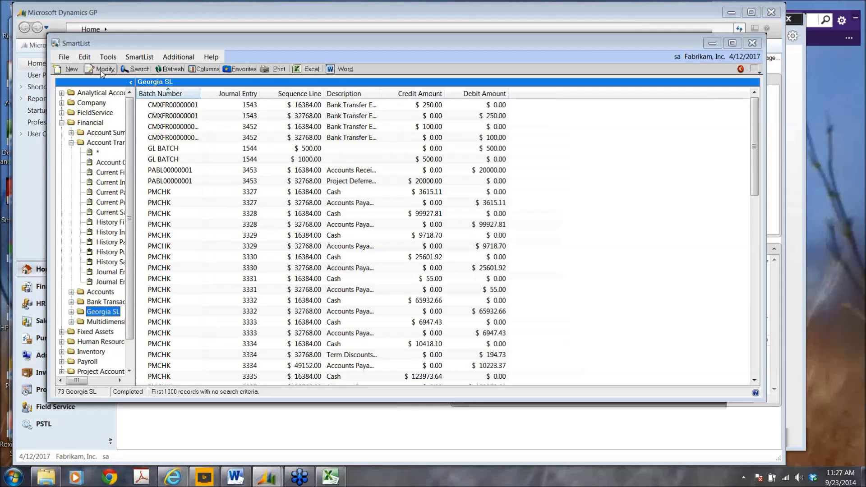
- Open the Georgia SL list for modification and clear the table name from its first relationship row
{"action": "left_click", "coordinate": [101, 70]}
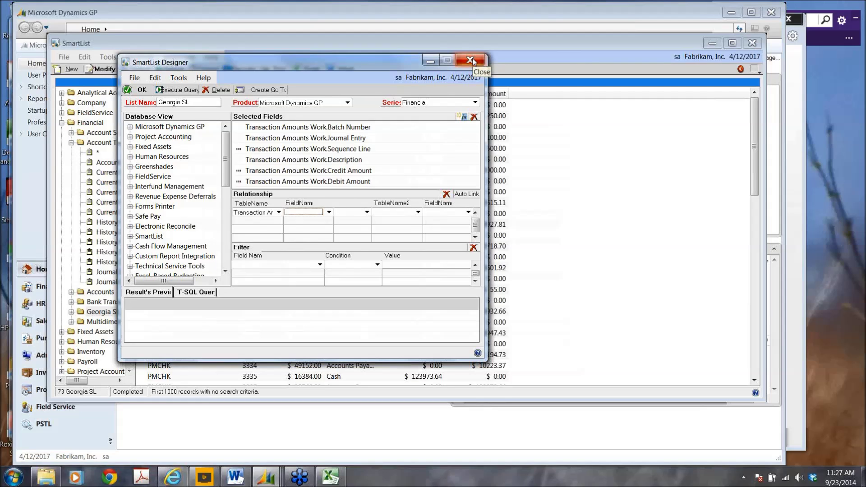
{"action": "left_click", "coordinate": [255, 214]}
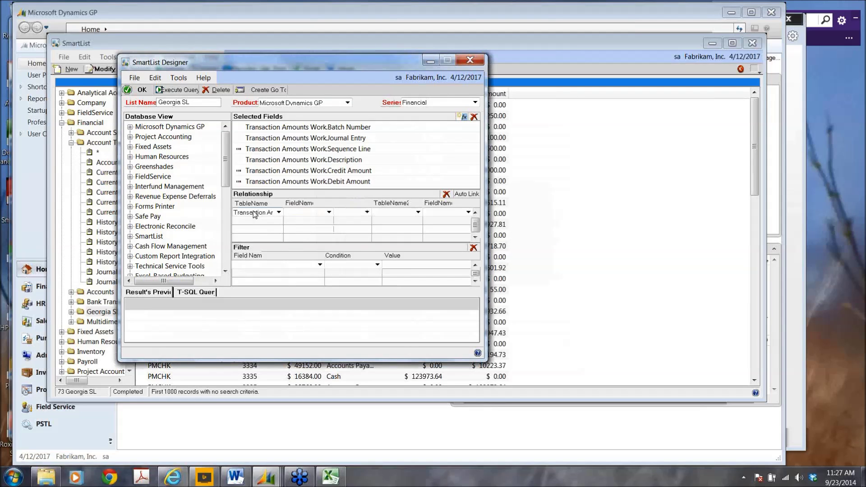
{"action": "left_click", "coordinate": [141, 91]}
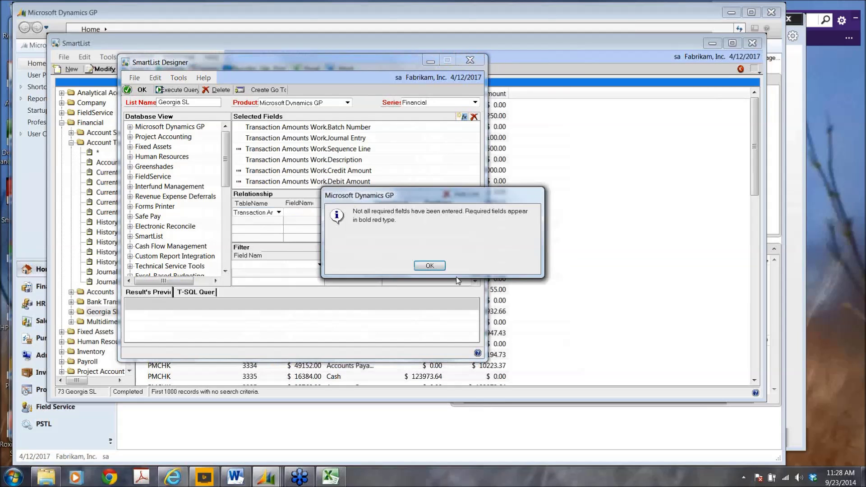
{"action": "left_click", "coordinate": [428, 266]}
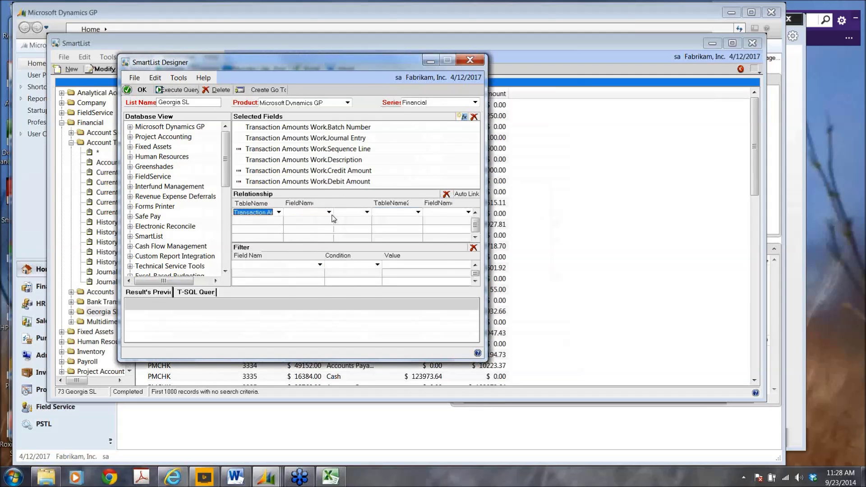
{"action": "key", "text": "Delete"}
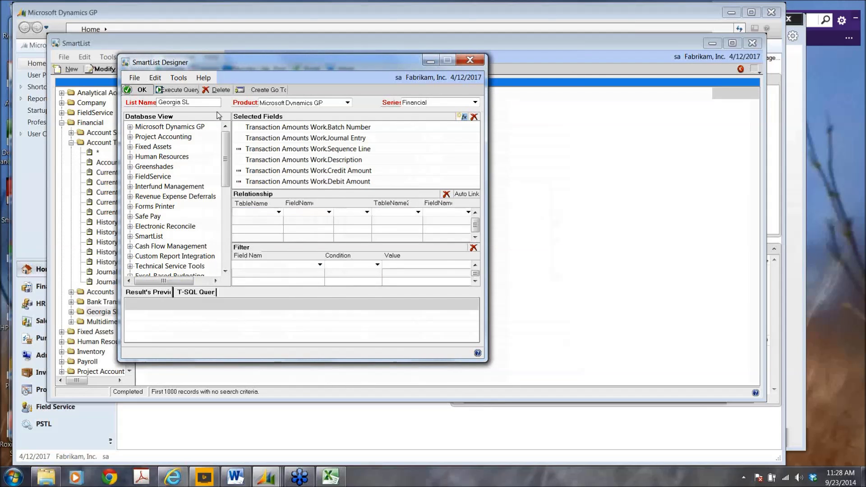
- Save the modified Georgia SL list and load its records in SmartList
{"action": "left_click", "coordinate": [141, 90]}
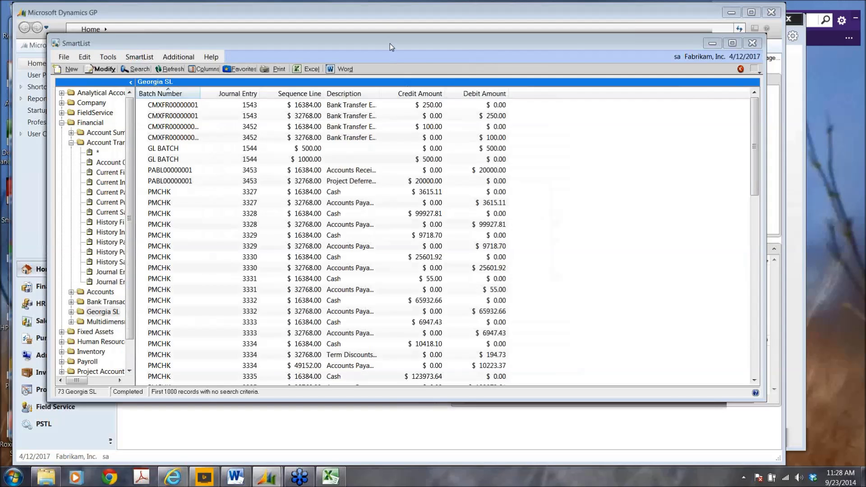
{"action": "left_click", "coordinate": [369, 48]}
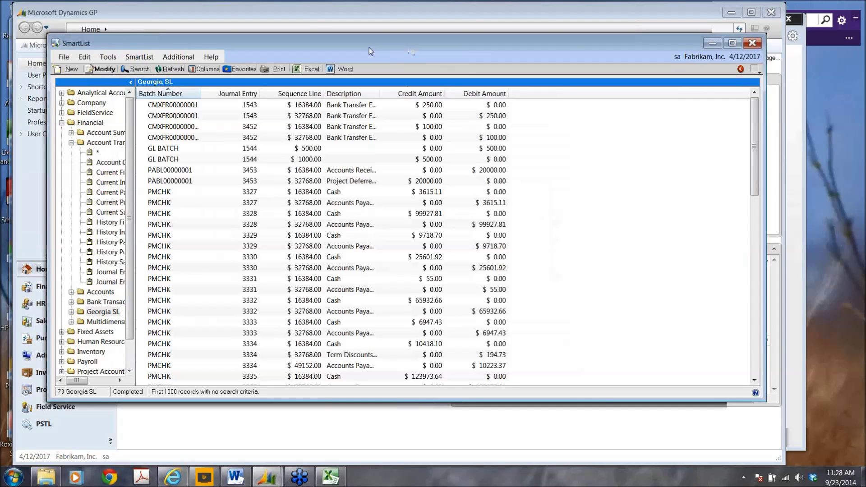
- Open the SmartList Options setup and choose the Account Transactions category
{"action": "left_click", "coordinate": [93, 46]}
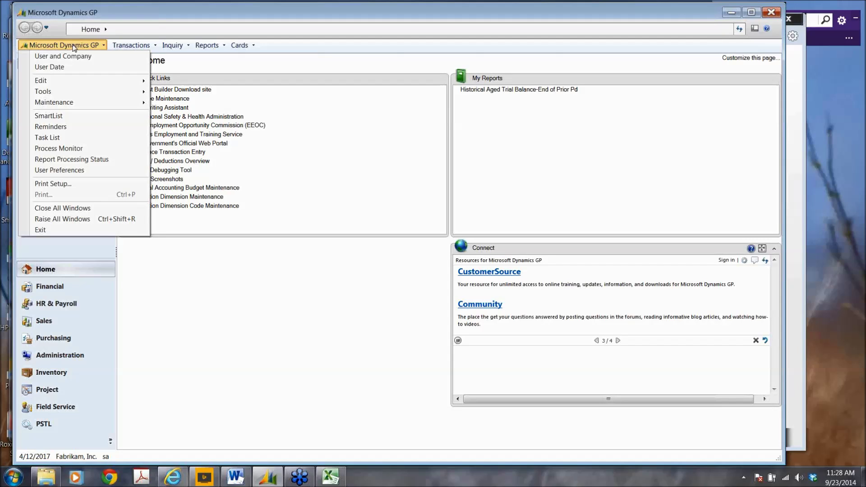
{"action": "left_click", "coordinate": [44, 91]}
{"action": "left_click", "coordinate": [175, 92]}
{"action": "left_click", "coordinate": [321, 104]}
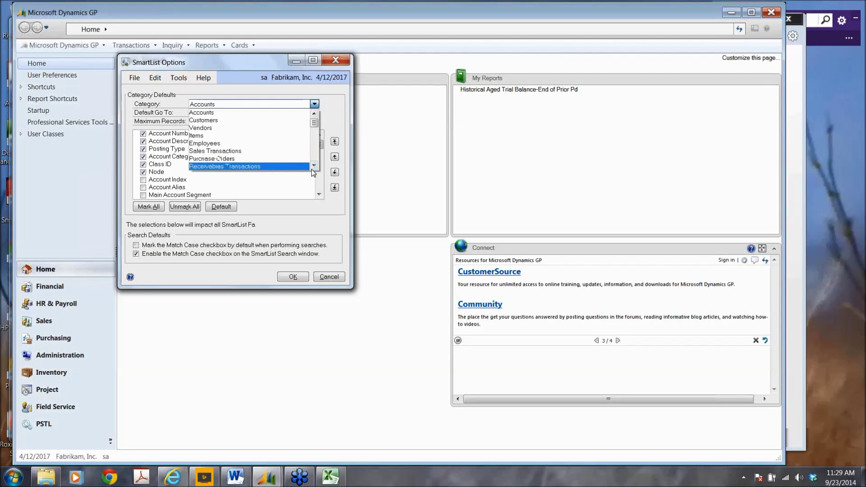
{"action": "scroll", "coordinate": [223, 130], "scroll_direction": "down", "scroll_amount": 4}
{"action": "left_click", "coordinate": [230, 129]}
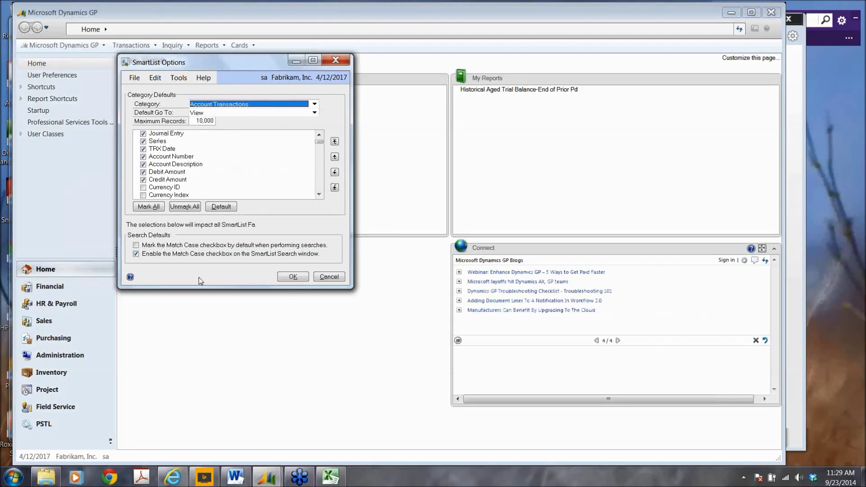
- Mark Currency ID as a default display column for the Account Transactions category
{"action": "left_click", "coordinate": [173, 173]}
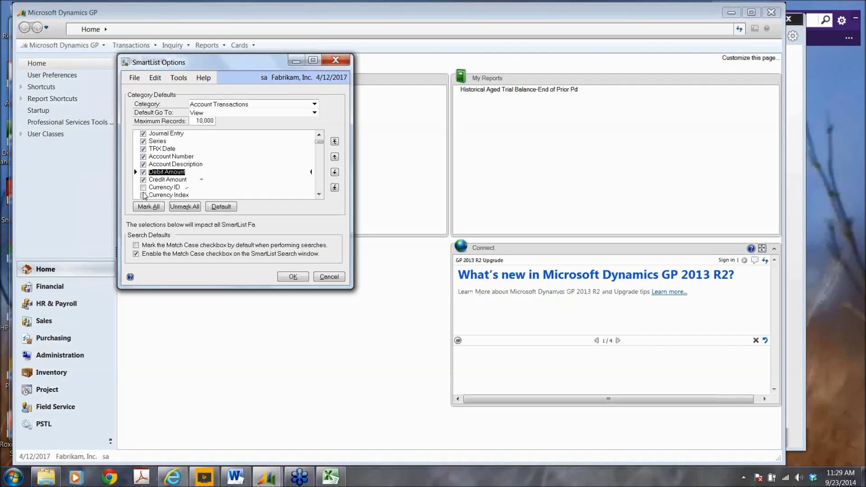
{"action": "left_click", "coordinate": [319, 195]}
{"action": "left_click", "coordinate": [319, 196]}
{"action": "left_click", "coordinate": [319, 195]}
{"action": "left_click", "coordinate": [143, 172]}
{"action": "left_click", "coordinate": [144, 172]}
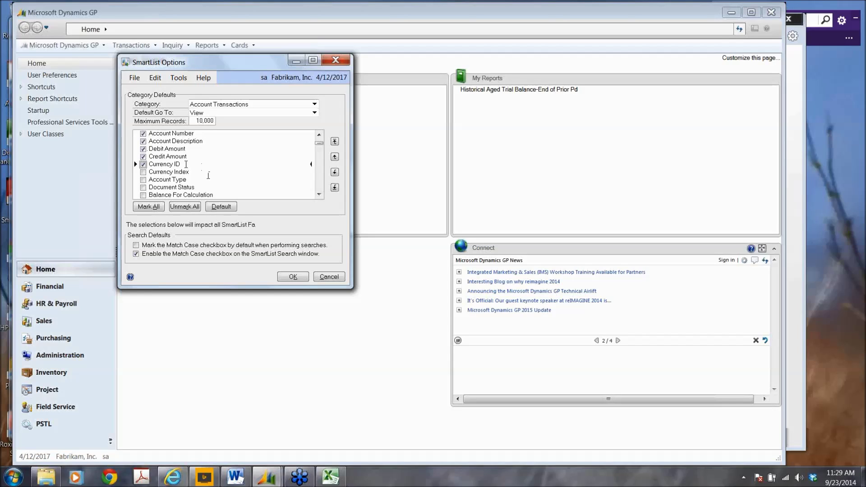
{"action": "left_click", "coordinate": [318, 135]}
{"action": "left_click", "coordinate": [318, 135]}
{"action": "left_click", "coordinate": [319, 135]}
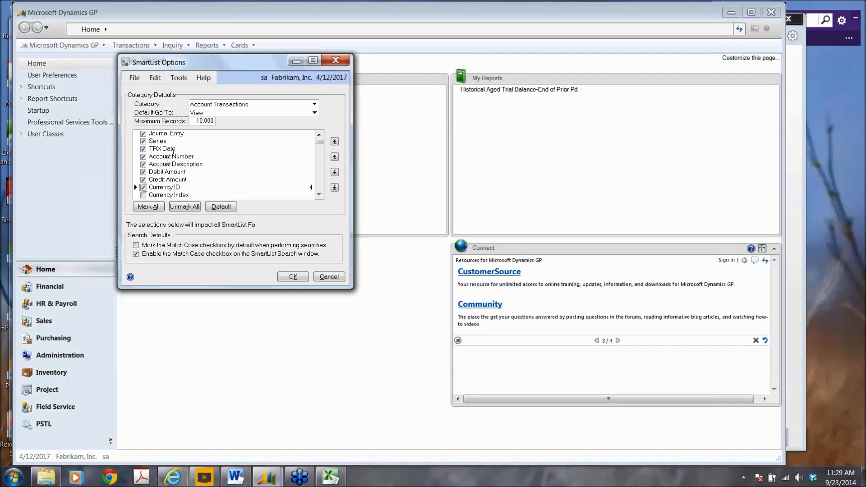
- Move the Credit Amount column up above Debit Amount and return it to its place below
{"action": "left_click", "coordinate": [173, 179]}
{"action": "left_click", "coordinate": [335, 157]}
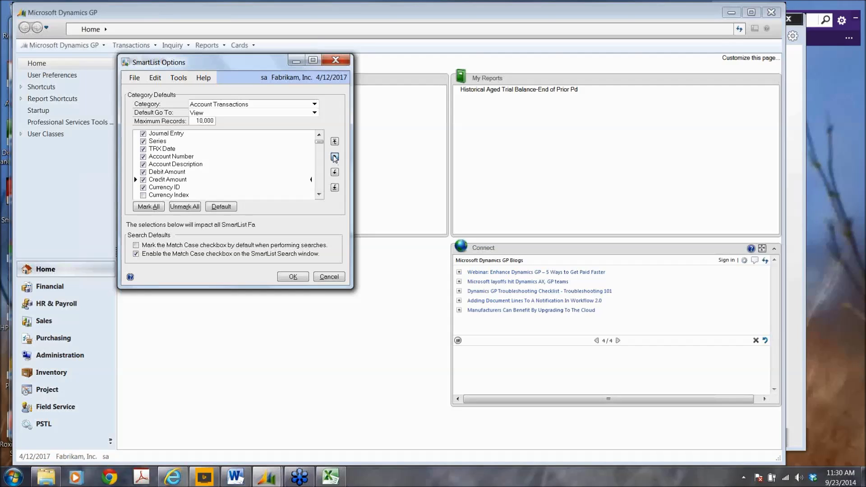
{"action": "left_click", "coordinate": [335, 172]}
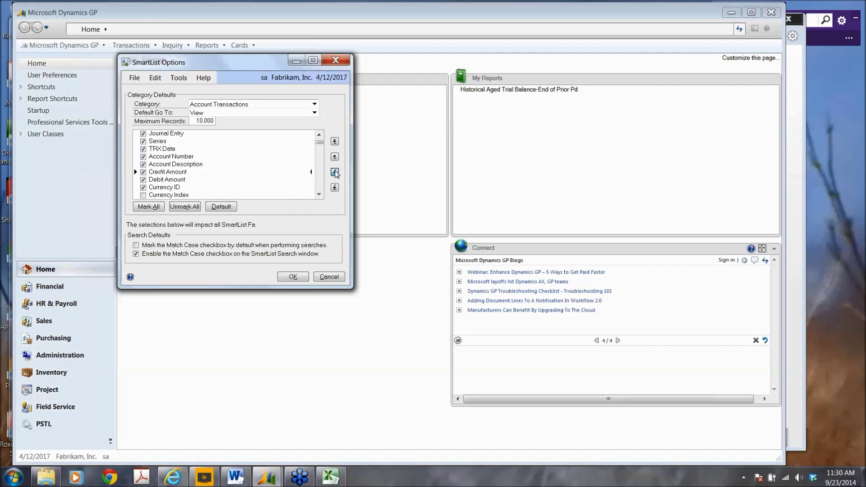
- Save the SmartList Options for the Account Transactions category
{"action": "left_click", "coordinate": [206, 121]}
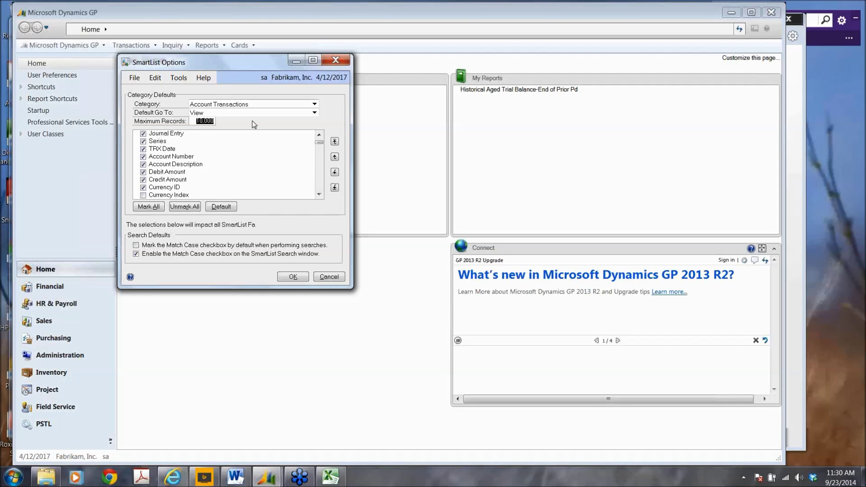
{"action": "left_click", "coordinate": [300, 280]}
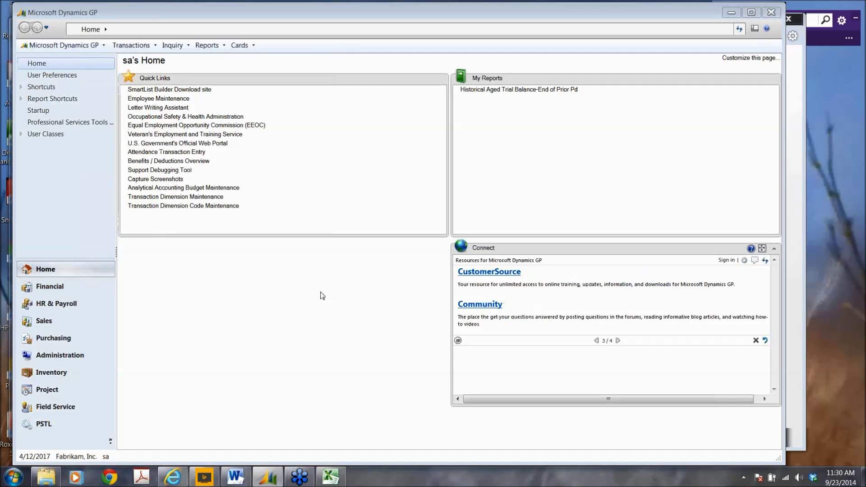
- Reopen SmartList and display the P&L Accounts Set Up as Bal Sheets favorite under the Financial Accounts
{"action": "left_click", "coordinate": [64, 47]}
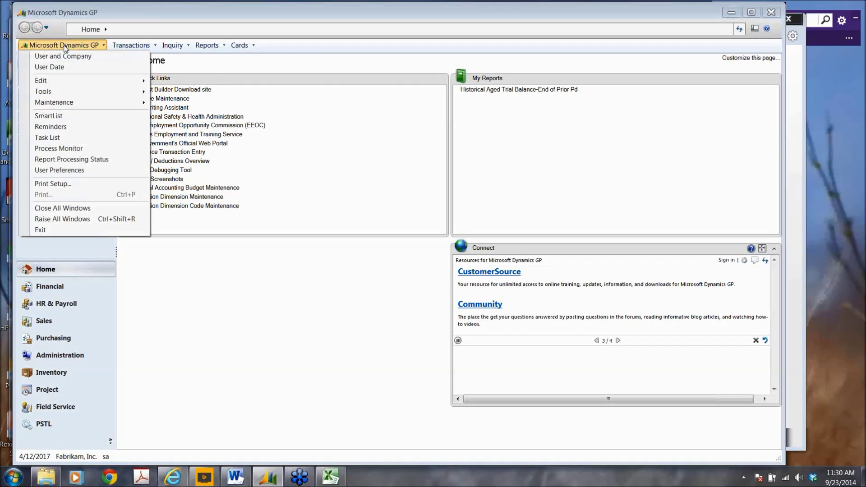
{"action": "left_click", "coordinate": [70, 117]}
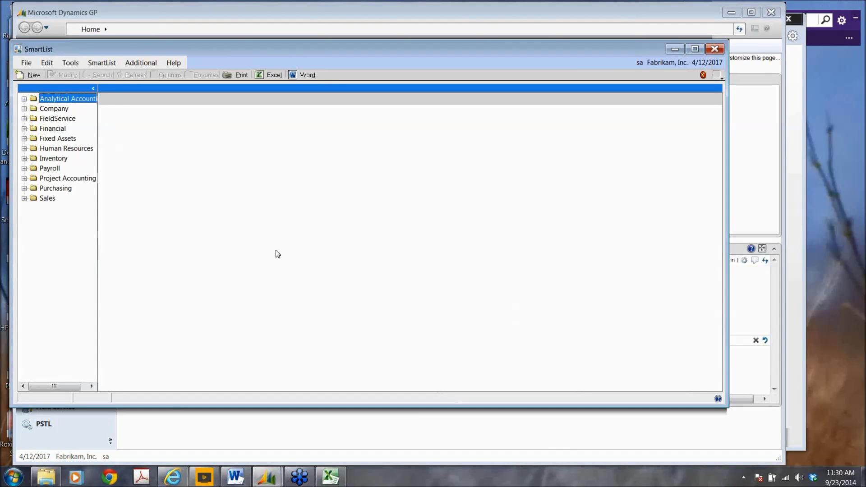
{"action": "left_click", "coordinate": [25, 128]}
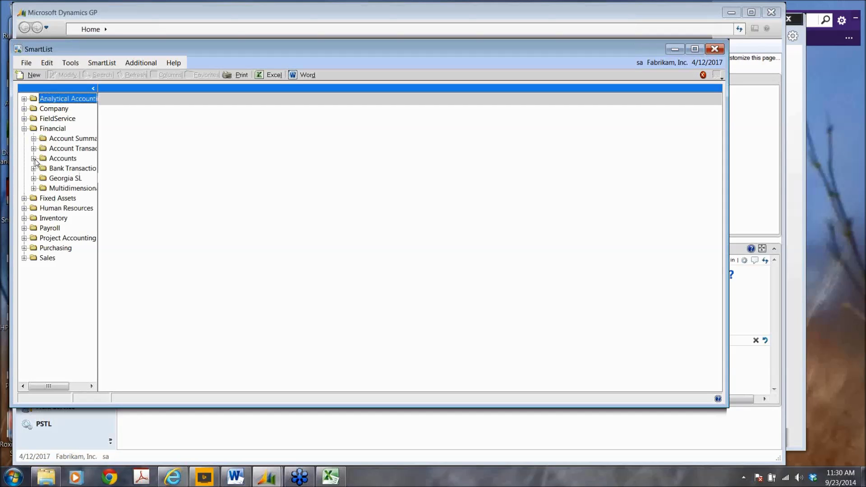
{"action": "left_click", "coordinate": [33, 159]}
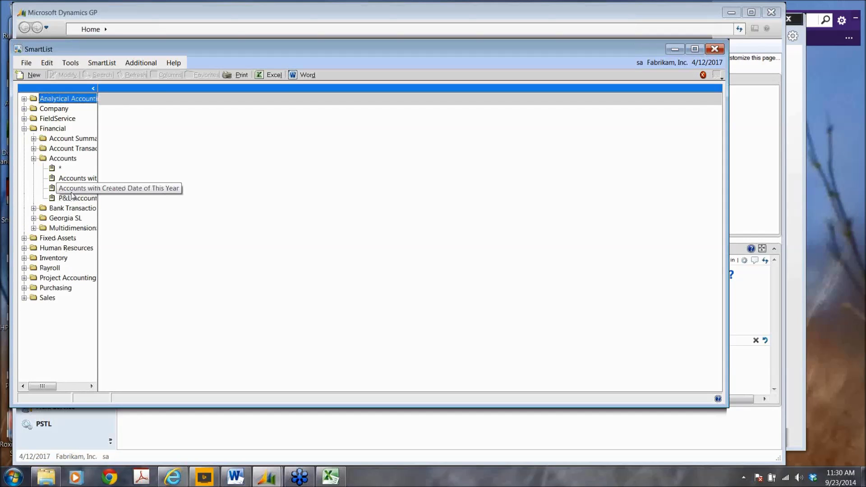
{"action": "left_click", "coordinate": [73, 198]}
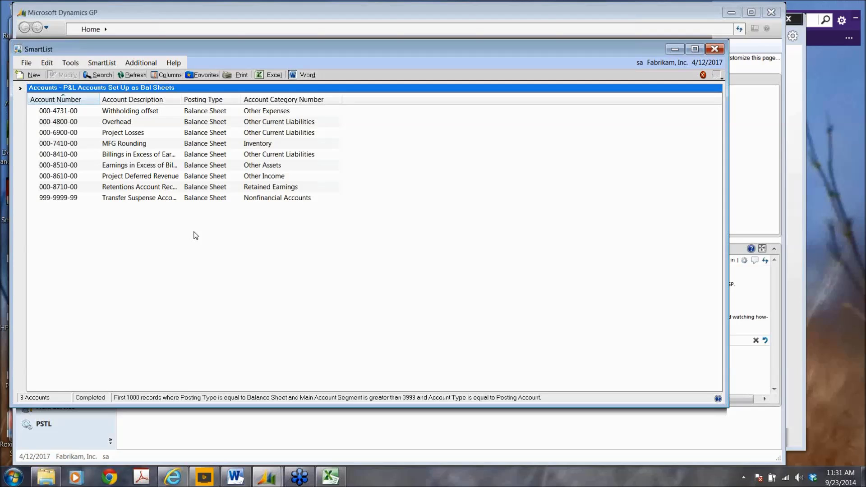
{"action": "double_click", "coordinate": [187, 133]}
- Add a favorite with a reminder named P&L Accounts Set Up as Balance Sheet, visible to System
{"action": "left_click", "coordinate": [203, 76]}
{"action": "left_click", "coordinate": [460, 228]}
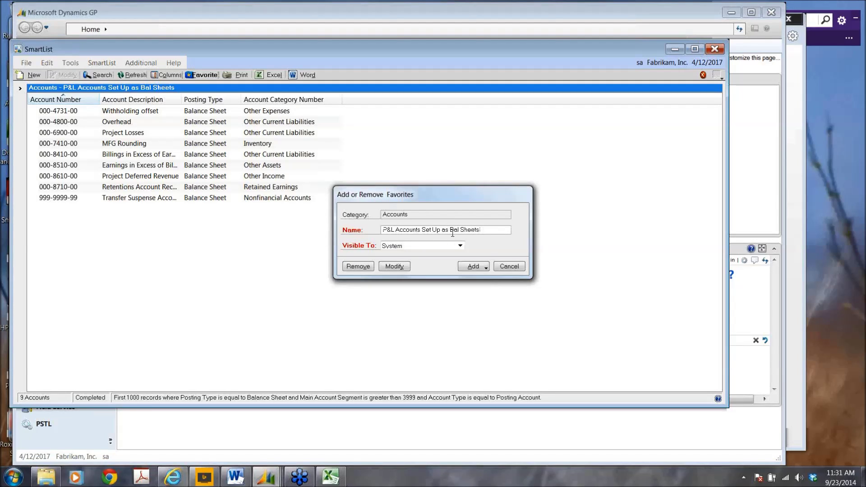
{"action": "key", "text": "BackSpace"}
{"action": "key", "text": "BackSpace"}
{"action": "key", "text": "BackSpace"}
{"action": "key", "text": "BackSpace"}
{"action": "key", "text": "BackSpace"}
{"action": "key", "text": "BackSpace"}
{"action": "key", "text": "BackSpace"}
{"action": "type", "text": "ance.Sheet"}
{"action": "left_click", "coordinate": [435, 246]}
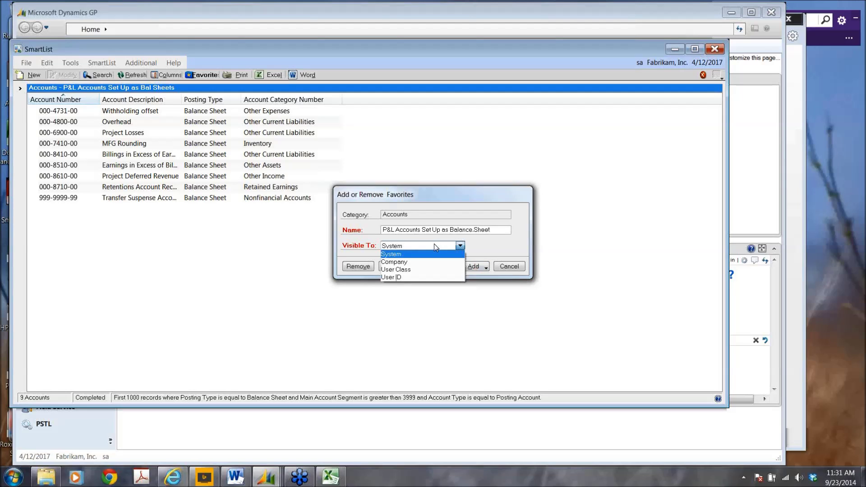
{"action": "left_click", "coordinate": [473, 266]}
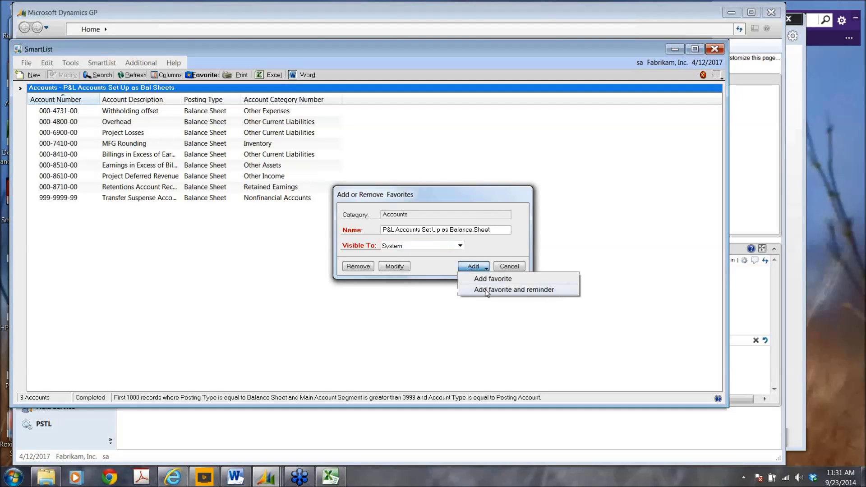
{"action": "left_click", "coordinate": [487, 290]}
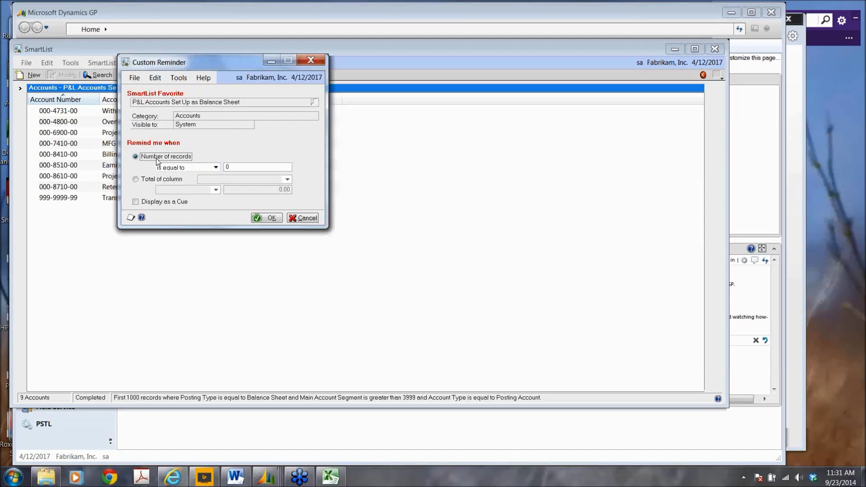
- Set the custom reminder to trigger when the number of records is not equal to 0, save it and close SmartList
{"action": "left_click", "coordinate": [160, 167]}
{"action": "left_click", "coordinate": [188, 199]}
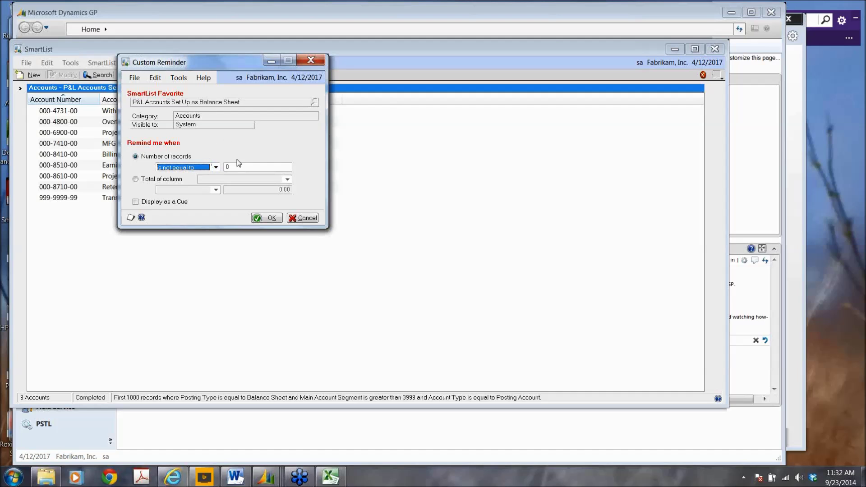
{"action": "left_click", "coordinate": [264, 219]}
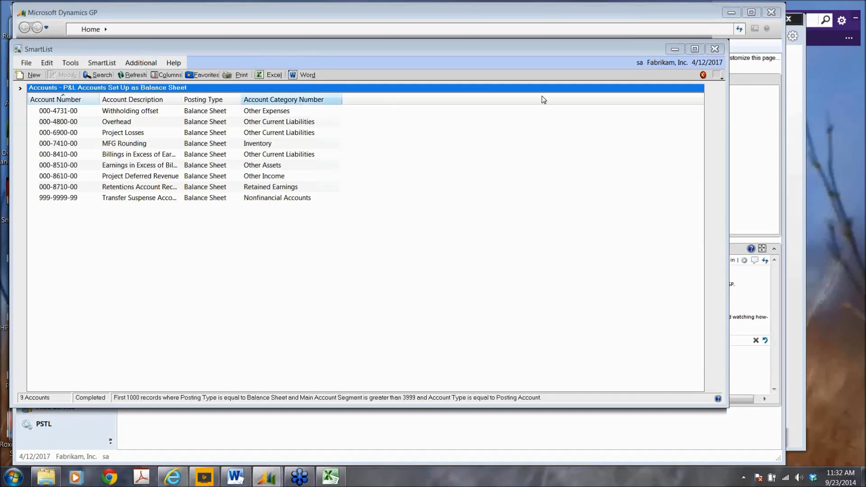
{"action": "left_click", "coordinate": [715, 49]}
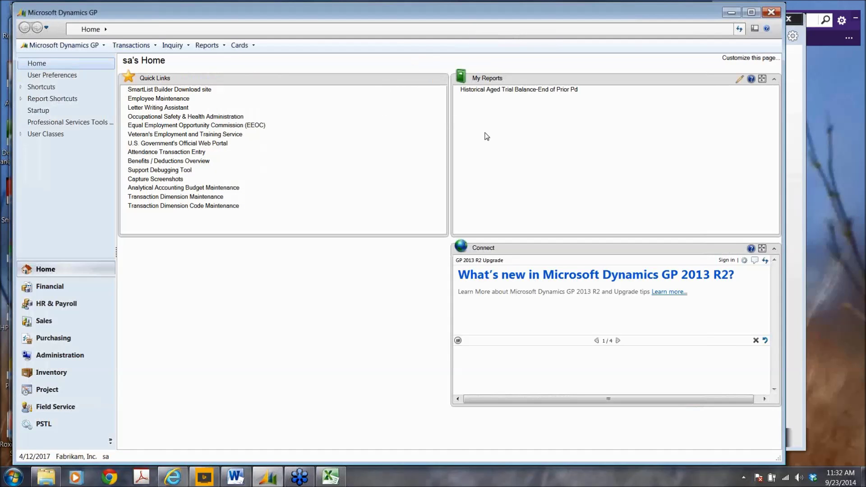
- Refresh the home page and try to add the To Do content to it
{"action": "left_click", "coordinate": [739, 26]}
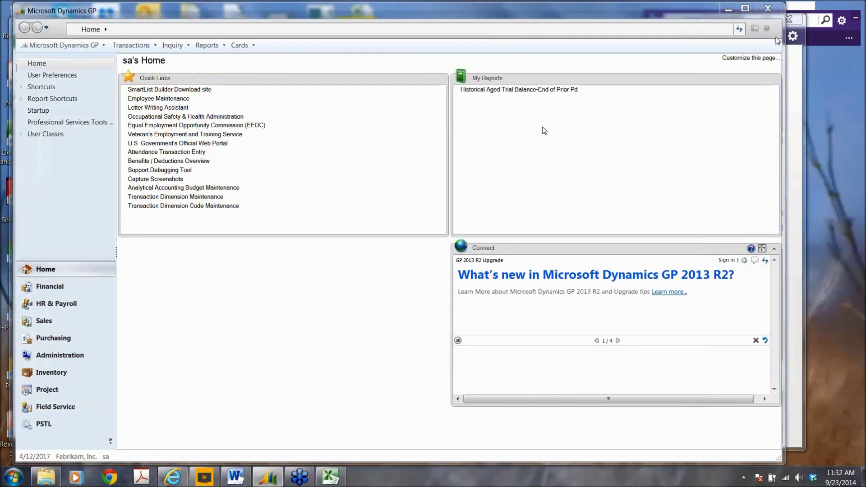
{"action": "left_click", "coordinate": [750, 57]}
{"action": "left_click", "coordinate": [150, 126]}
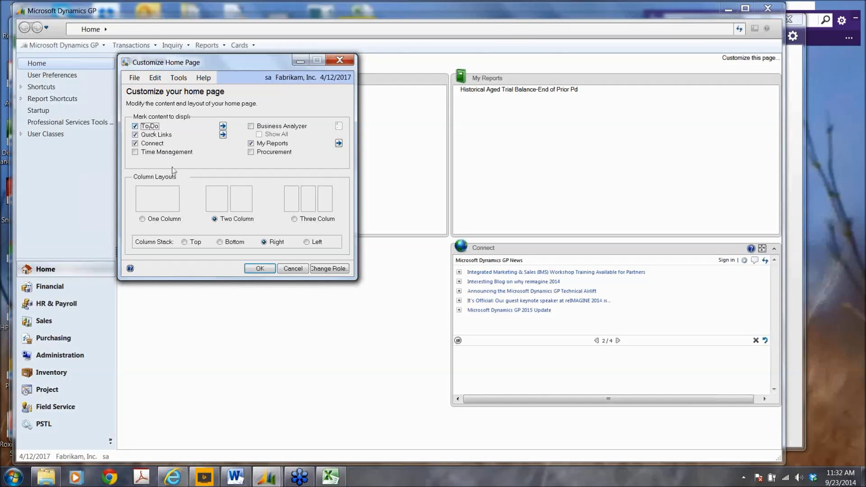
{"action": "left_click", "coordinate": [256, 272]}
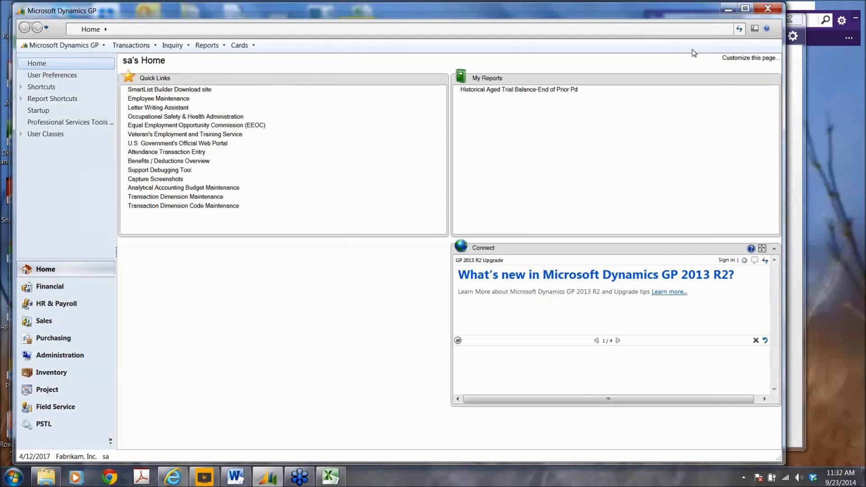
- Refresh the home page and try to add the To Do content with the column stack set to Top
{"action": "left_click", "coordinate": [739, 30]}
{"action": "left_click", "coordinate": [749, 57]}
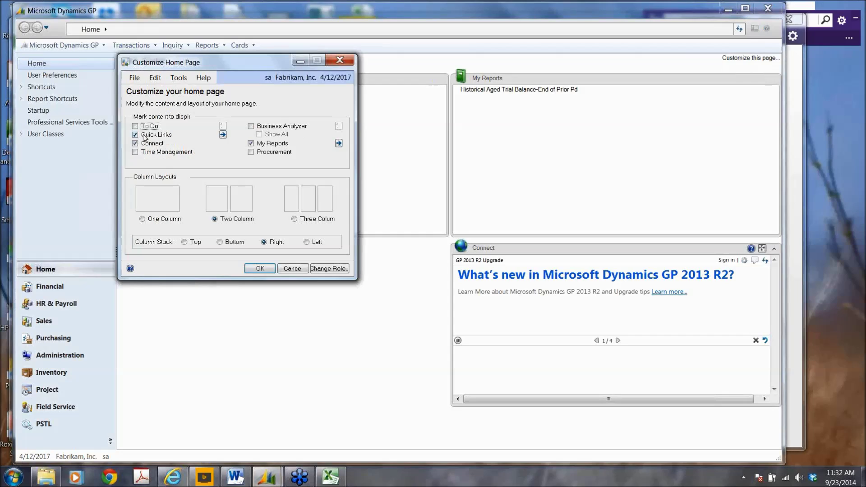
{"action": "left_click", "coordinate": [135, 126]}
{"action": "left_click", "coordinate": [192, 244]}
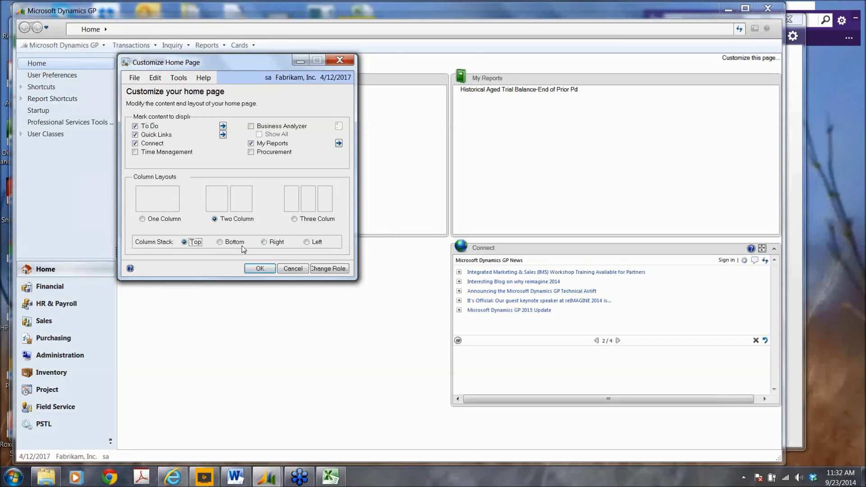
{"action": "left_click", "coordinate": [261, 268]}
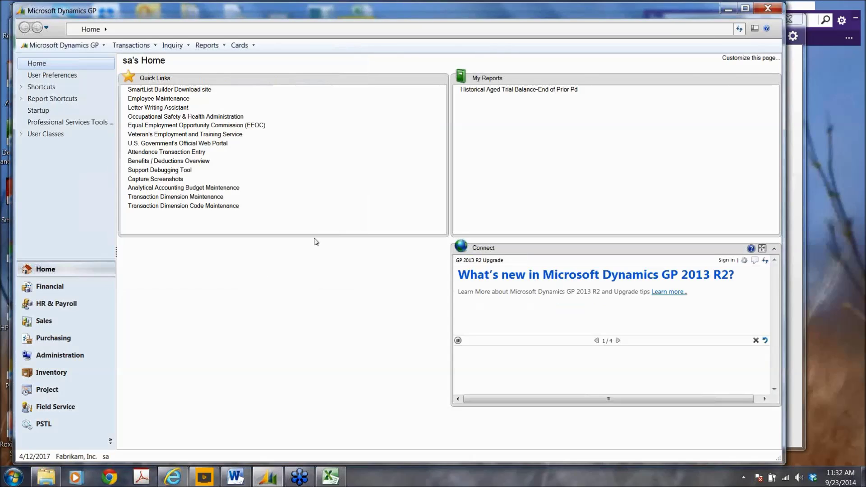
- Try to add the To Do content with its details set to Microsoft Dynamics GP reminders and tasks
{"action": "left_click", "coordinate": [751, 58]}
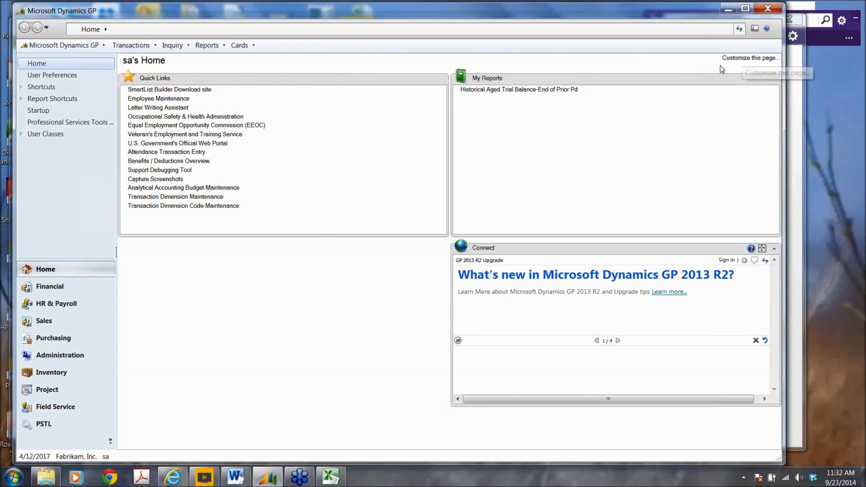
{"action": "left_click", "coordinate": [135, 126]}
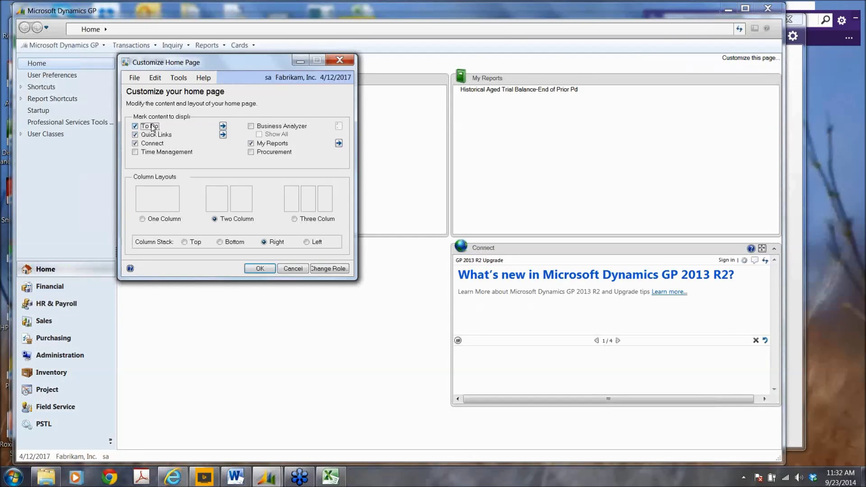
{"action": "left_click", "coordinate": [222, 127]}
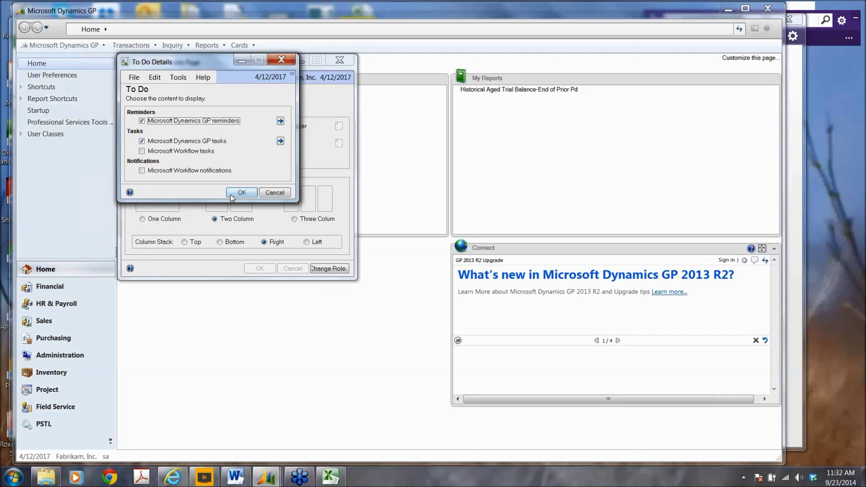
{"action": "left_click", "coordinate": [242, 193]}
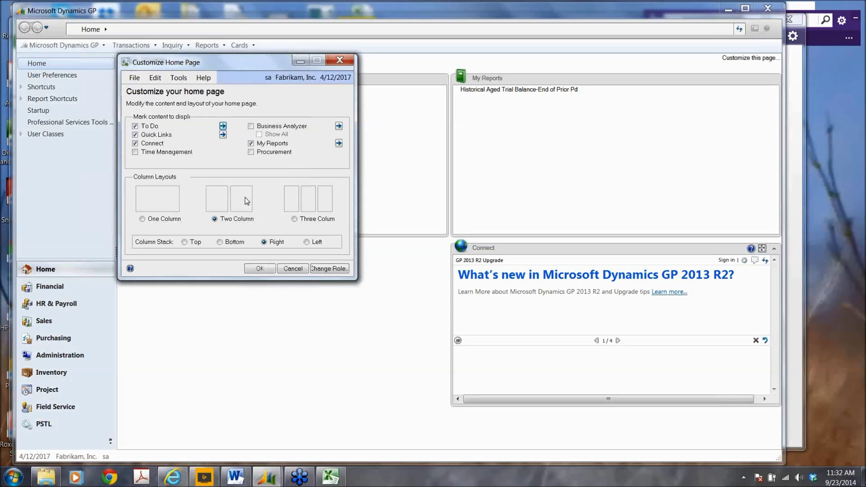
{"action": "left_click", "coordinate": [259, 269]}
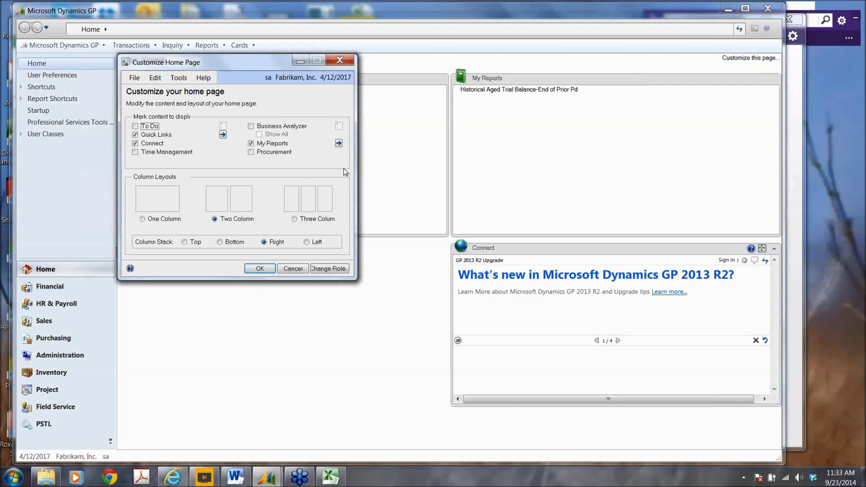
- Change the home page role and accept the role's default content to bring back the To Do section
{"action": "left_click", "coordinate": [329, 269]}
{"action": "key", "text": "Return"}
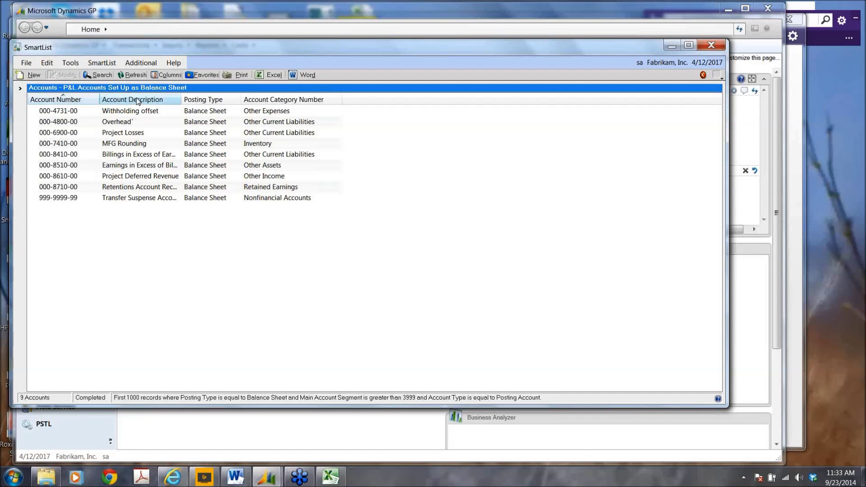
- View the go-to destinations for the P&L Accounts Set Up as Balance Sheet list, including History Detail Inquiry
{"action": "left_click", "coordinate": [717, 75]}
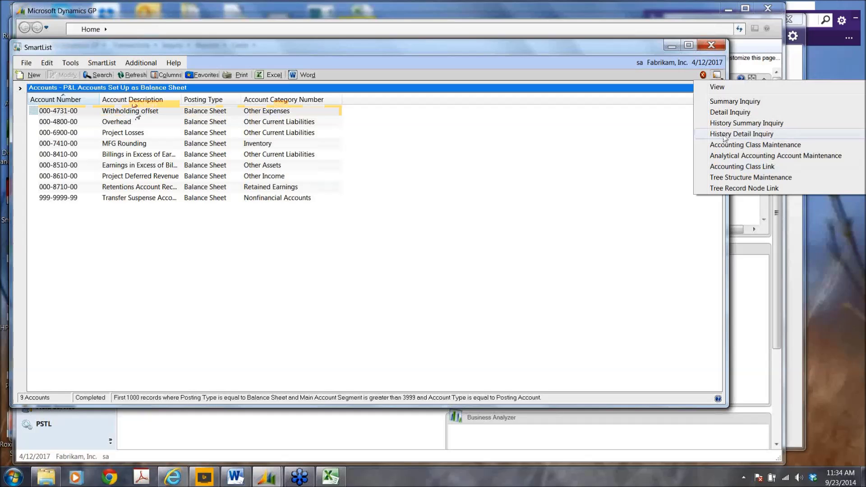
{"action": "left_click", "coordinate": [725, 135]}
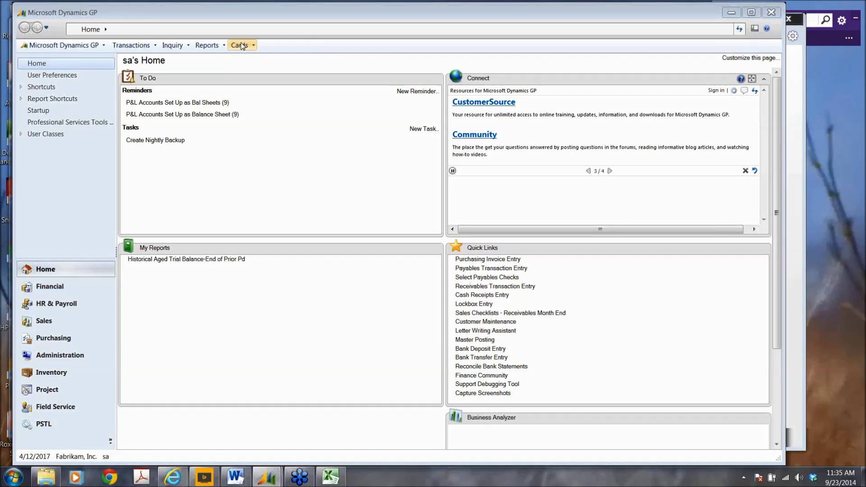
- Open Checkbook Maintenance to view its two user-defined fields, and close the window
{"action": "left_click", "coordinate": [218, 244]}
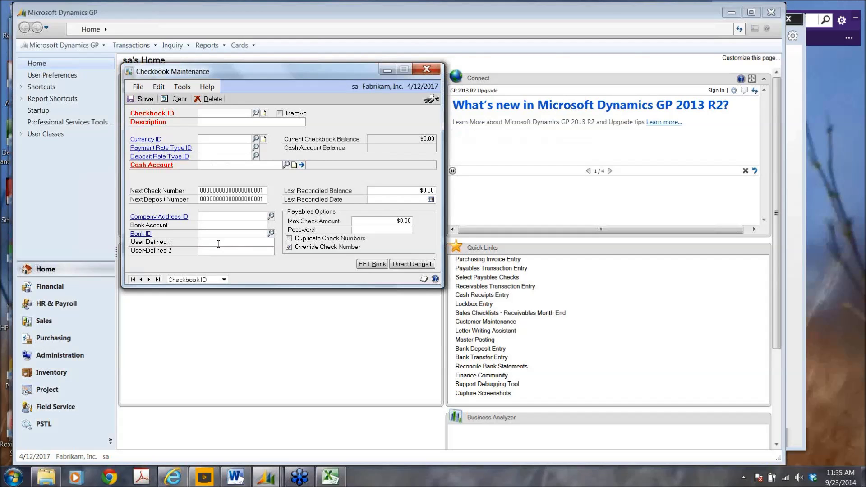
{"action": "left_click", "coordinate": [426, 70]}
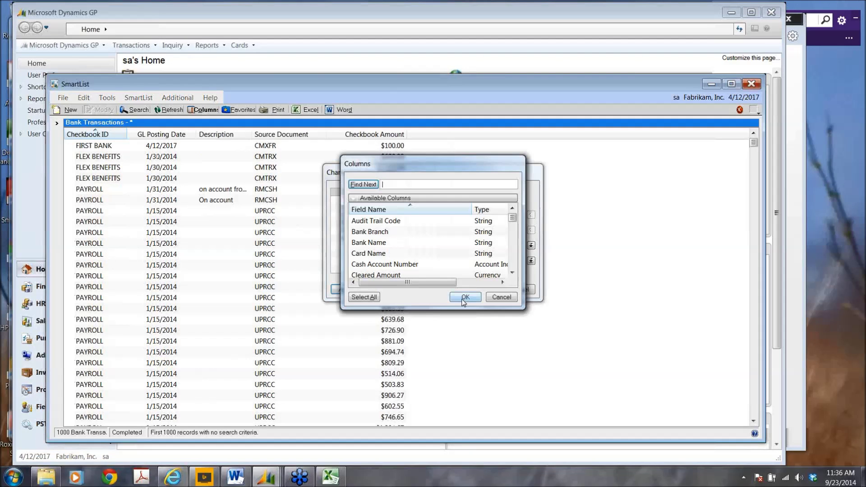
- Add the User-Defined 1 column to the Bank Transactions SmartList and apply the column change
{"action": "left_click", "coordinate": [463, 298]}
{"action": "left_click", "coordinate": [483, 290]}
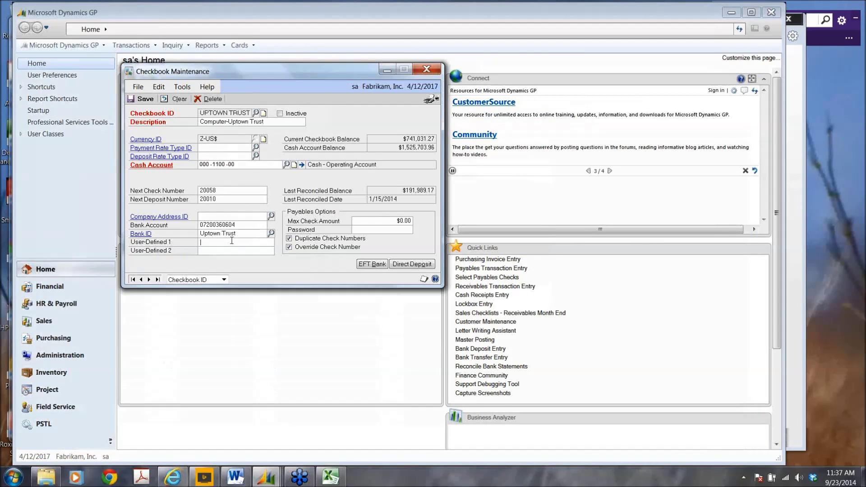
- Set User-Defined 1 of the UPTOWN TRUST checkbook to "Uptown Trust UD1", save the record and close Checkbook Maintenance
{"action": "type", "text": "Uptown Trust UD1"}
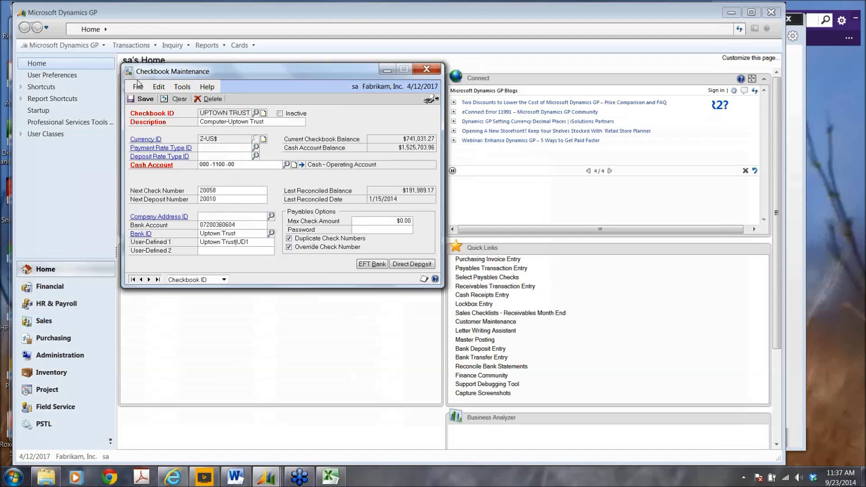
{"action": "key", "text": "ctrl+s"}
{"action": "left_click", "coordinate": [427, 70]}
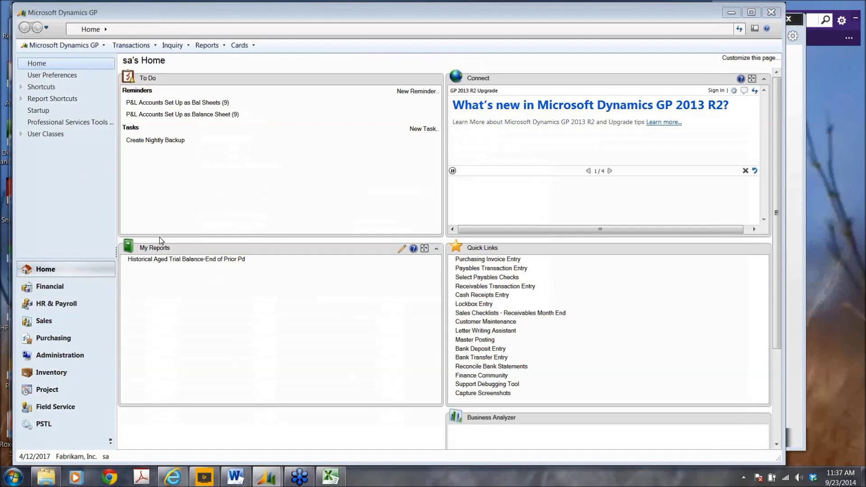
- Reopen SmartList, refresh the Bank Transactions - With User Defined list and examine its User-Defined 1 column
{"action": "left_click", "coordinate": [63, 45]}
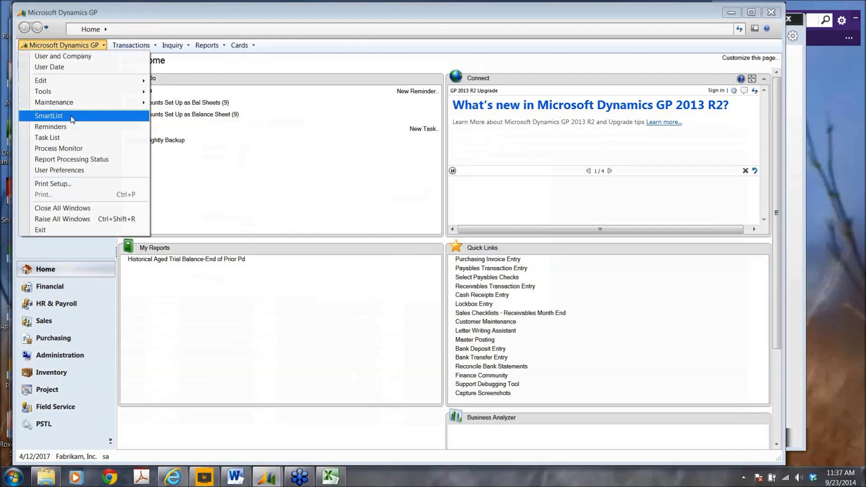
{"action": "left_click", "coordinate": [72, 119]}
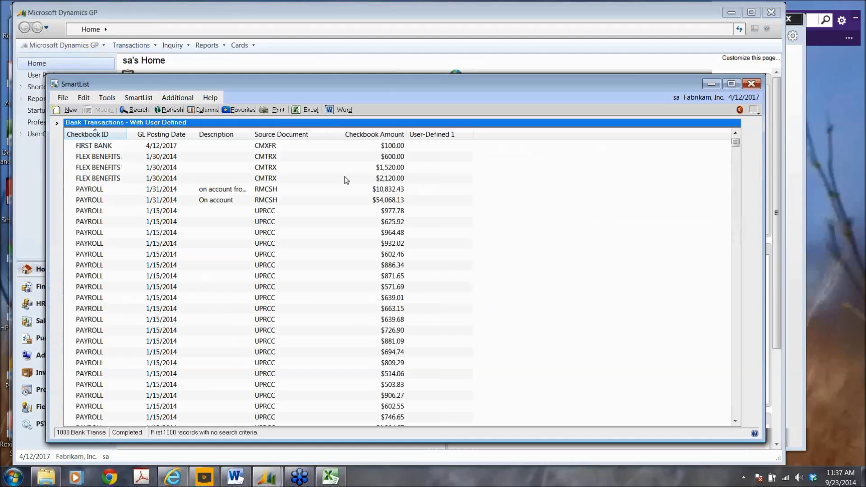
{"action": "left_click", "coordinate": [169, 110]}
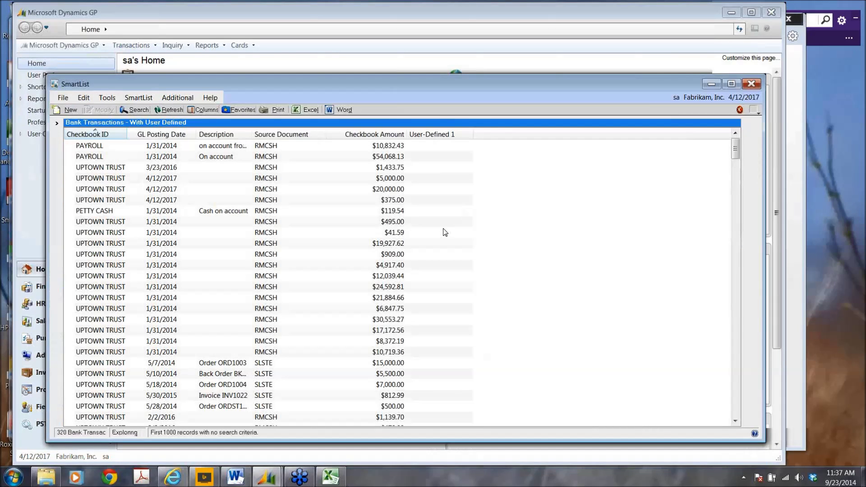
{"action": "left_click", "coordinate": [369, 287]}
{"action": "scroll", "coordinate": [369, 298], "scroll_direction": "down", "scroll_amount": 4}
{"action": "scroll", "coordinate": [368, 296], "scroll_direction": "down", "scroll_amount": 10}
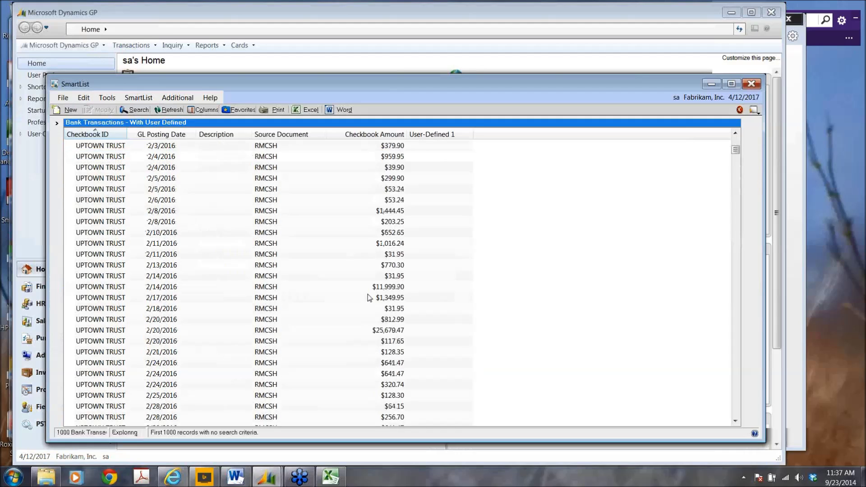
{"action": "scroll", "coordinate": [367, 291], "scroll_direction": "up", "scroll_amount": 6}
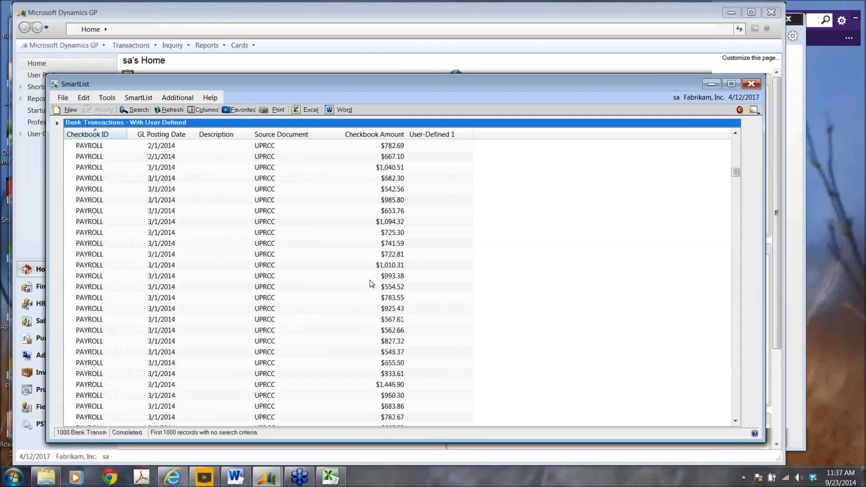
{"action": "scroll", "coordinate": [363, 283], "scroll_direction": "up", "scroll_amount": 8}
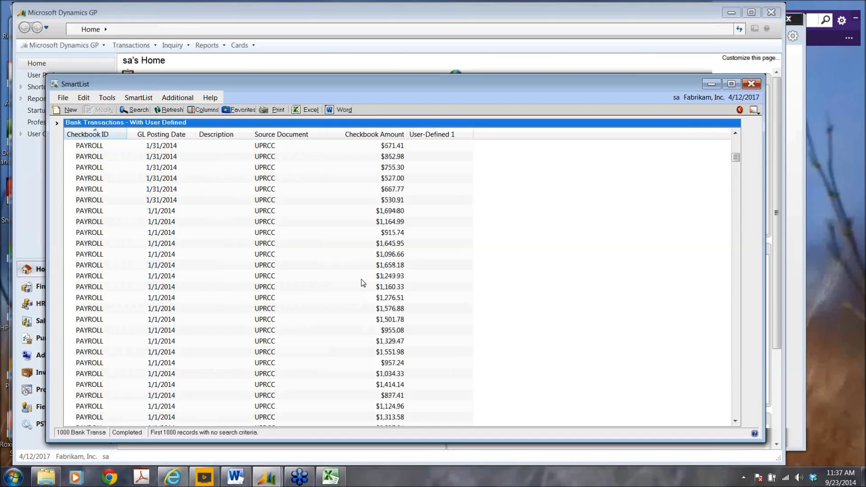
{"action": "scroll", "coordinate": [363, 283], "scroll_direction": "up", "scroll_amount": 4}
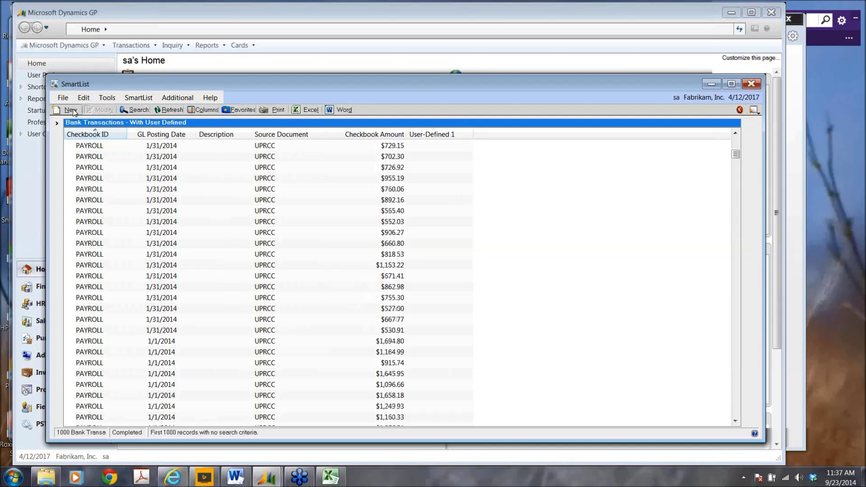
- Search the bank transactions for records whose Checkbook ID contains UPTOWN
{"action": "left_click", "coordinate": [72, 110]}
{"action": "left_click", "coordinate": [294, 111]}
{"action": "type", "text": "UPTOWN;"}
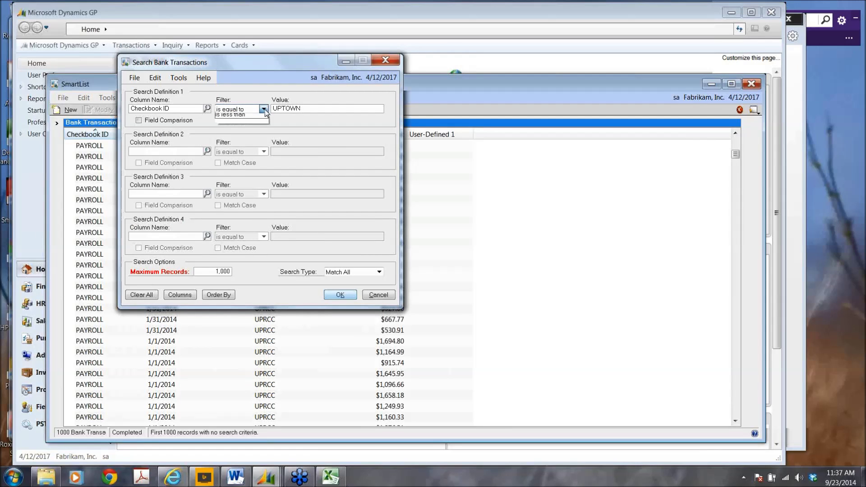
{"action": "left_click", "coordinate": [264, 110]}
{"action": "left_click", "coordinate": [234, 117]}
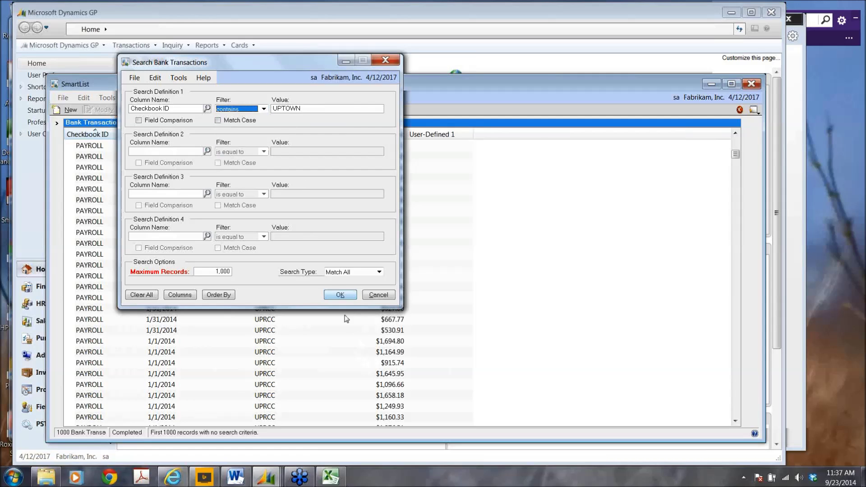
{"action": "left_click", "coordinate": [339, 296]}
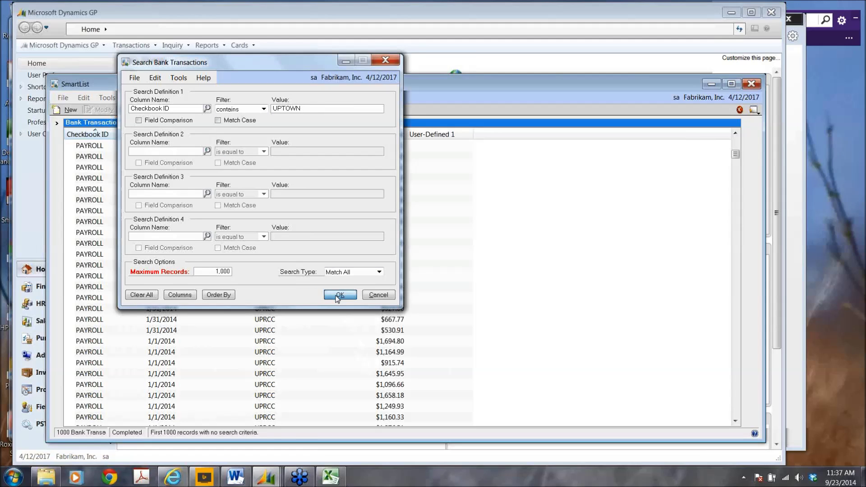
{"action": "left_click", "coordinate": [339, 295]}
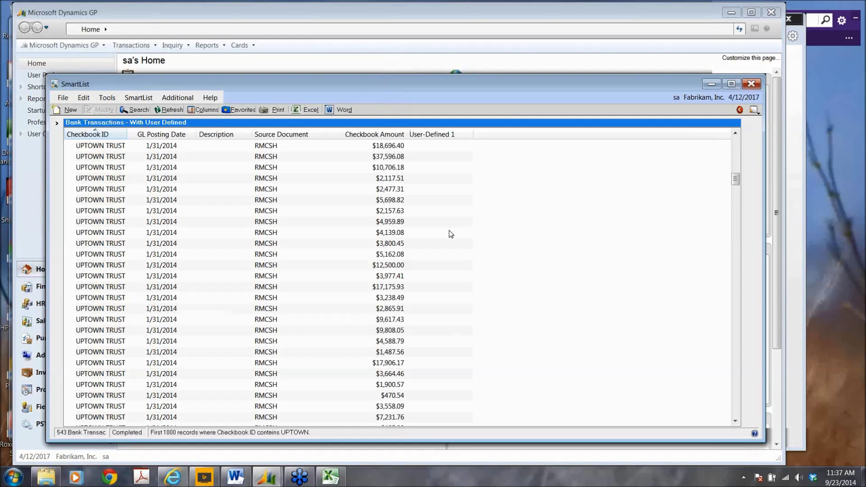
- Inspect the details of an UPTOWN TRUST cash receipt, close the inquiry and check more rows for User-Defined 1 values
{"action": "scroll", "coordinate": [449, 234], "scroll_direction": "down", "scroll_amount": 10}
{"action": "double_click", "coordinate": [449, 234]}
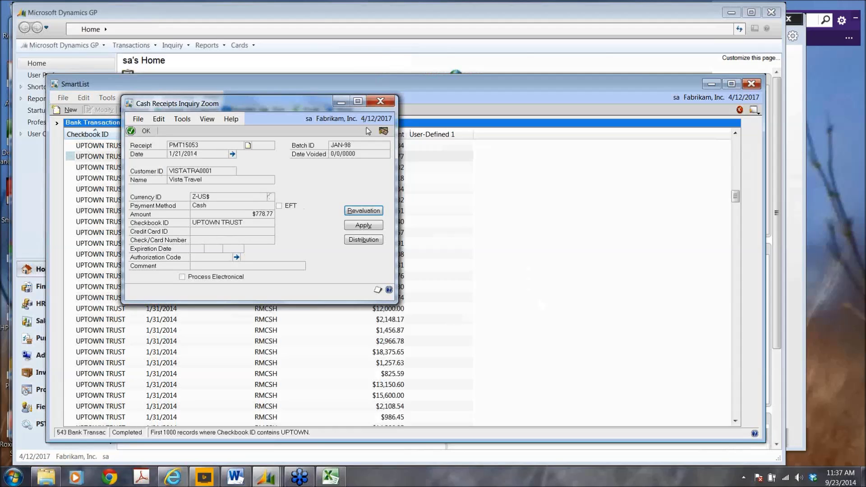
{"action": "left_click", "coordinate": [379, 102]}
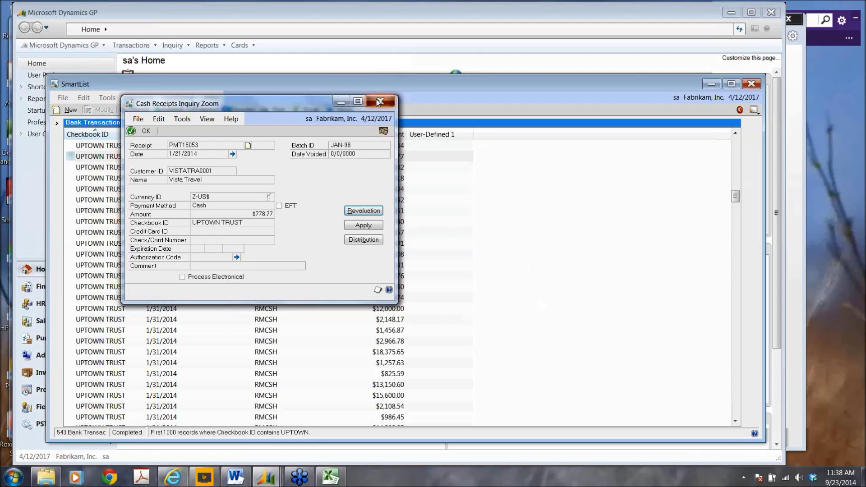
{"action": "scroll", "coordinate": [390, 209], "scroll_direction": "down", "scroll_amount": 1}
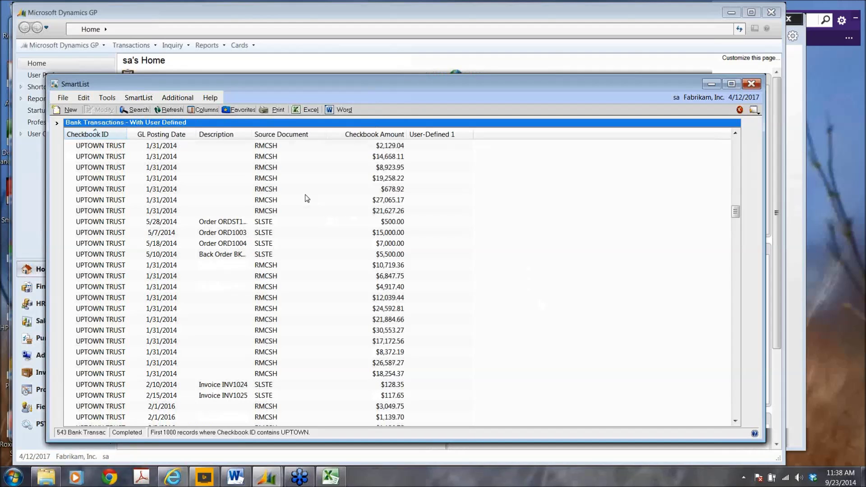
- Start a new SmartList Designer list from With User Defined, adding both CM User Defined fields from the Financial series' CM Checkbook Master table
{"action": "left_click", "coordinate": [63, 112]}
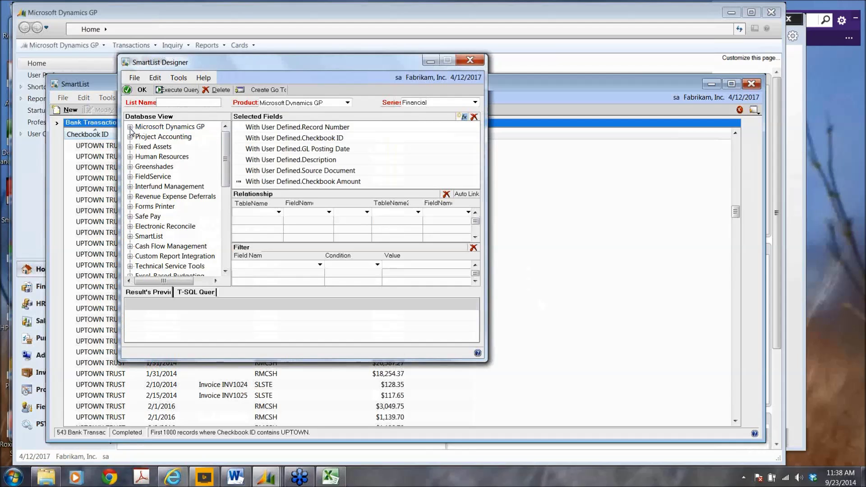
{"action": "left_click", "coordinate": [130, 127]}
{"action": "left_click", "coordinate": [138, 137]}
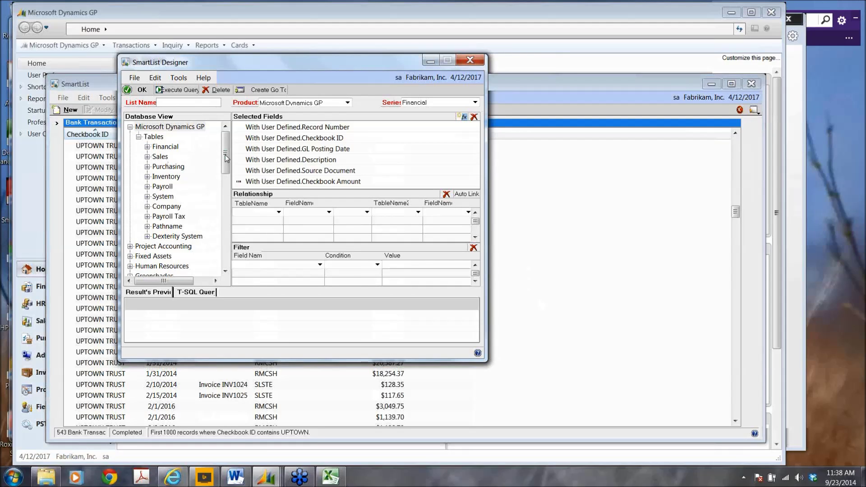
{"action": "left_click", "coordinate": [147, 147]}
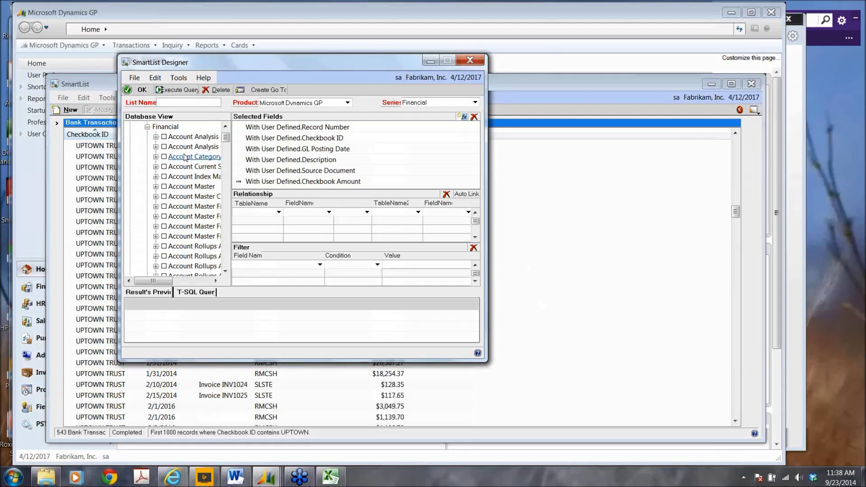
{"action": "left_click_drag", "start_coordinate": [225, 137], "coordinate": [227, 158]}
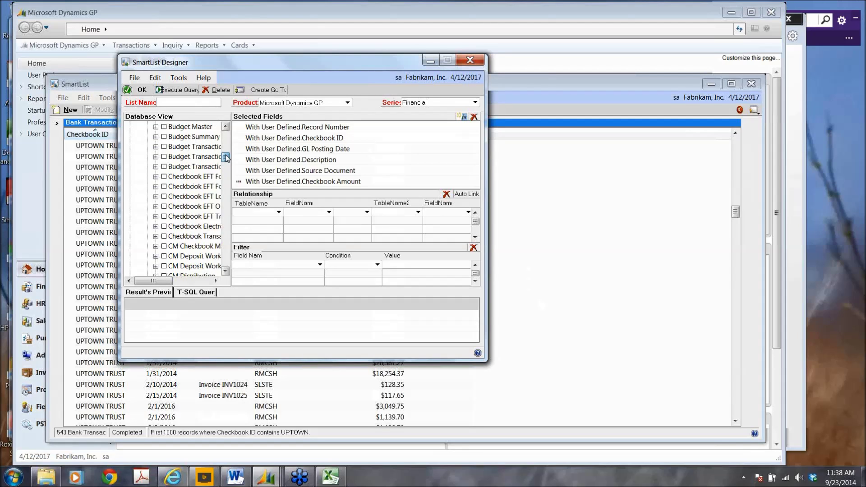
{"action": "left_click", "coordinate": [156, 247]}
{"action": "left_click_drag", "start_coordinate": [228, 168], "coordinate": [231, 178]}
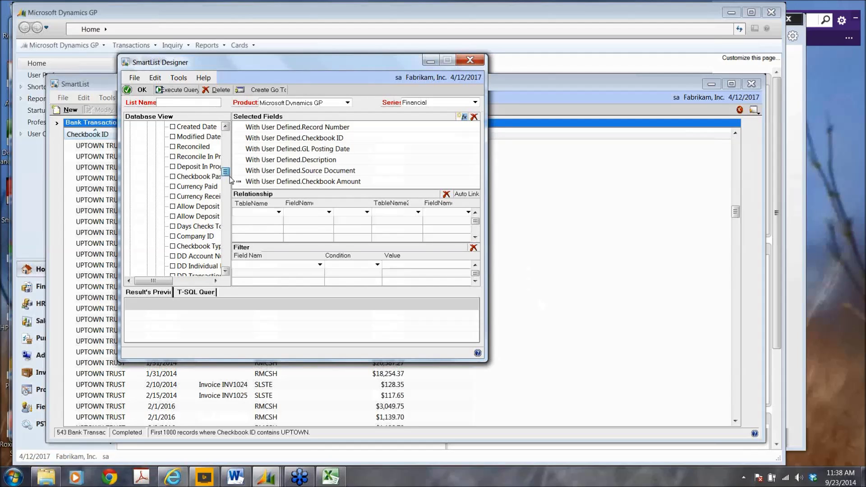
{"action": "left_click_drag", "start_coordinate": [231, 181], "coordinate": [179, 151]}
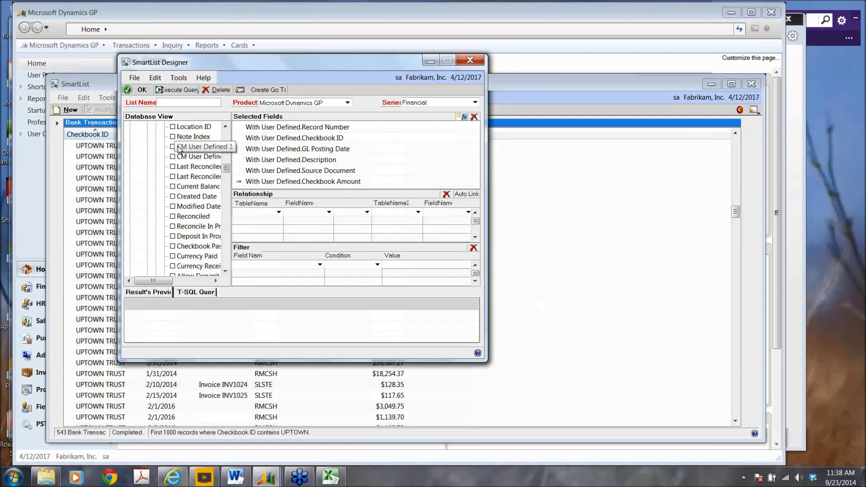
{"action": "left_click", "coordinate": [173, 147]}
{"action": "left_click", "coordinate": [174, 157]}
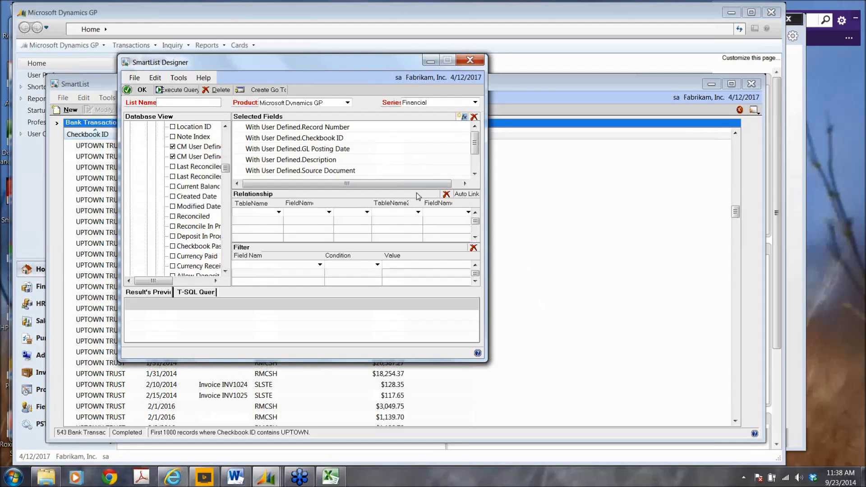
{"action": "left_click", "coordinate": [279, 212]}
{"action": "left_click", "coordinate": [279, 219]}
{"action": "left_click", "coordinate": [330, 212]}
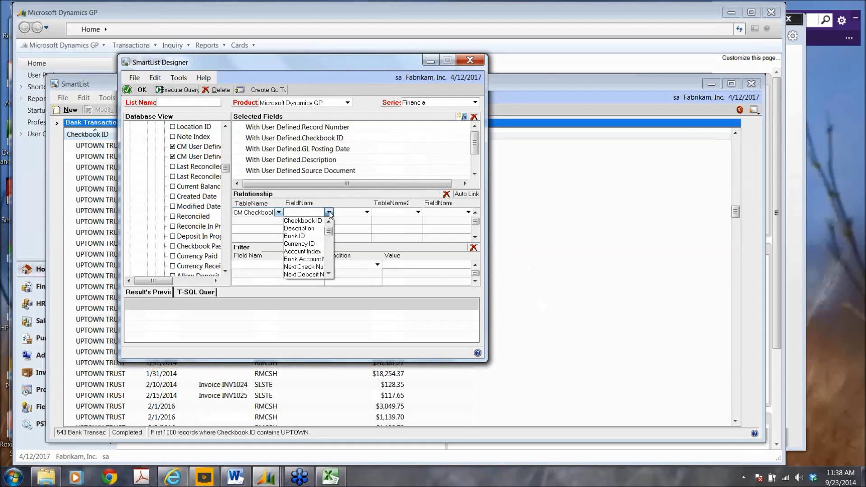
{"action": "left_click", "coordinate": [278, 212]}
- Define the relationship as a Left Join from With User Defined's Checkbook ID to CM Checkbook Master's Checkbook ID
{"action": "left_click", "coordinate": [278, 212]}
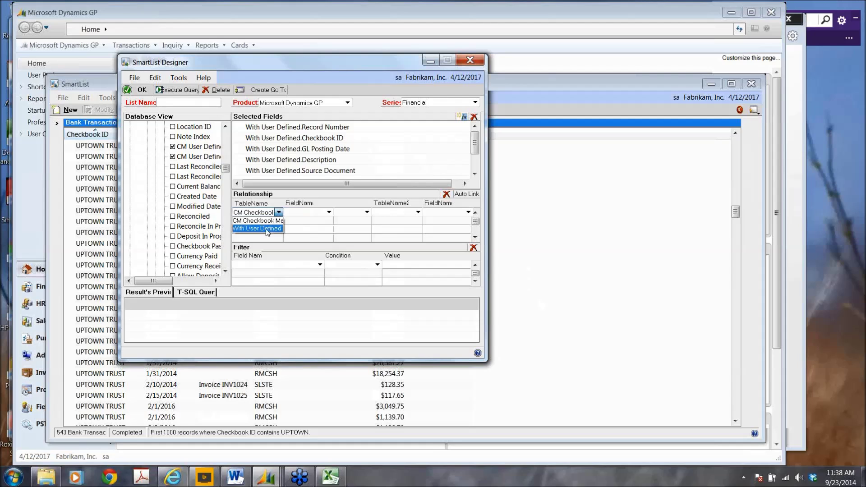
{"action": "left_click", "coordinate": [266, 229]}
{"action": "left_click", "coordinate": [328, 212]}
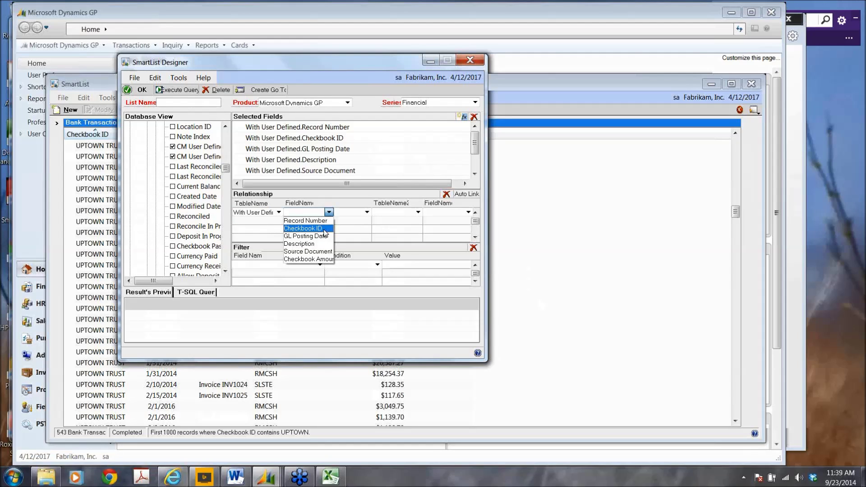
{"action": "left_click", "coordinate": [325, 229]}
{"action": "left_click", "coordinate": [368, 213]}
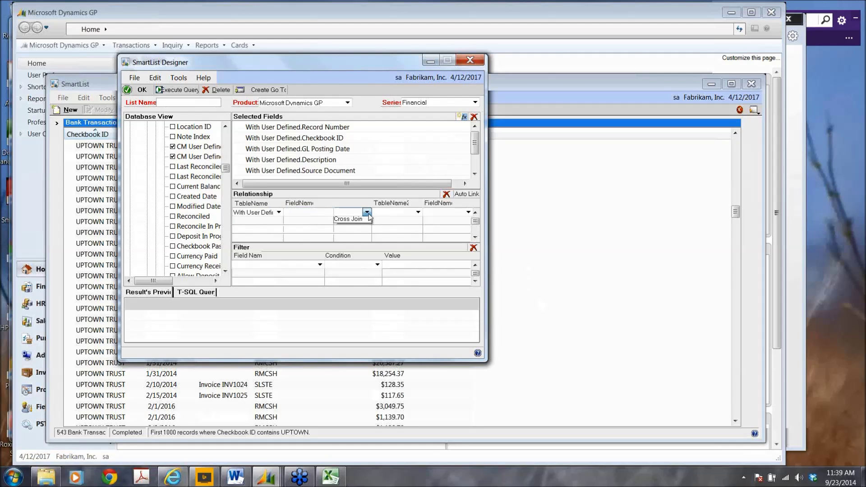
{"action": "left_click", "coordinate": [363, 222]}
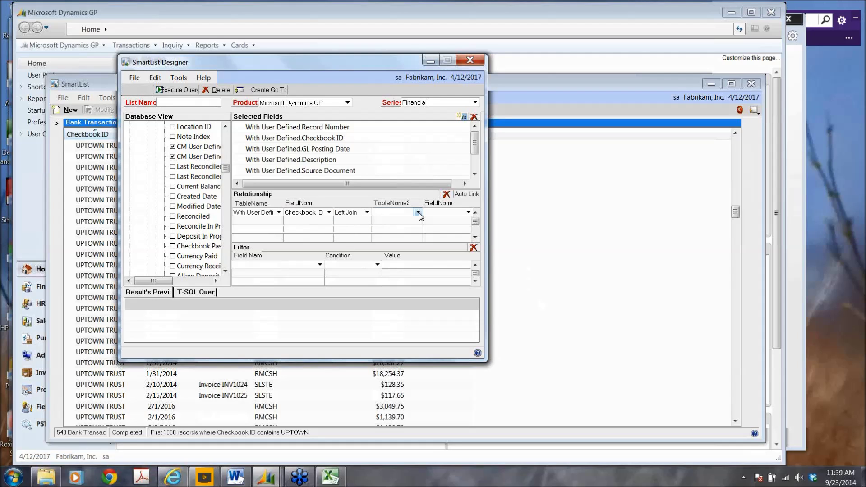
{"action": "left_click", "coordinate": [419, 213]}
{"action": "left_click", "coordinate": [398, 221]}
{"action": "left_click", "coordinate": [467, 213]}
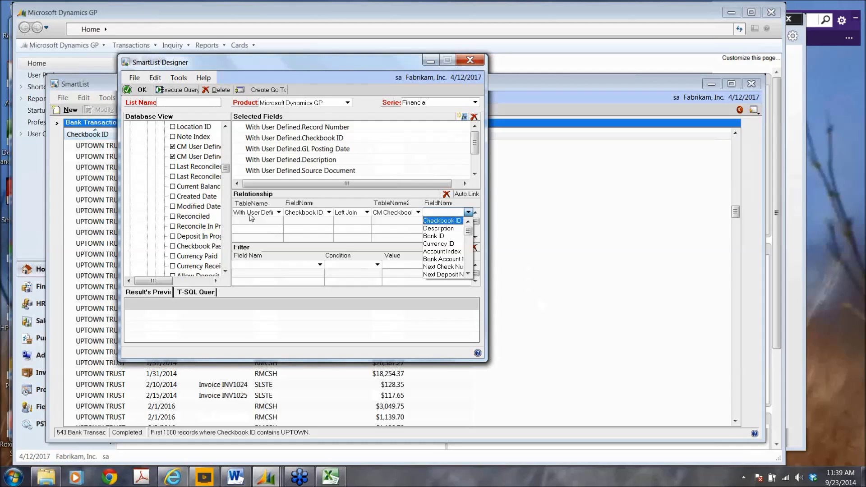
{"action": "left_click", "coordinate": [456, 222]}
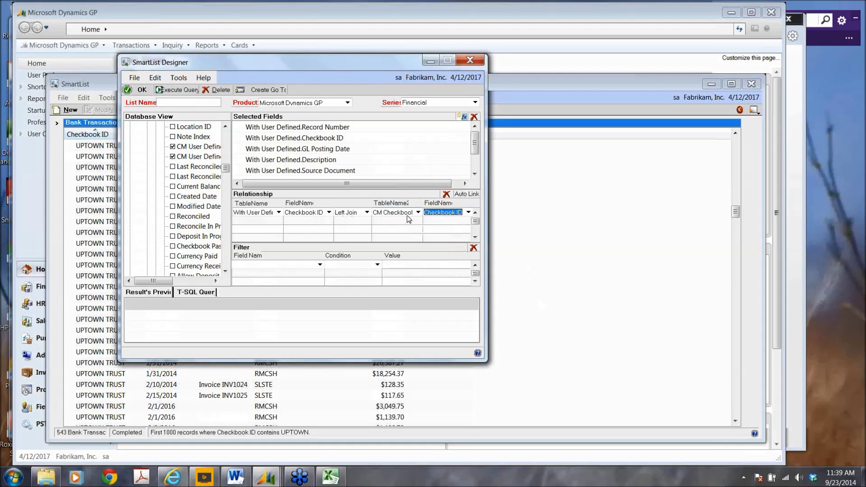
- Name the new list "CM Trx with Ckbooks" and save it
{"action": "left_click", "coordinate": [178, 100]}
{"action": "type", "text": "CM Trx with Ckbooks"}
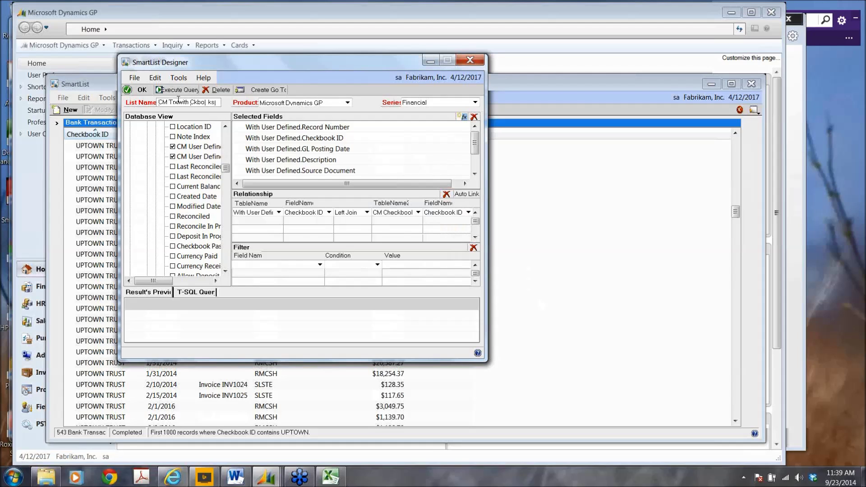
{"action": "left_click", "coordinate": [136, 89]}
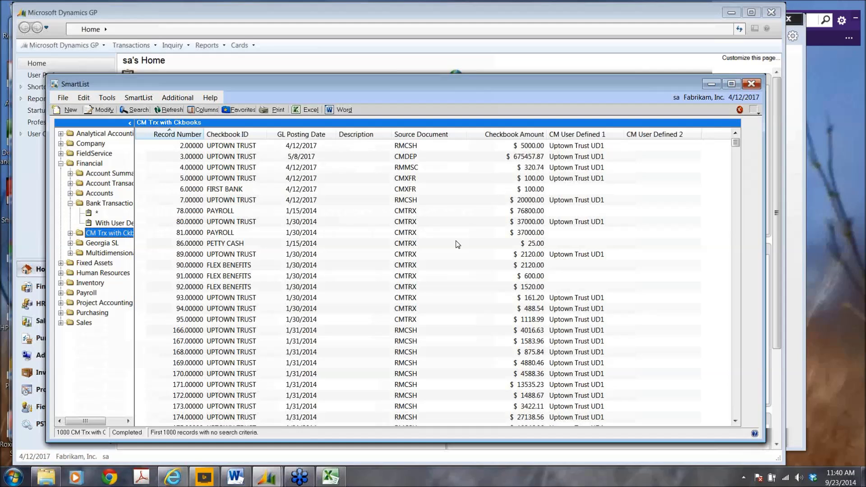
- Open the default Employees list in the Payroll series and browse its available columns without adding any
{"action": "left_click", "coordinate": [60, 293]}
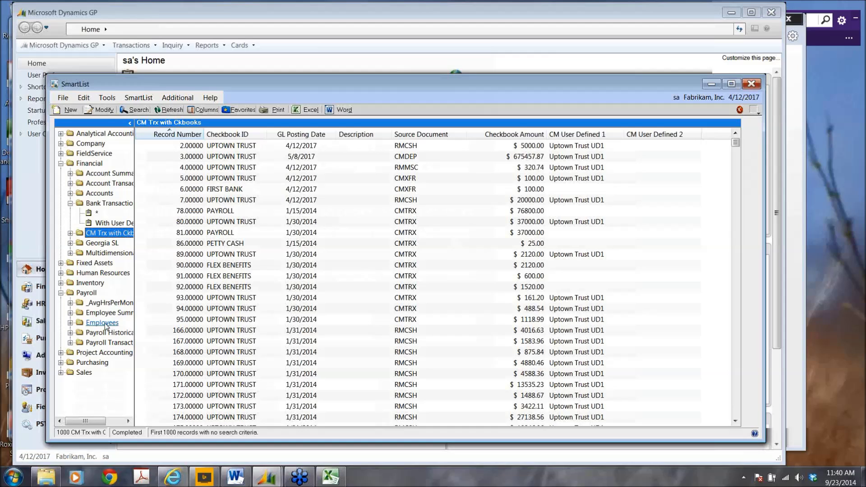
{"action": "left_click", "coordinate": [71, 323]}
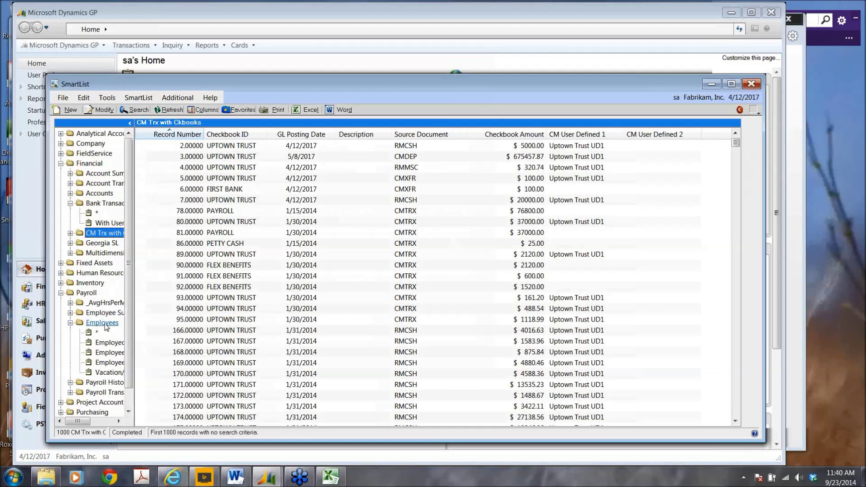
{"action": "left_click", "coordinate": [92, 334]}
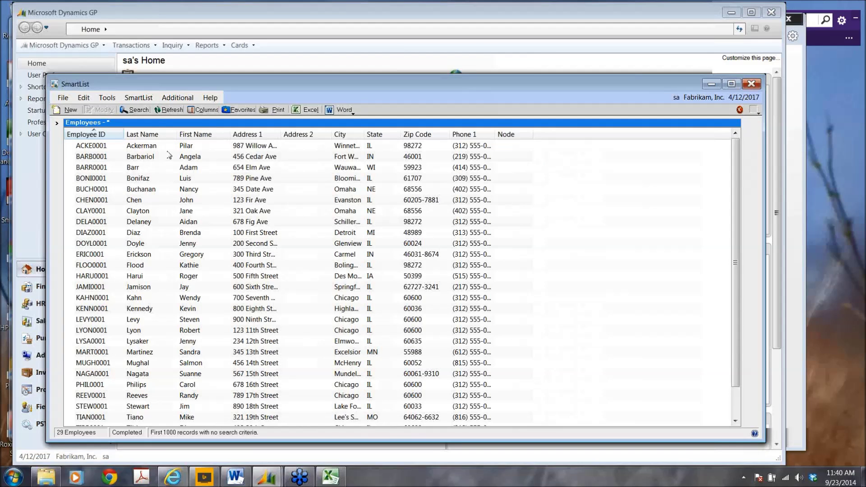
{"action": "left_click", "coordinate": [202, 110]}
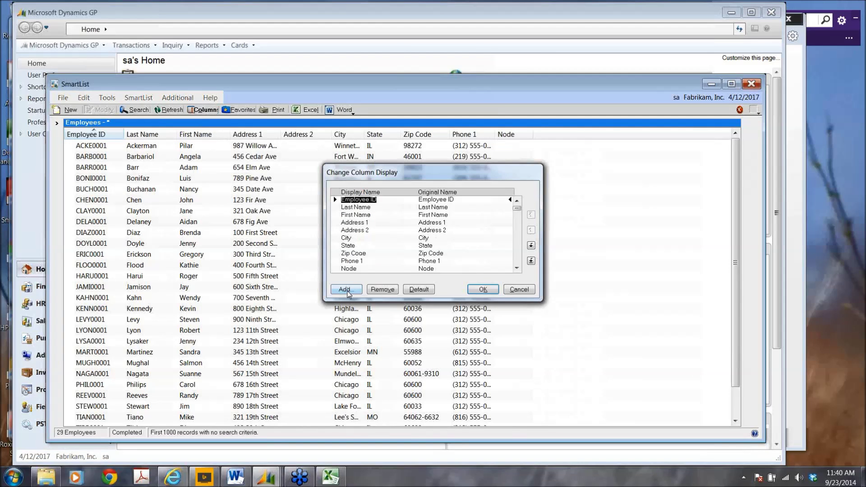
{"action": "left_click", "coordinate": [348, 292]}
{"action": "scroll", "coordinate": [409, 251], "scroll_direction": "down", "scroll_amount": 10}
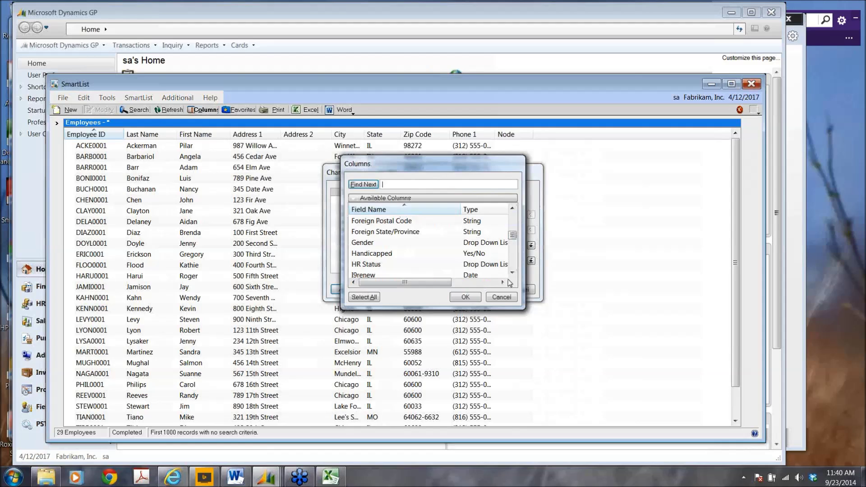
{"action": "left_click", "coordinate": [501, 297]}
{"action": "left_click", "coordinate": [465, 288]}
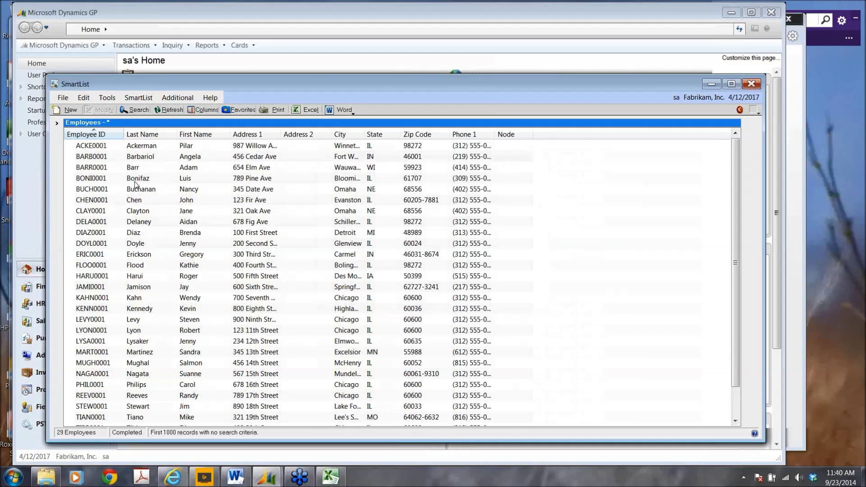
- View the Employees favorite Vacation/Sick Time Available and the default Payroll Transactions list
{"action": "left_click", "coordinate": [58, 125]}
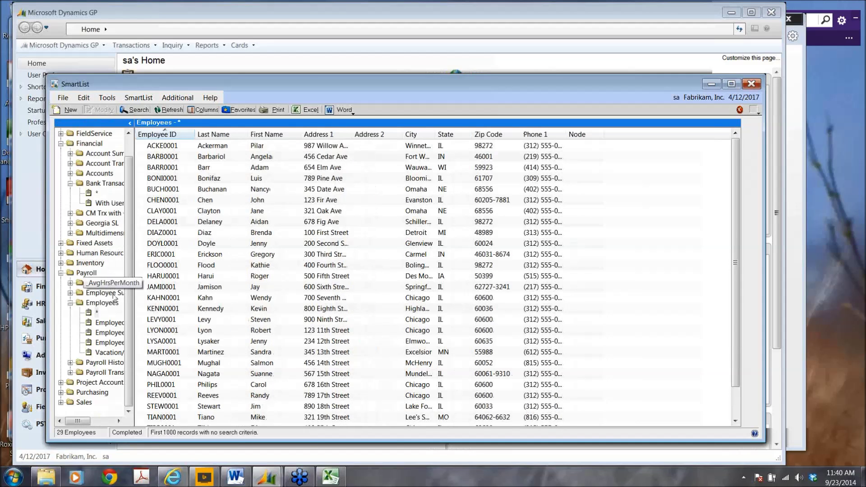
{"action": "left_click", "coordinate": [100, 352]}
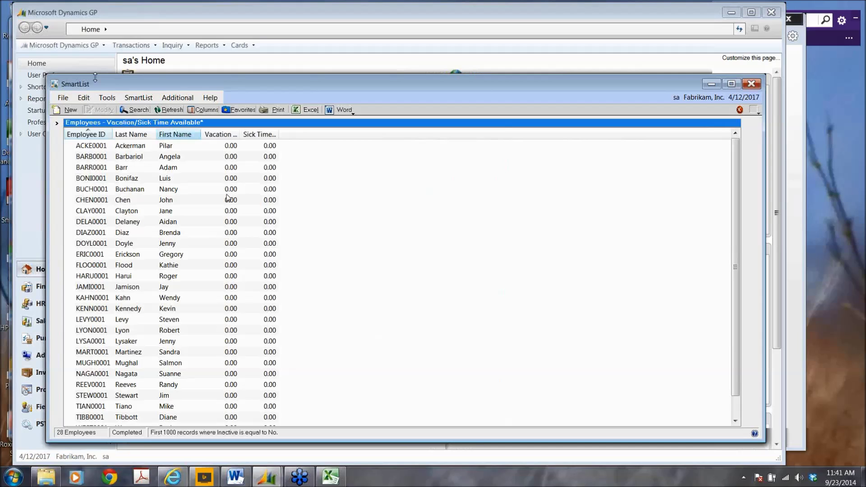
{"action": "left_click", "coordinate": [57, 125]}
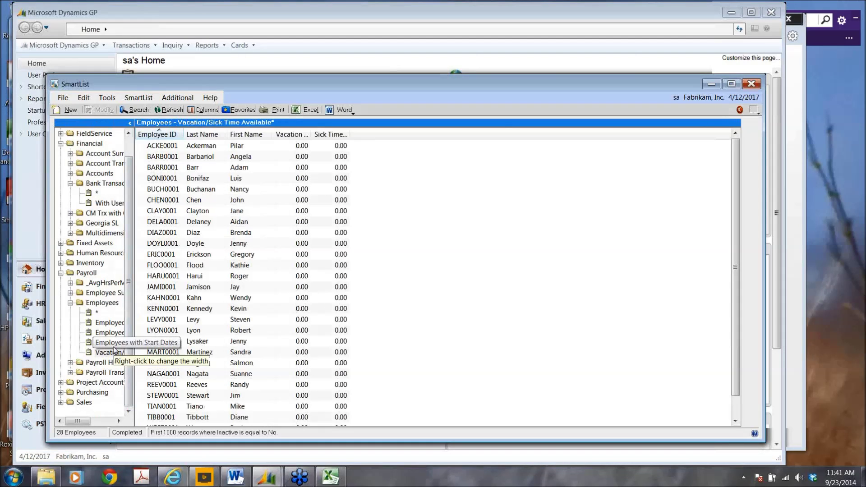
{"action": "double_click", "coordinate": [102, 302]}
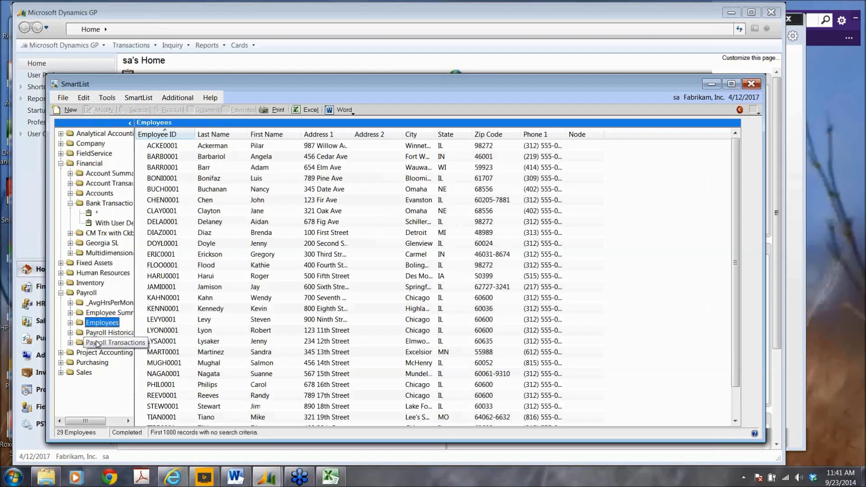
{"action": "left_click", "coordinate": [70, 343]}
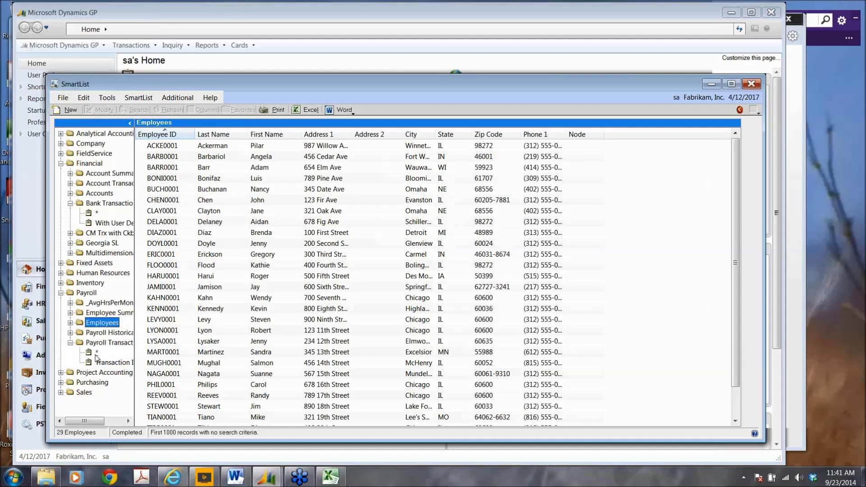
{"action": "left_click", "coordinate": [96, 353]}
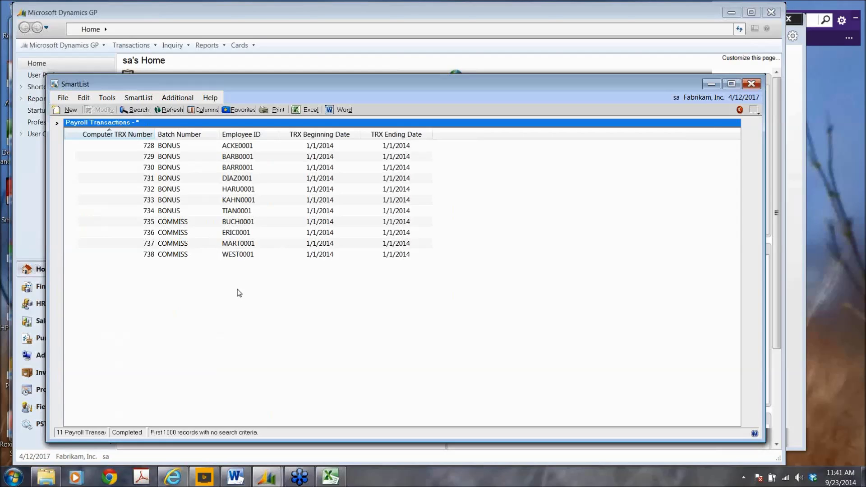
- Display the Payroll Historical Trx list and select a direct deposit record in it
{"action": "left_click", "coordinate": [56, 123]}
{"action": "left_click", "coordinate": [108, 333]}
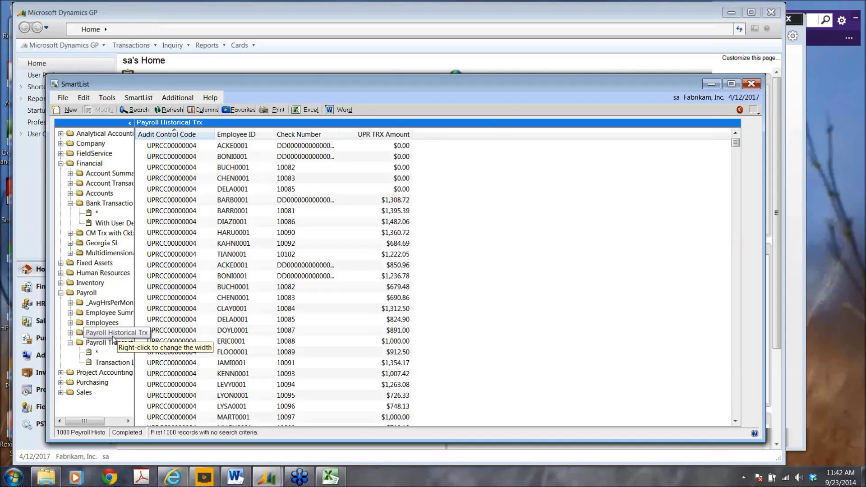
{"action": "left_click", "coordinate": [241, 200]}
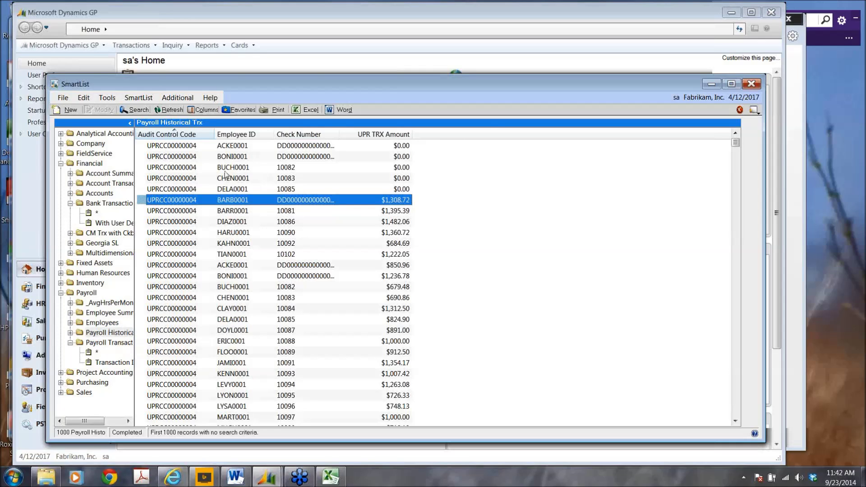
- Add the Primary Pay Record column to the Payroll Historical Trx list
{"action": "left_click", "coordinate": [203, 111]}
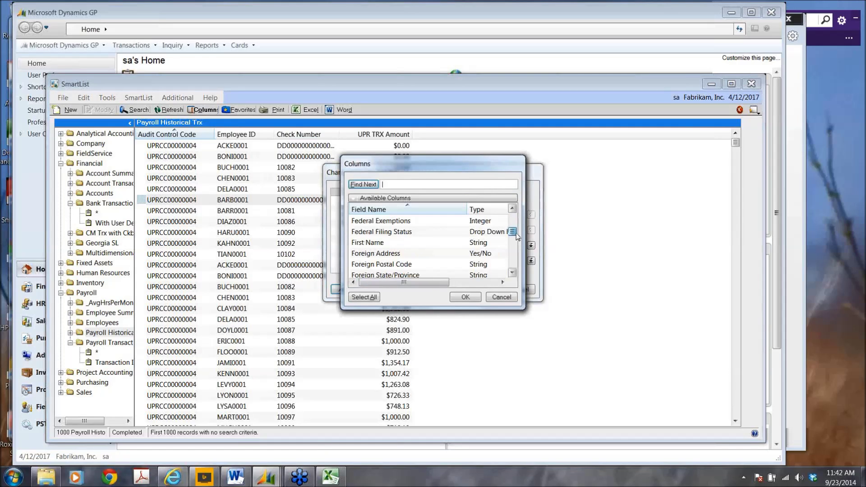
{"action": "left_click_drag", "start_coordinate": [516, 235], "coordinate": [521, 246]}
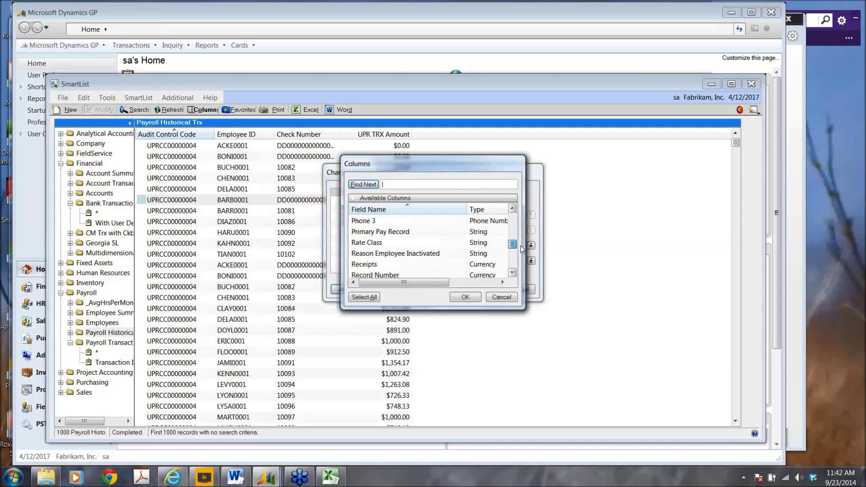
{"action": "double_click", "coordinate": [412, 233]}
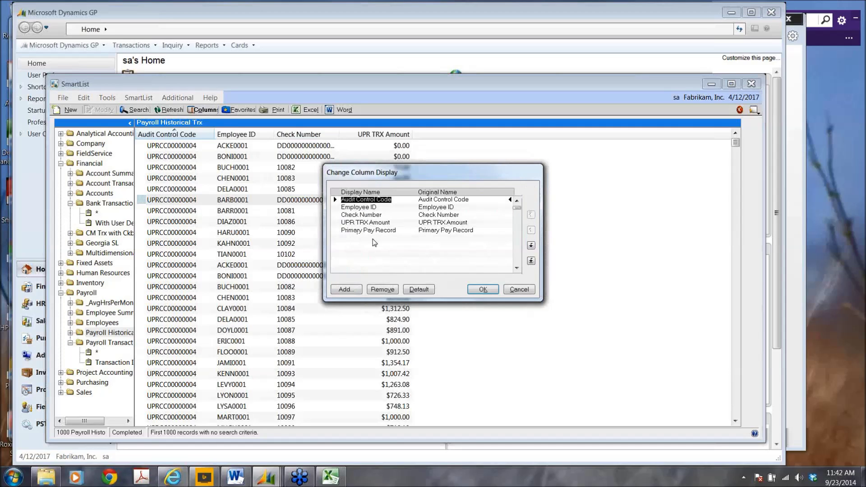
{"action": "left_click", "coordinate": [477, 290]}
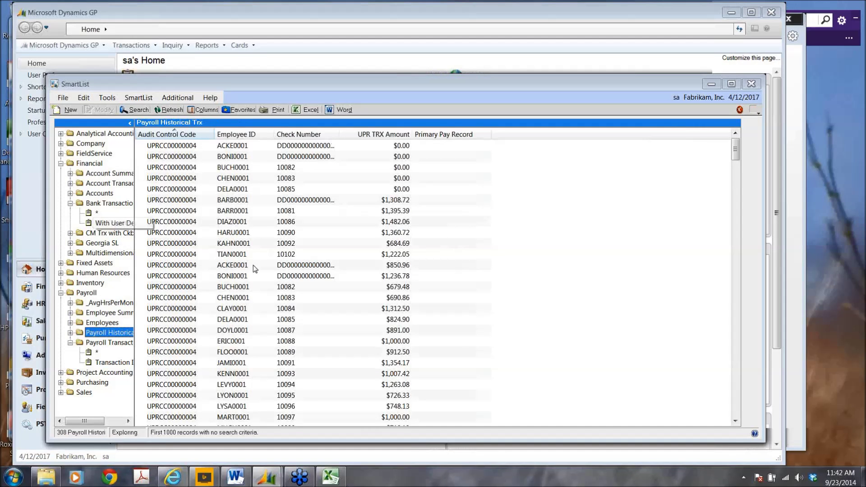
- Replace the Primary Pay Record column with Payroll Record Type, searching the available columns for "type", and check the listed rows
{"action": "left_click", "coordinate": [203, 110]}
{"action": "left_click", "coordinate": [356, 231]}
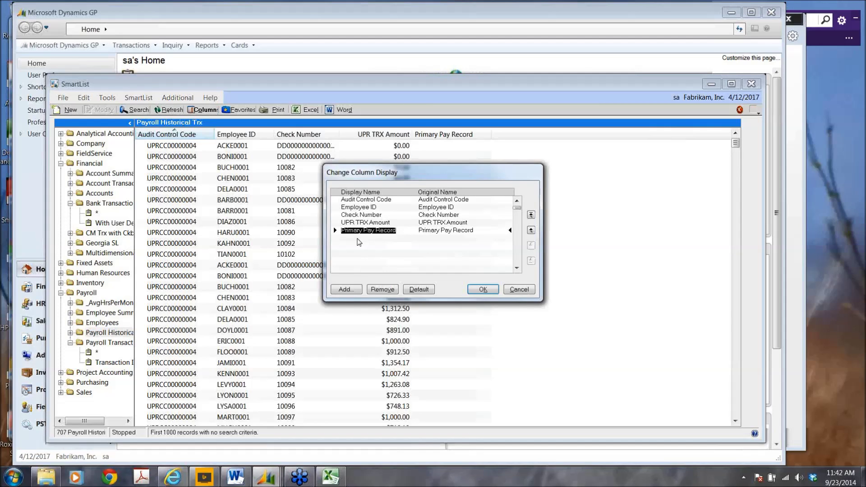
{"action": "left_click", "coordinate": [386, 291]}
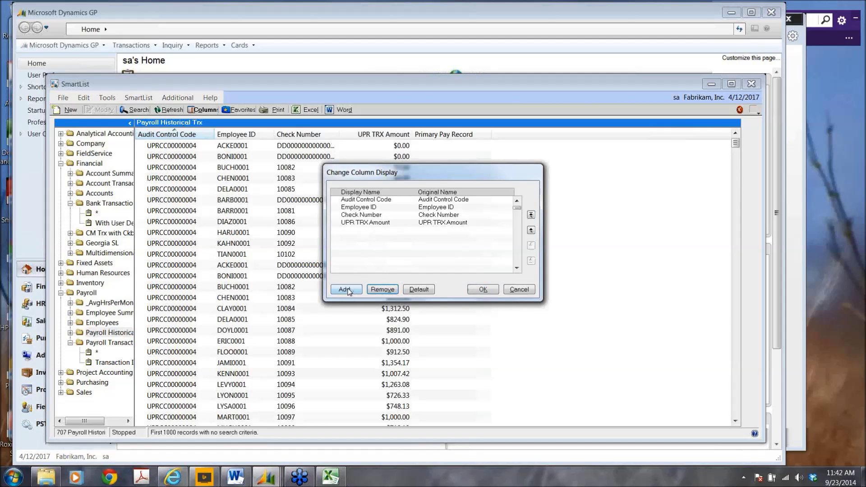
{"action": "left_click", "coordinate": [352, 291]}
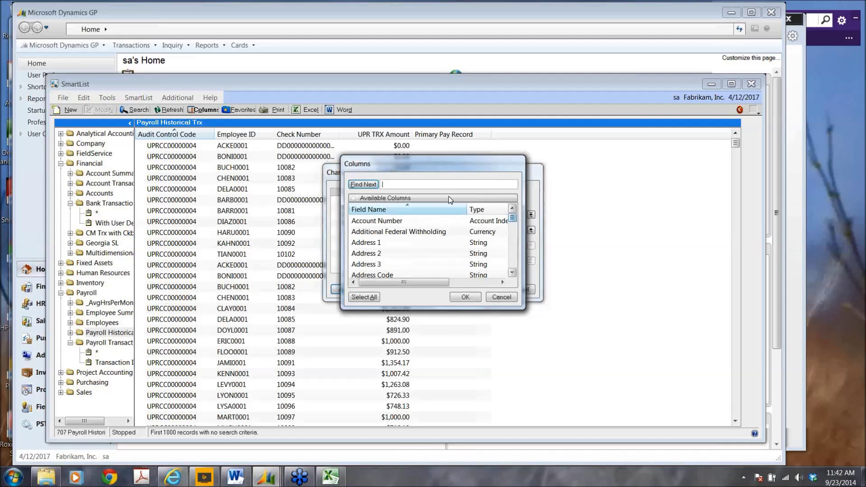
{"action": "left_click", "coordinate": [431, 181]}
{"action": "type", "text": "type"}
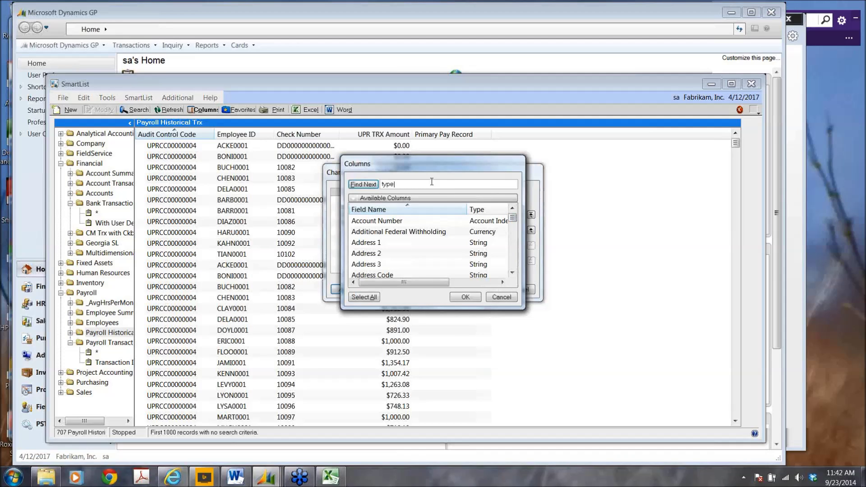
{"action": "left_click", "coordinate": [365, 187]}
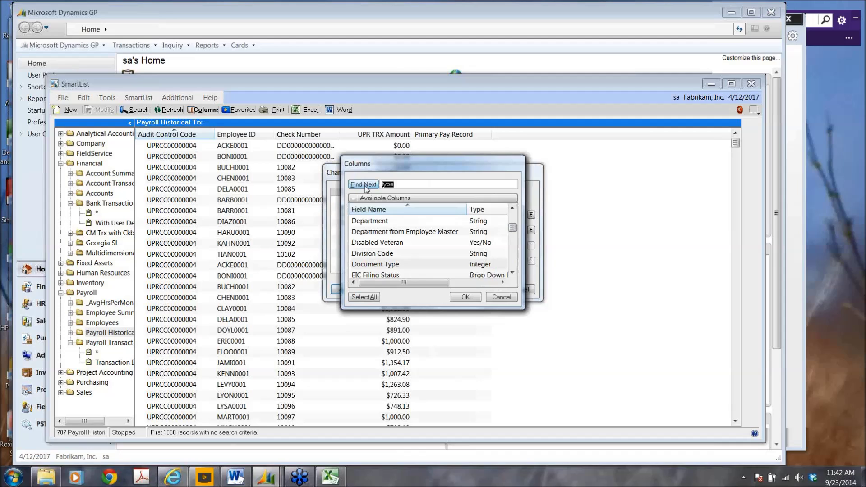
{"action": "left_click", "coordinate": [356, 188]}
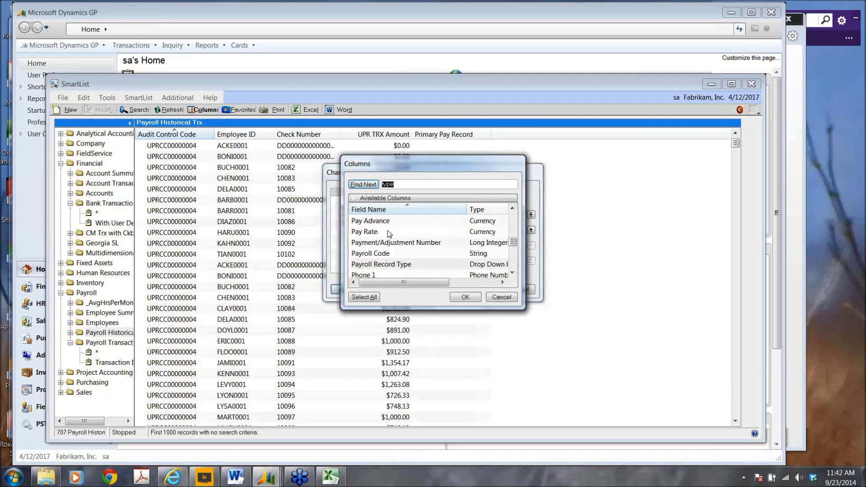
{"action": "left_click", "coordinate": [465, 298]}
{"action": "left_click", "coordinate": [479, 291]}
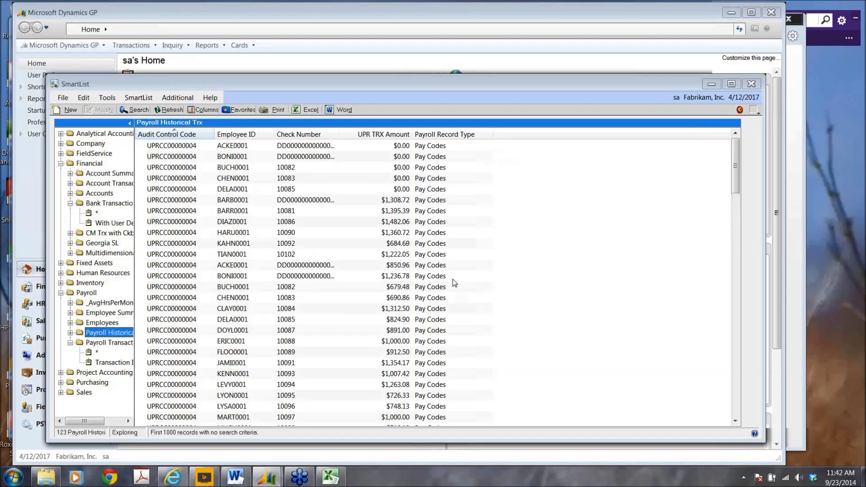
{"action": "left_click", "coordinate": [437, 148]}
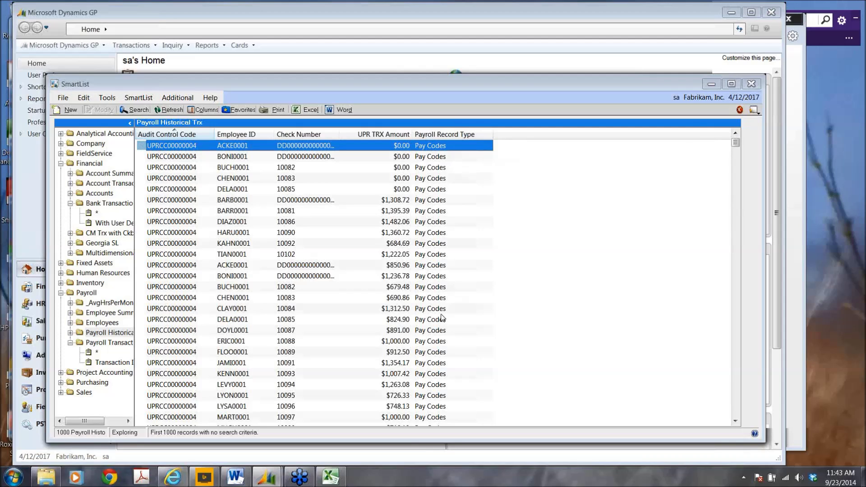
{"action": "scroll", "coordinate": [442, 318], "scroll_direction": "down", "scroll_amount": 1}
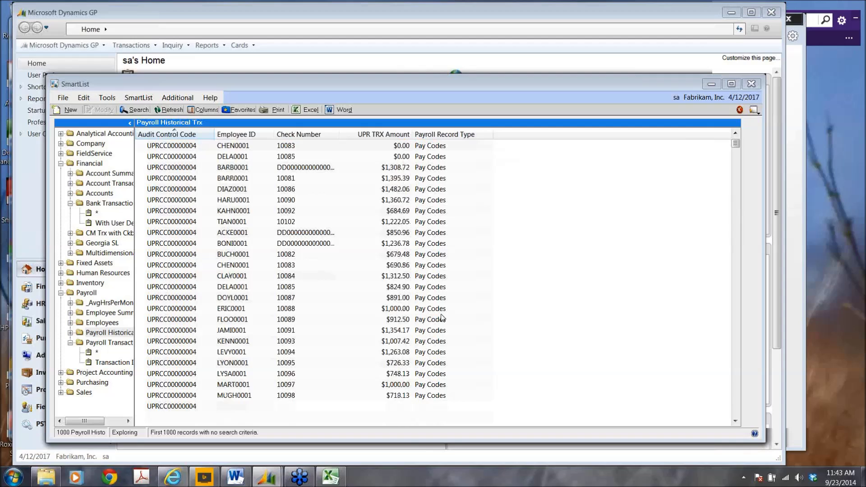
- Filter the Payroll Historical Trx list to records whose Payroll Record Type is equal to Pay Codes
{"action": "scroll", "coordinate": [442, 318], "scroll_direction": "down", "scroll_amount": 5}
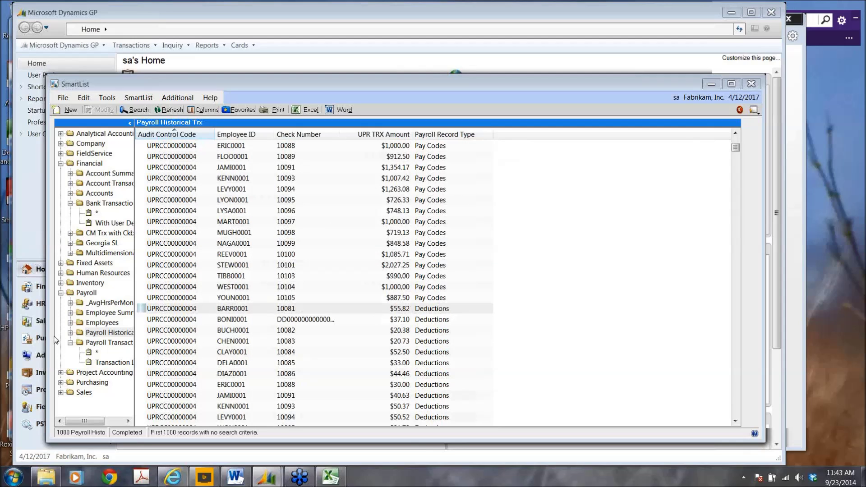
{"action": "left_click", "coordinate": [70, 333]}
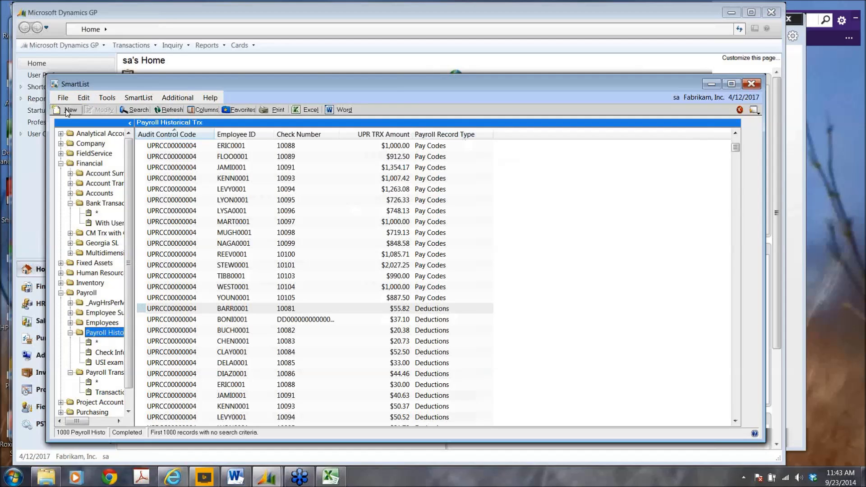
{"action": "left_click", "coordinate": [132, 113]}
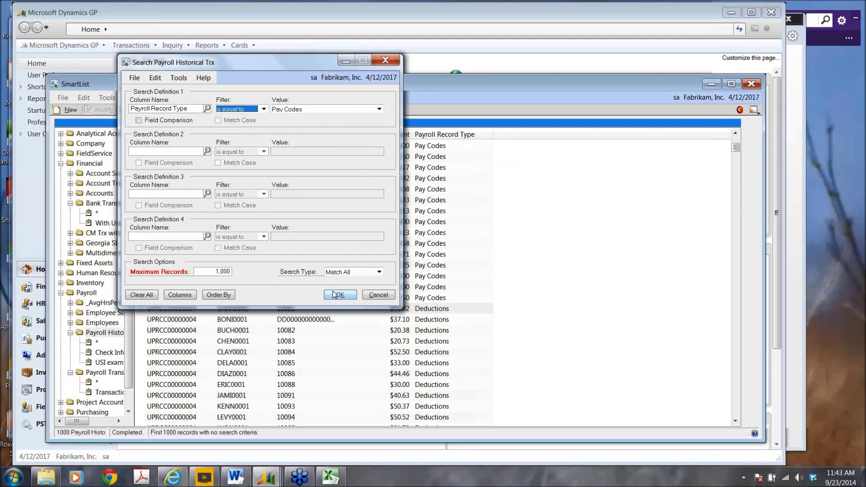
{"action": "left_click", "coordinate": [338, 296]}
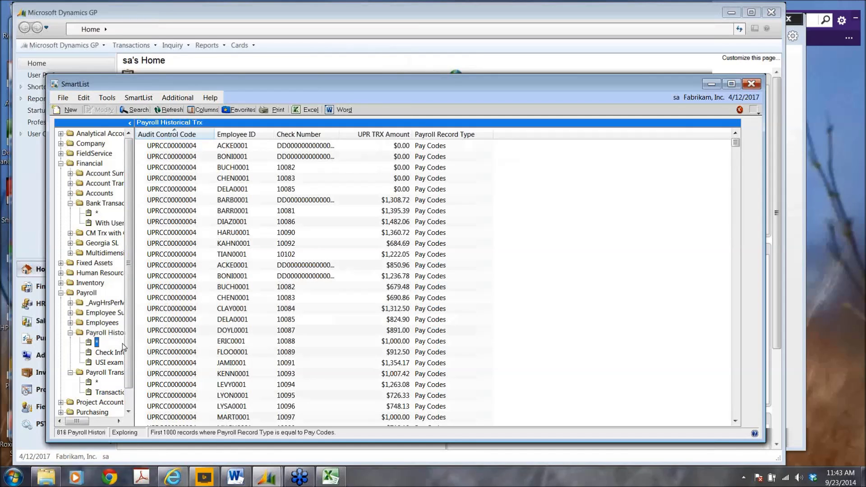
{"action": "scroll", "coordinate": [116, 361], "scroll_direction": "down", "scroll_amount": 1}
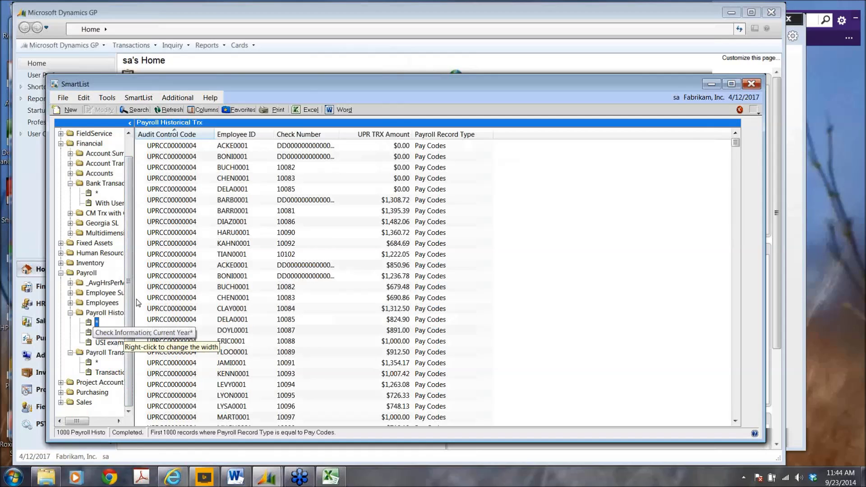
- Add the Payroll Code column to the Payroll Historical Trx list, searching the available columns for "payr"
{"action": "left_click", "coordinate": [204, 109]}
{"action": "left_click", "coordinate": [343, 289]}
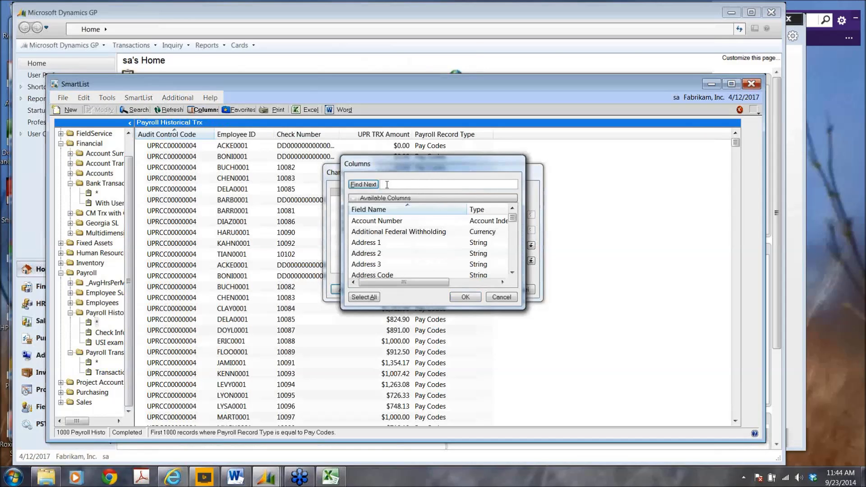
{"action": "type", "text": "payr"}
{"action": "left_click", "coordinate": [361, 185]}
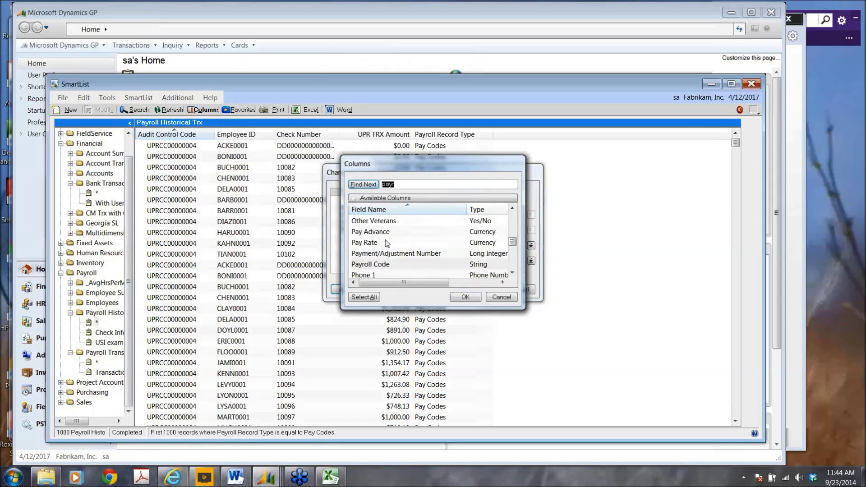
{"action": "left_click", "coordinate": [392, 265]}
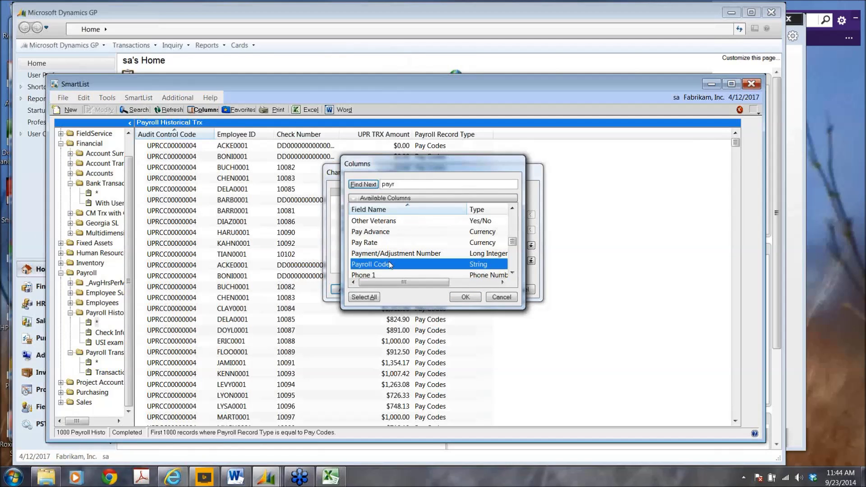
{"action": "left_click", "coordinate": [461, 302]}
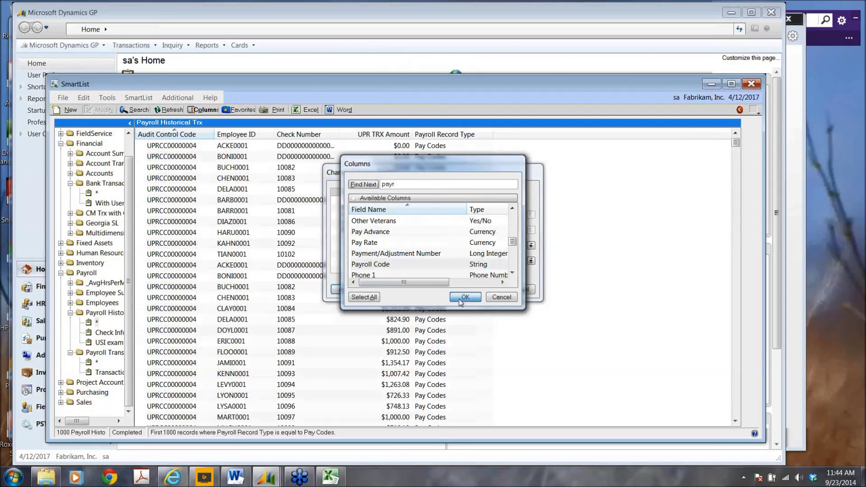
- Clear the column search and look through the available column names from Account Number down to Type of Employment
{"action": "double_click", "coordinate": [395, 184]}
{"action": "key", "text": "BackSpace"}
{"action": "key", "text": "shift+Tab"}
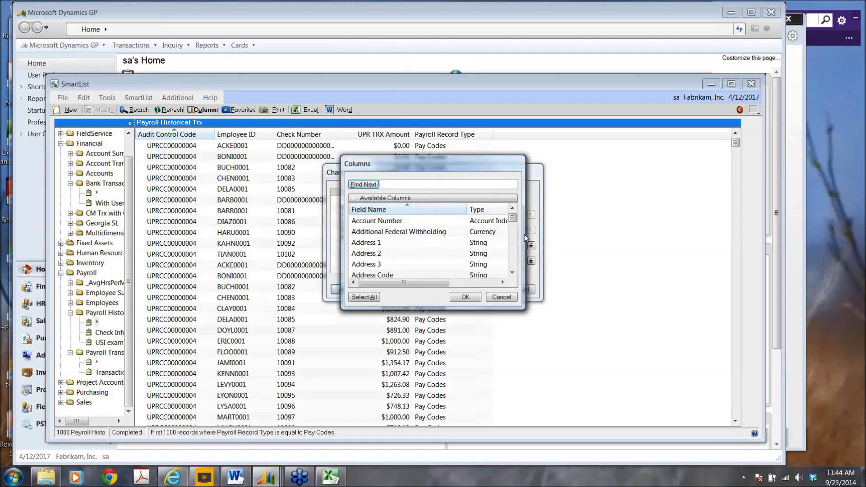
{"action": "left_click", "coordinate": [514, 262]}
{"action": "left_click", "coordinate": [513, 262]}
{"action": "left_click", "coordinate": [513, 261]}
{"action": "left_click", "coordinate": [516, 263]}
{"action": "left_click", "coordinate": [516, 263]}
{"action": "left_click", "coordinate": [516, 263]}
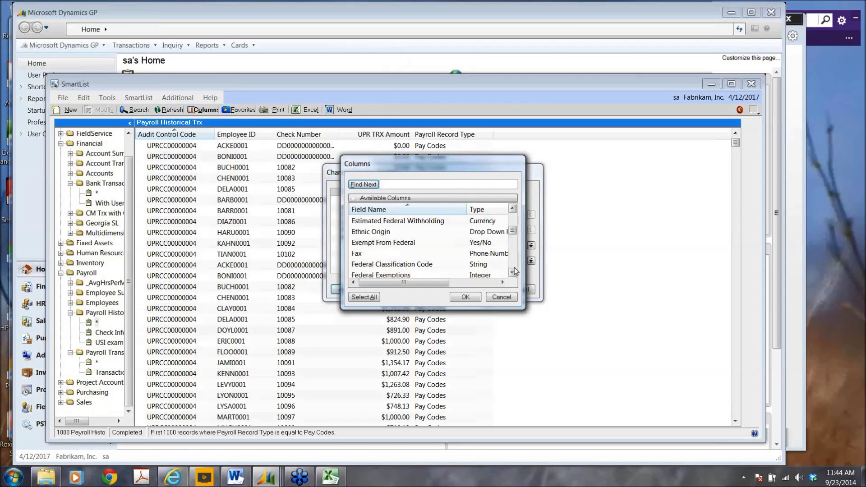
{"action": "left_click", "coordinate": [513, 272]}
{"action": "left_click", "coordinate": [512, 273]}
{"action": "left_click", "coordinate": [512, 272]}
{"action": "left_click", "coordinate": [513, 272]}
{"action": "left_click", "coordinate": [513, 272]}
{"action": "left_click", "coordinate": [512, 272]}
{"action": "left_click", "coordinate": [512, 273]}
{"action": "left_click", "coordinate": [512, 273]}
{"action": "left_click", "coordinate": [512, 272]}
{"action": "left_click", "coordinate": [512, 272]}
{"action": "left_click", "coordinate": [513, 272]}
{"action": "left_click", "coordinate": [513, 272]}
{"action": "left_click", "coordinate": [512, 273]}
{"action": "left_click", "coordinate": [513, 273]}
{"action": "left_click", "coordinate": [513, 273]}
{"action": "left_click", "coordinate": [513, 273]}
{"action": "left_click", "coordinate": [512, 273]}
{"action": "left_click", "coordinate": [512, 273]}
{"action": "left_click", "coordinate": [512, 272]}
{"action": "left_click", "coordinate": [513, 273]}
{"action": "left_click", "coordinate": [512, 273]}
{"action": "left_click", "coordinate": [513, 272]}
{"action": "left_click", "coordinate": [512, 272]}
{"action": "left_click", "coordinate": [512, 272]}
{"action": "left_click", "coordinate": [513, 273]}
{"action": "left_click", "coordinate": [512, 272]}
{"action": "left_click", "coordinate": [513, 273]}
{"action": "left_click", "coordinate": [513, 272]}
{"action": "left_click", "coordinate": [512, 273]}
{"action": "left_click", "coordinate": [512, 273]}
{"action": "left_click", "coordinate": [512, 272]}
{"action": "left_click", "coordinate": [512, 273]}
{"action": "left_click", "coordinate": [512, 272]}
{"action": "left_click", "coordinate": [512, 272]}
{"action": "left_click", "coordinate": [512, 273]}
{"action": "left_click", "coordinate": [513, 272]}
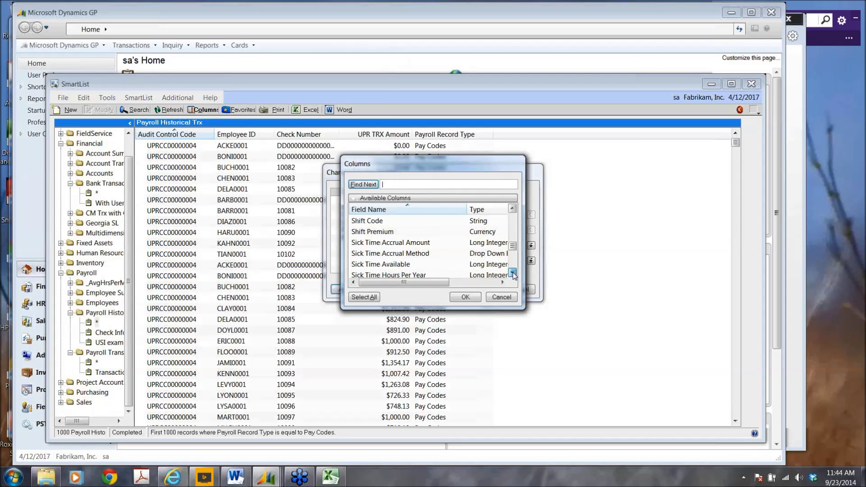
{"action": "left_click", "coordinate": [513, 272]}
{"action": "left_click", "coordinate": [513, 273]}
{"action": "left_click", "coordinate": [513, 272]}
{"action": "left_click", "coordinate": [513, 272]}
{"action": "left_click", "coordinate": [513, 273]}
{"action": "left_click", "coordinate": [512, 272]}
{"action": "left_click", "coordinate": [512, 272]}
{"action": "left_click", "coordinate": [512, 272]}
{"action": "left_click", "coordinate": [513, 273]}
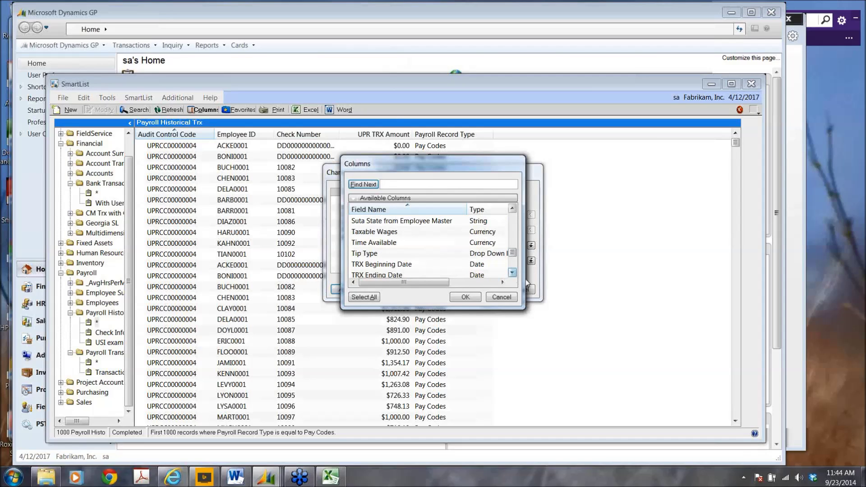
{"action": "left_click", "coordinate": [512, 273]}
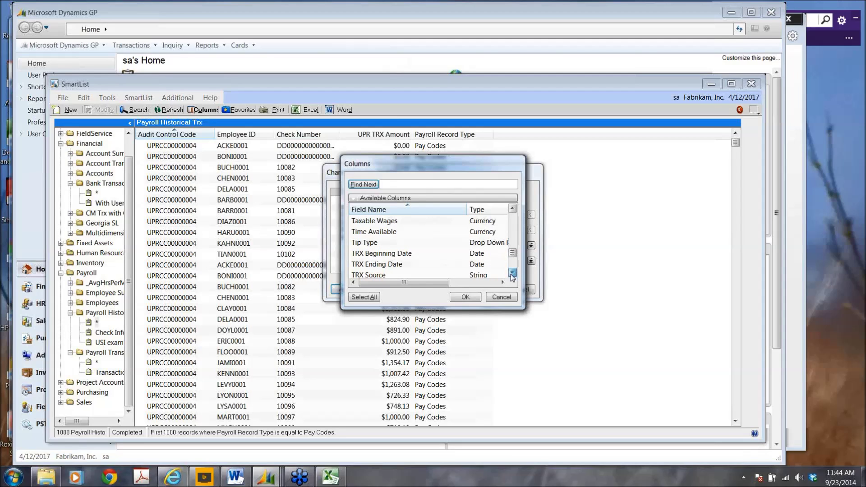
{"action": "left_click", "coordinate": [513, 274]}
{"action": "left_click", "coordinate": [513, 274]}
- Search the available columns for "quantity"
{"action": "left_click", "coordinate": [395, 185]}
{"action": "type", "text": "qm"}
{"action": "key", "text": "BackSpace"}
{"action": "key", "text": "BackSpace"}
{"action": "key", "text": "BackSpace"}
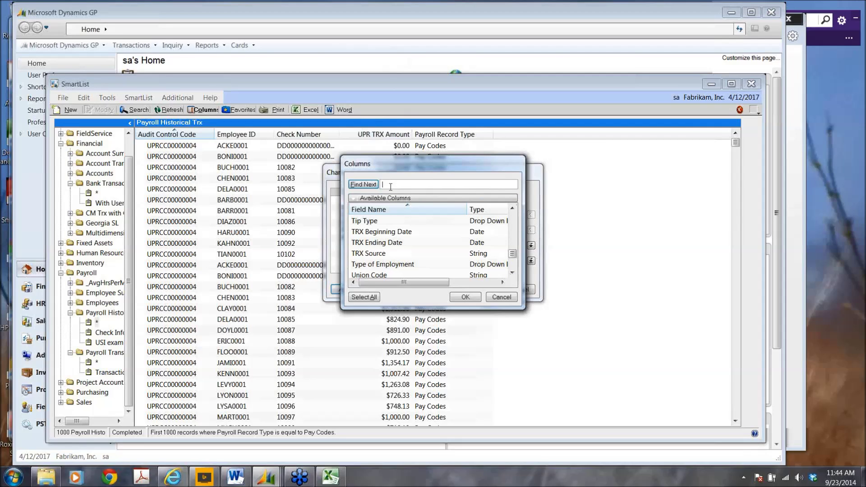
{"action": "type", "text": "uantity"}
{"action": "left_click", "coordinate": [363, 184]}
- Add the Department column to the Payroll Historical Trx list and apply the changed column display
{"action": "left_click", "coordinate": [513, 248]}
{"action": "left_click", "coordinate": [513, 248]}
{"action": "left_click", "coordinate": [513, 248]}
{"action": "left_click", "coordinate": [513, 248]}
{"action": "left_click_drag", "start_coordinate": [513, 248], "coordinate": [510, 238]}
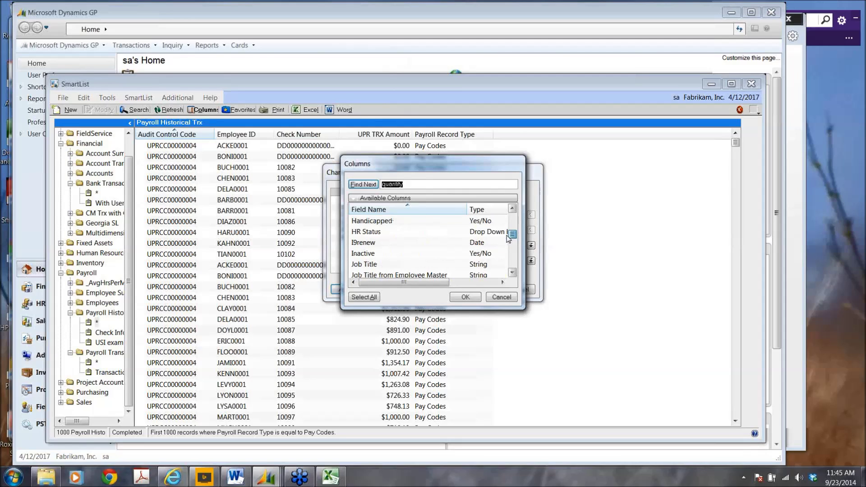
{"action": "left_click_drag", "start_coordinate": [509, 238], "coordinate": [505, 232]}
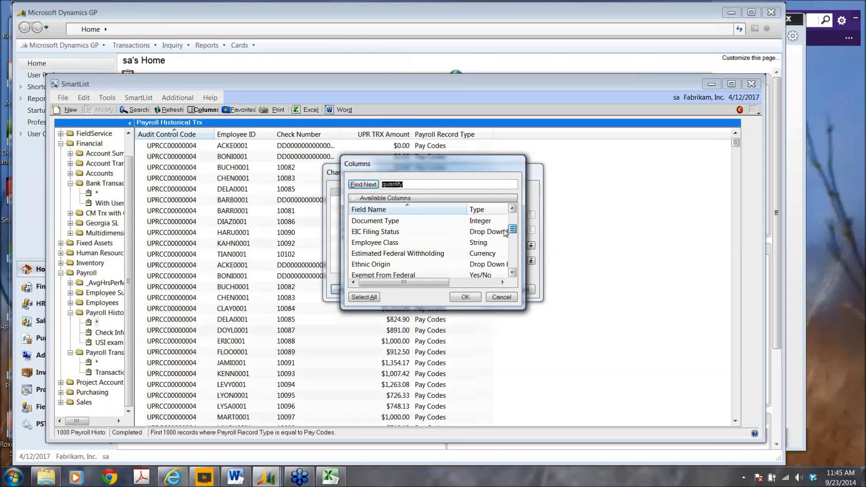
{"action": "scroll", "coordinate": [376, 239], "scroll_direction": "up", "scroll_amount": 1}
{"action": "left_click", "coordinate": [370, 225]}
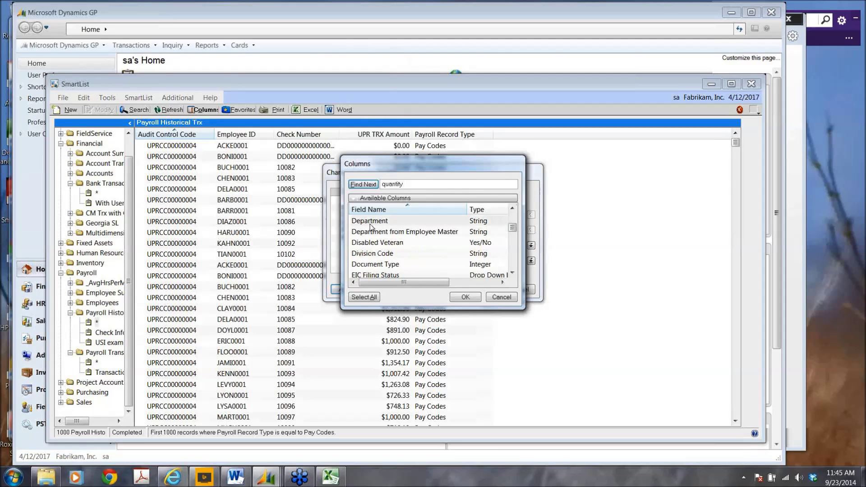
{"action": "left_click", "coordinate": [370, 226]}
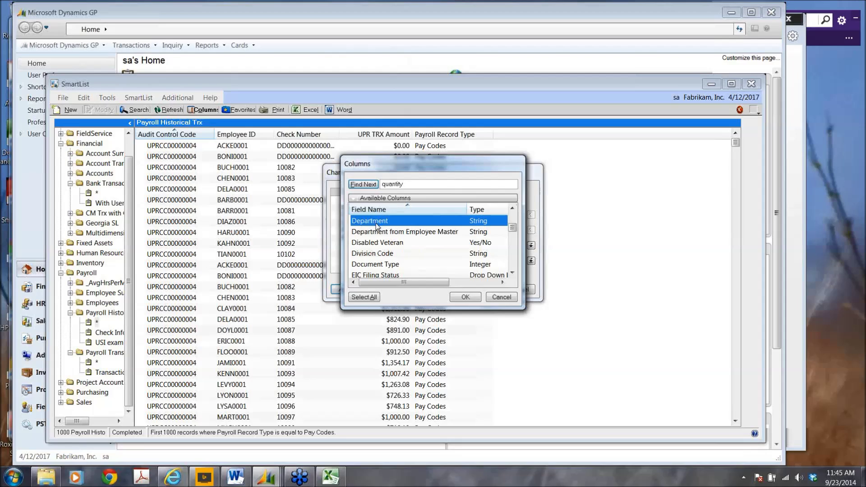
{"action": "left_click", "coordinate": [405, 232]}
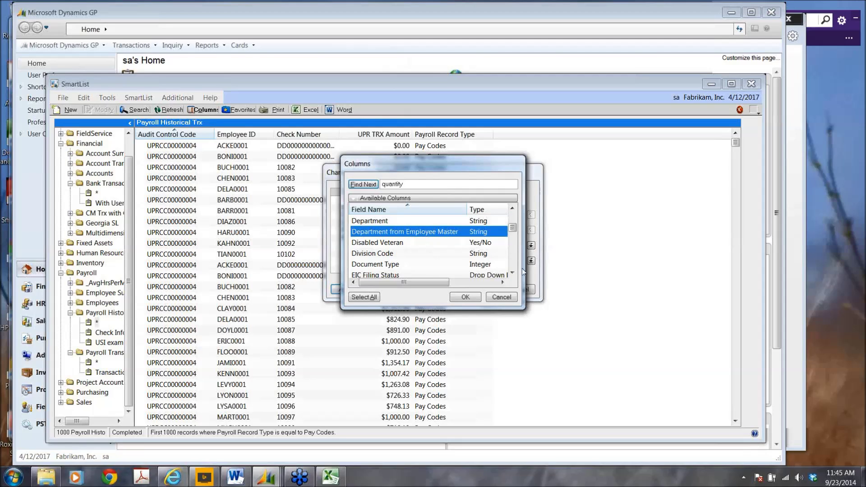
{"action": "left_click", "coordinate": [465, 299]}
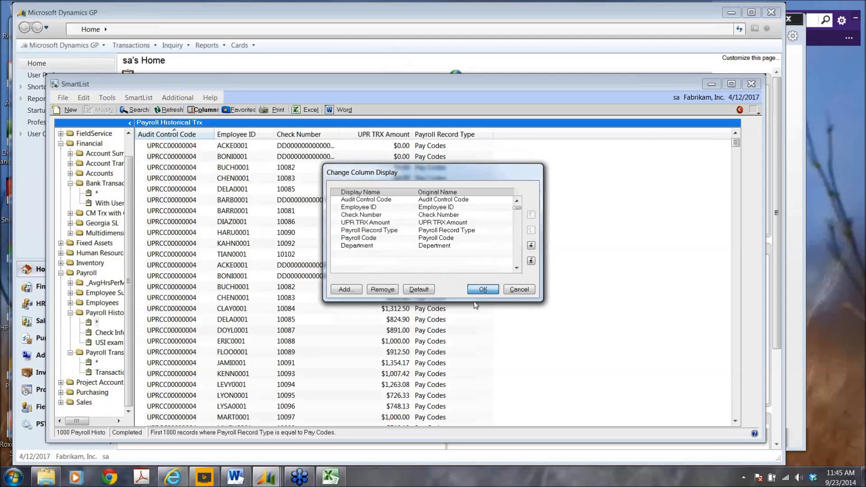
{"action": "key", "text": "Return"}
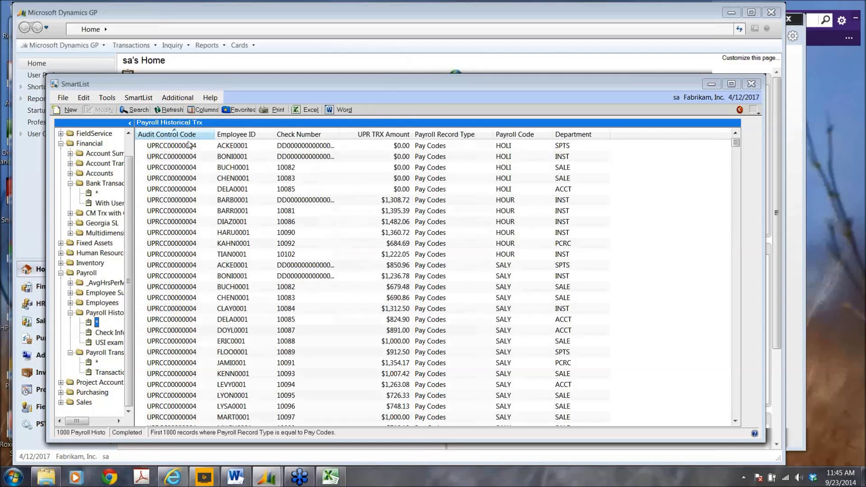
- Start a new SmartList Designer list from Payroll Historical Trx and look through the Company views available as data sources
{"action": "left_click", "coordinate": [230, 149]}
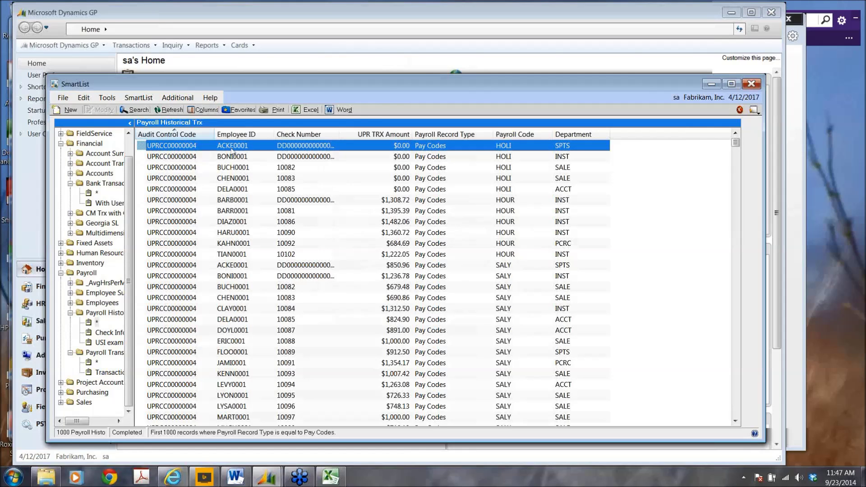
{"action": "left_click", "coordinate": [68, 110]}
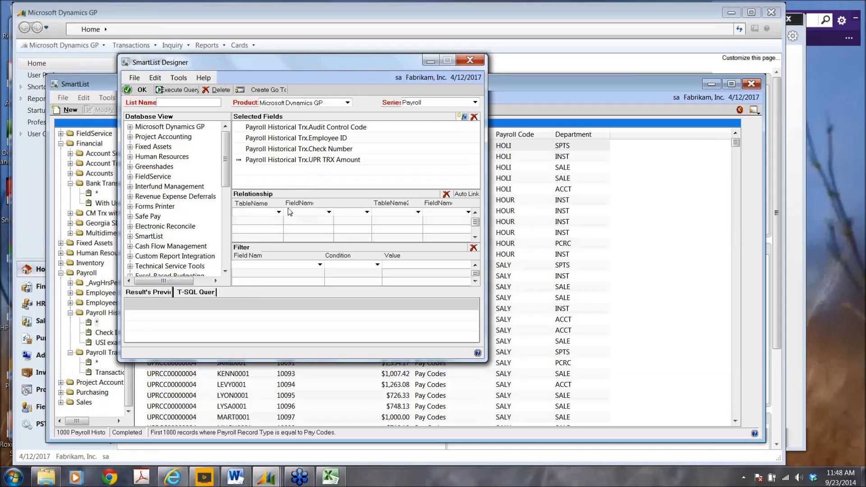
{"action": "left_click_drag", "start_coordinate": [226, 155], "coordinate": [226, 171]}
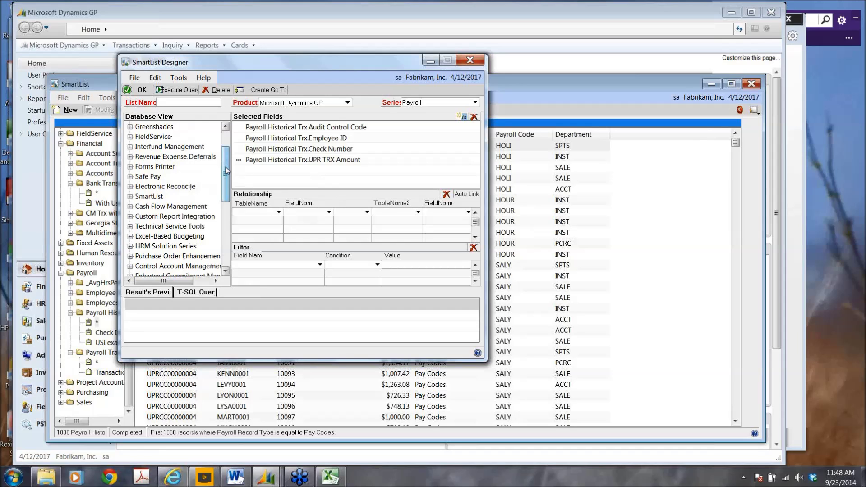
{"action": "left_click_drag", "start_coordinate": [227, 170], "coordinate": [226, 235]}
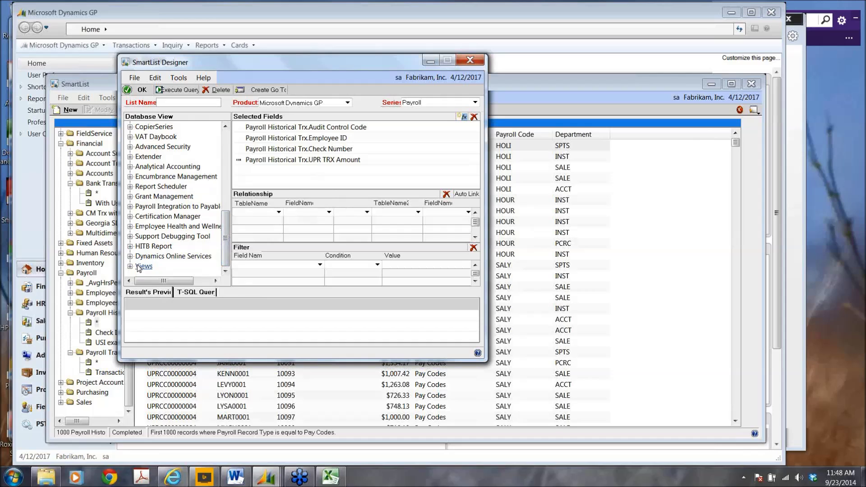
{"action": "double_click", "coordinate": [138, 266]}
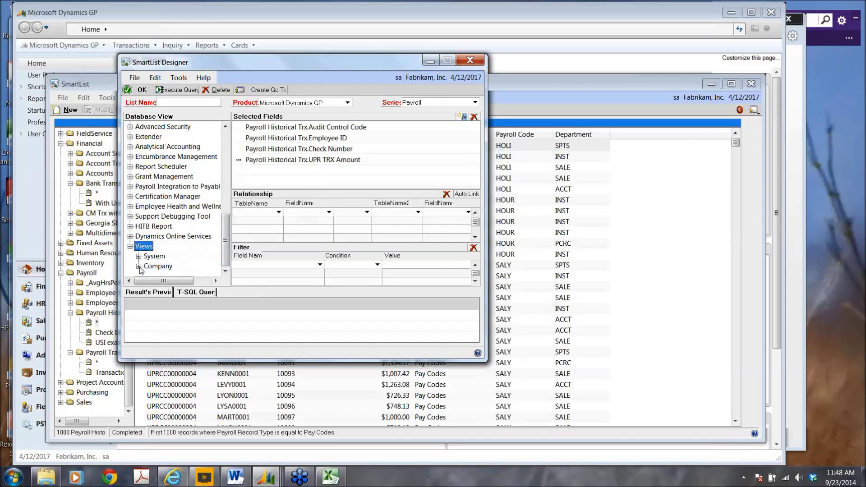
{"action": "left_click", "coordinate": [139, 266]}
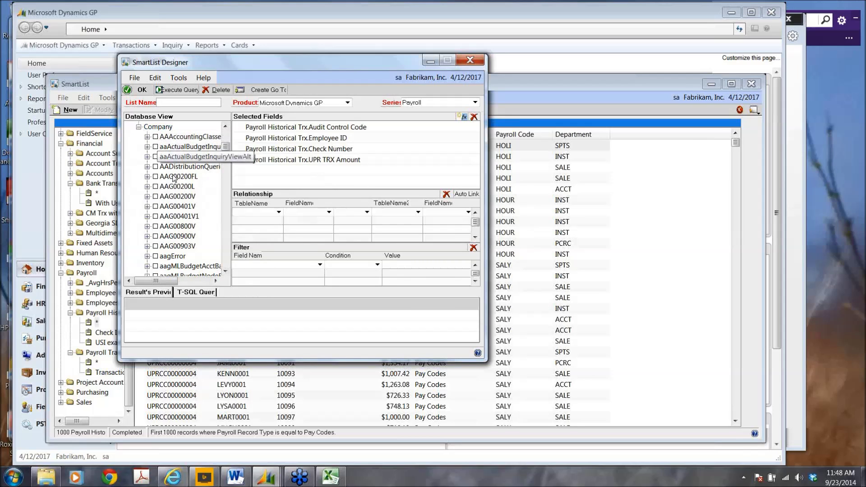
{"action": "left_click_drag", "start_coordinate": [225, 148], "coordinate": [228, 168]}
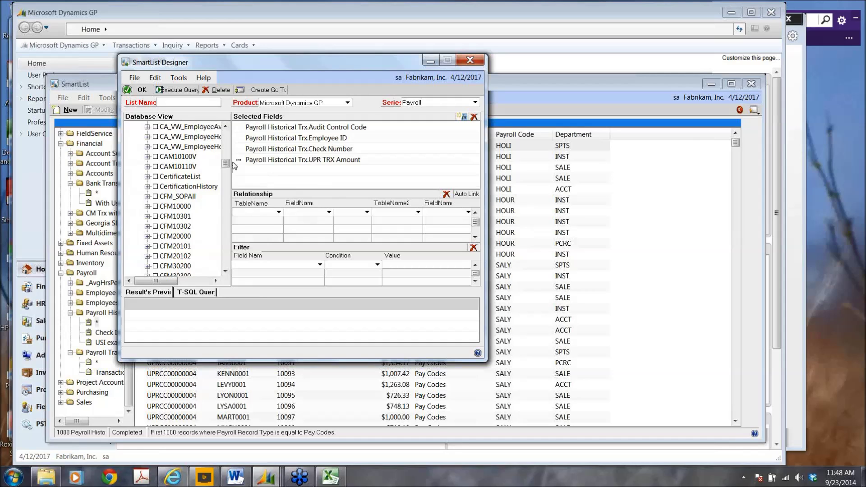
- Review the existing Go To entries for the new list, and return to the start of the database view
{"action": "left_click", "coordinate": [257, 91]}
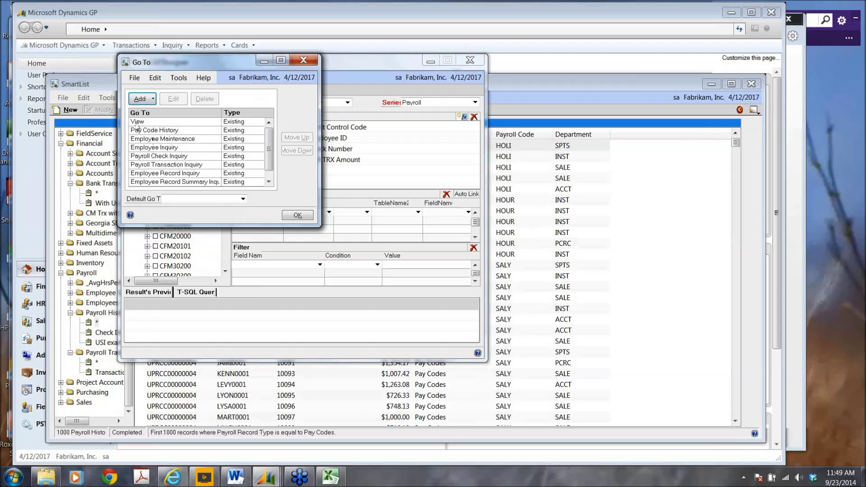
{"action": "left_click", "coordinate": [302, 64]}
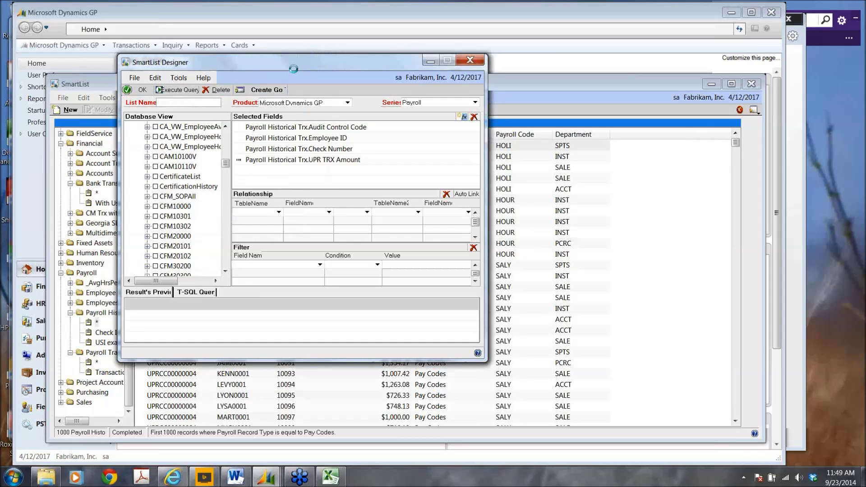
{"action": "left_click_drag", "start_coordinate": [224, 164], "coordinate": [222, 130]}
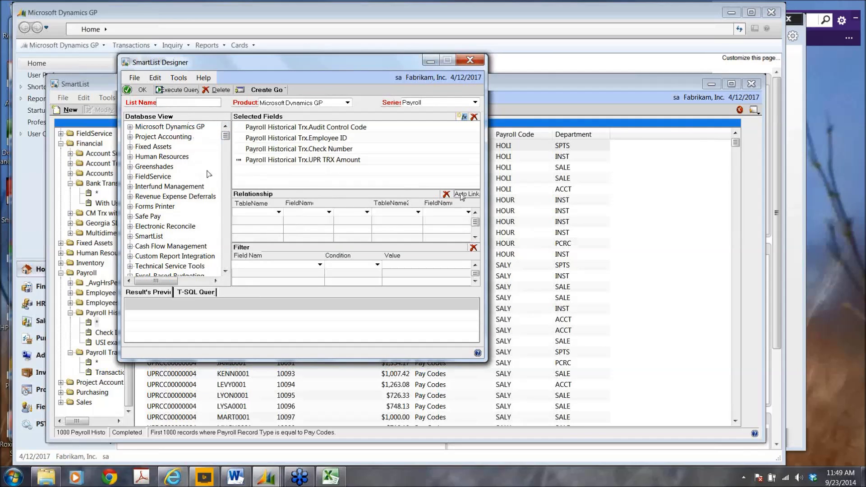
- Start a new calculated field expression and display the available function categories
{"action": "left_click", "coordinate": [461, 117]}
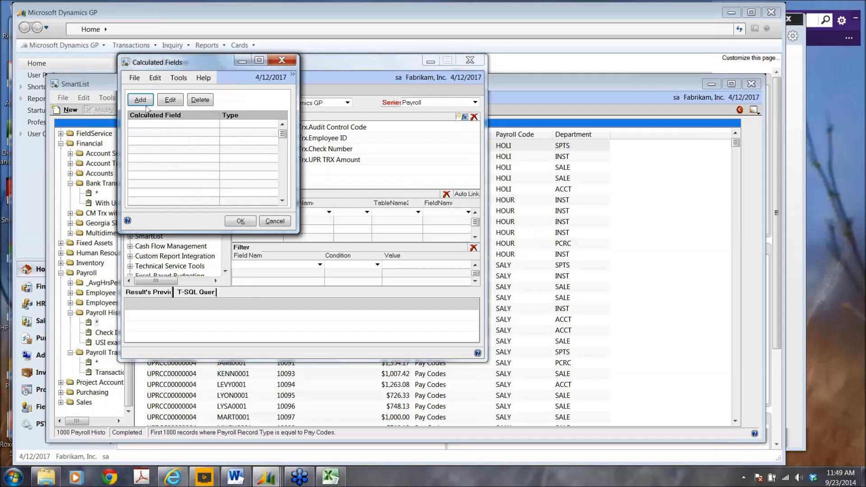
{"action": "left_click", "coordinate": [141, 99]}
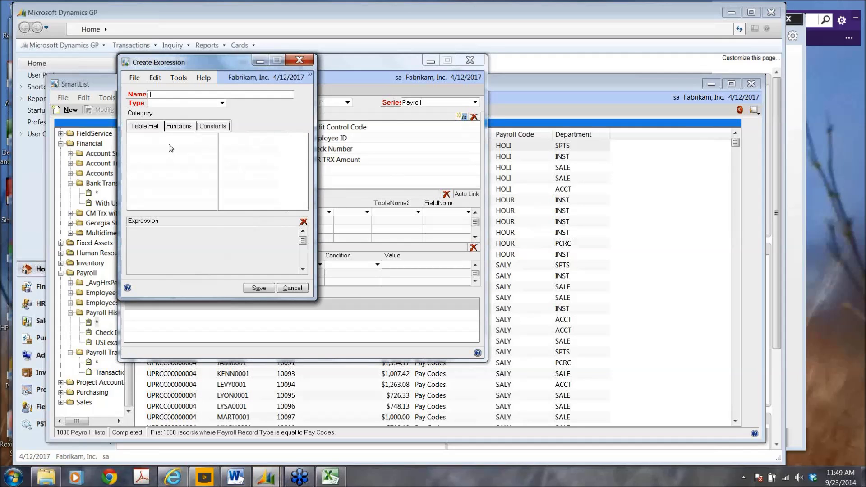
{"action": "left_click", "coordinate": [179, 127]}
{"action": "double_click", "coordinate": [144, 139]}
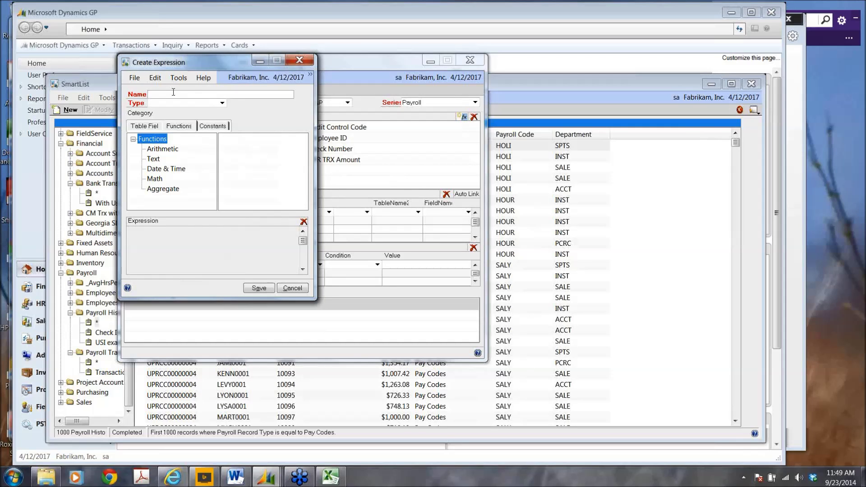
- Leave the calculated field setup and discard the unsaved new list in SmartList Designer
{"action": "left_click", "coordinate": [299, 60]}
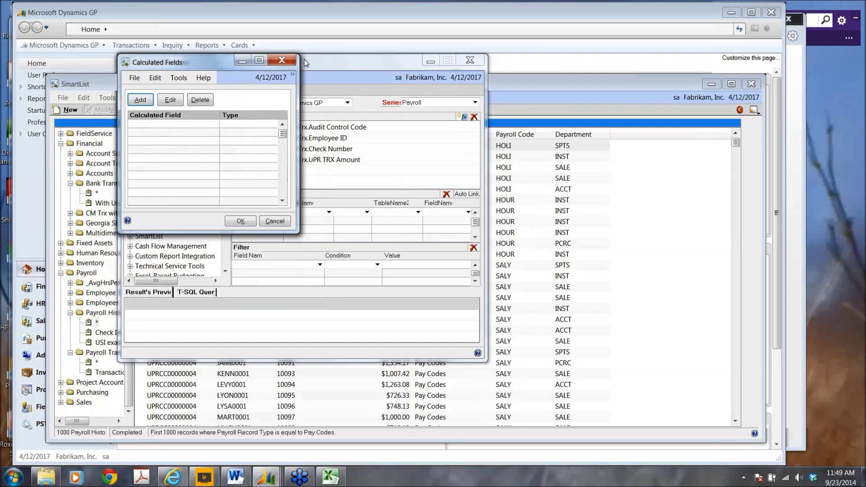
{"action": "left_click", "coordinate": [282, 60]}
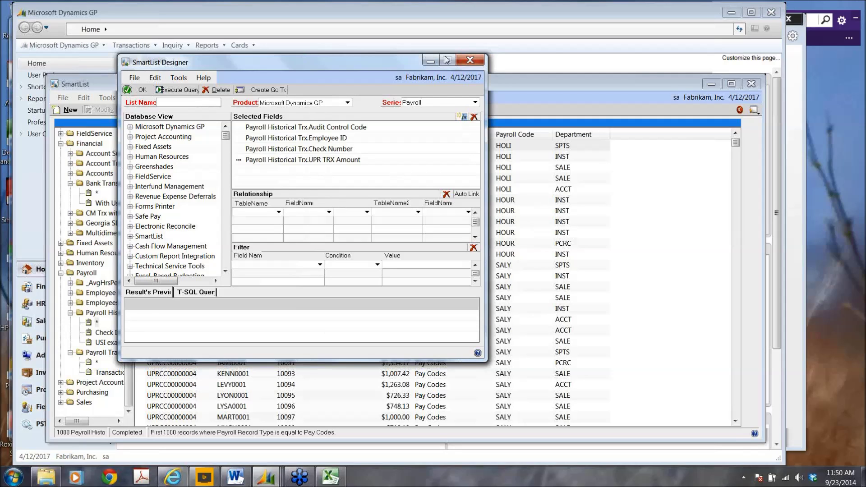
{"action": "left_click", "coordinate": [469, 61]}
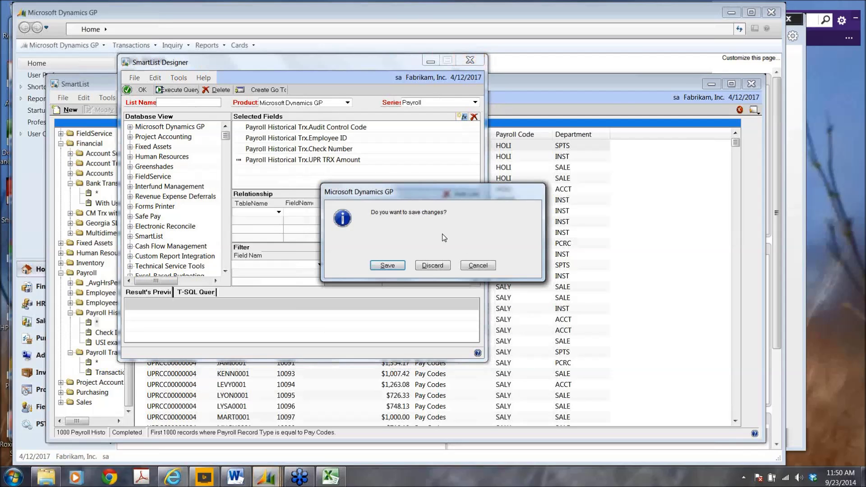
{"action": "left_click", "coordinate": [434, 265]}
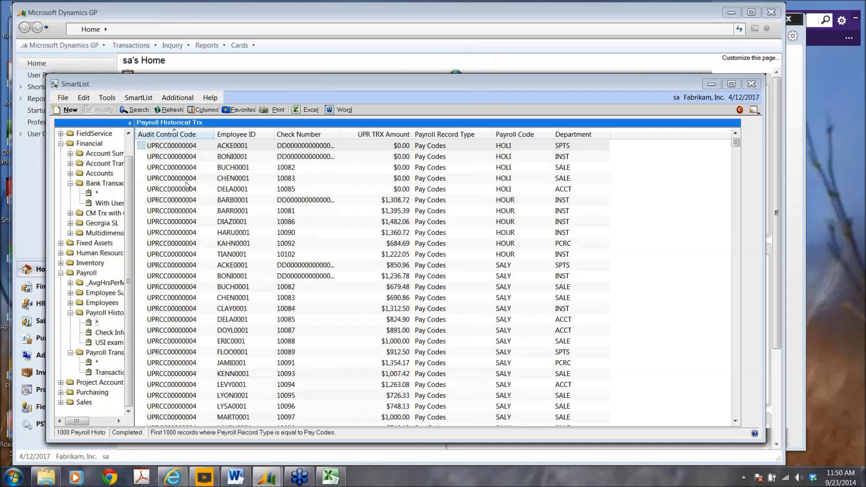
{"action": "scroll", "coordinate": [130, 171], "scroll_direction": "up", "scroll_amount": 1}
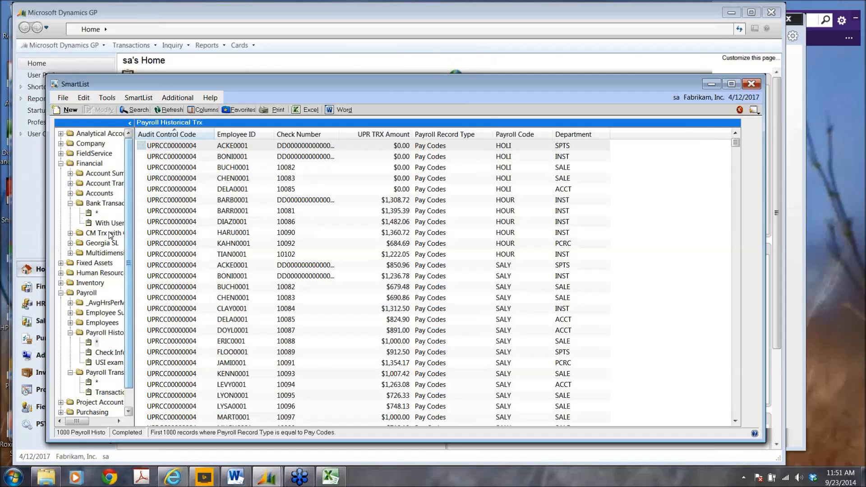
{"action": "left_click", "coordinate": [67, 110]}
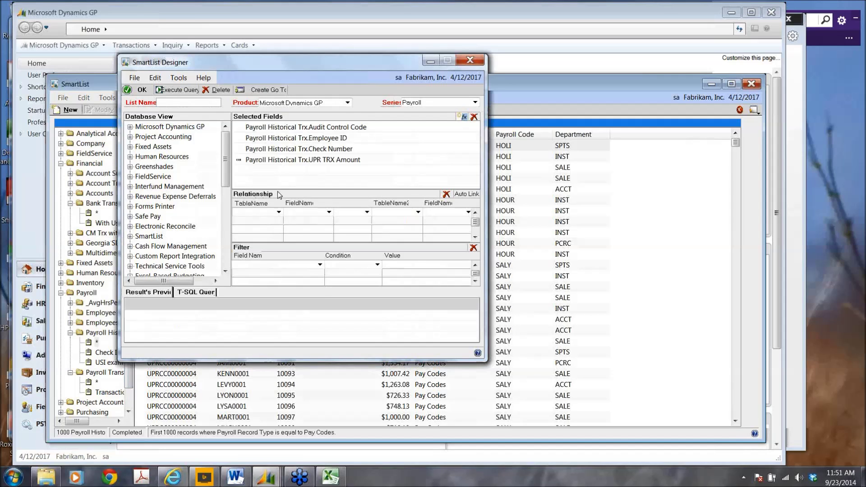
{"action": "left_click", "coordinate": [470, 61]}
{"action": "left_click", "coordinate": [143, 110]}
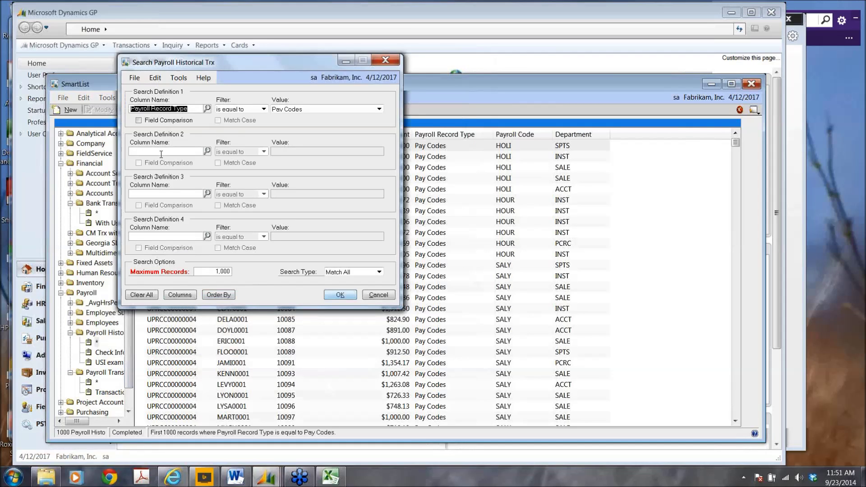
{"action": "left_click", "coordinate": [165, 120]}
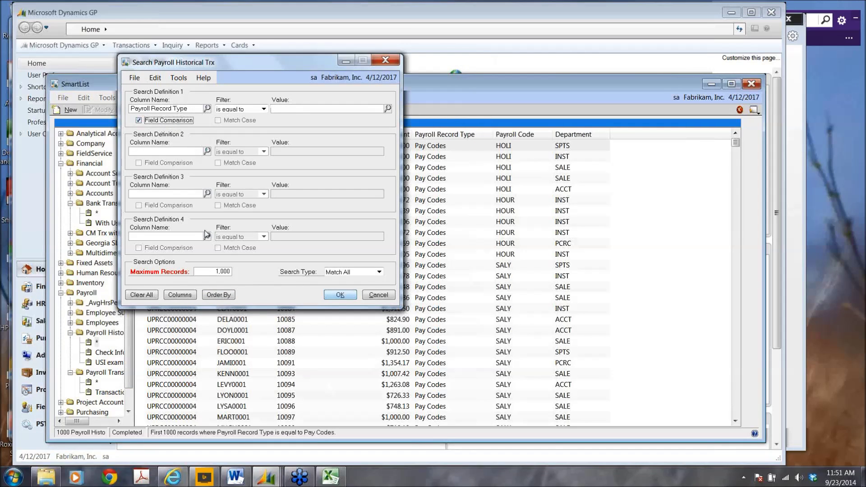
{"action": "left_click", "coordinate": [139, 125]}
{"action": "left_click", "coordinate": [386, 60]}
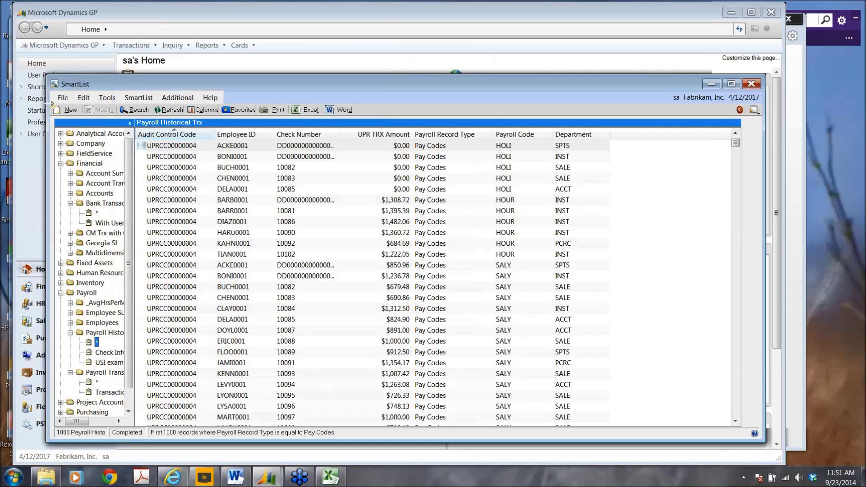
- Enable Field Comparison in the first search definition for Payroll Historical Trx and show all columns in its column name lookup
{"action": "left_click", "coordinate": [144, 112]}
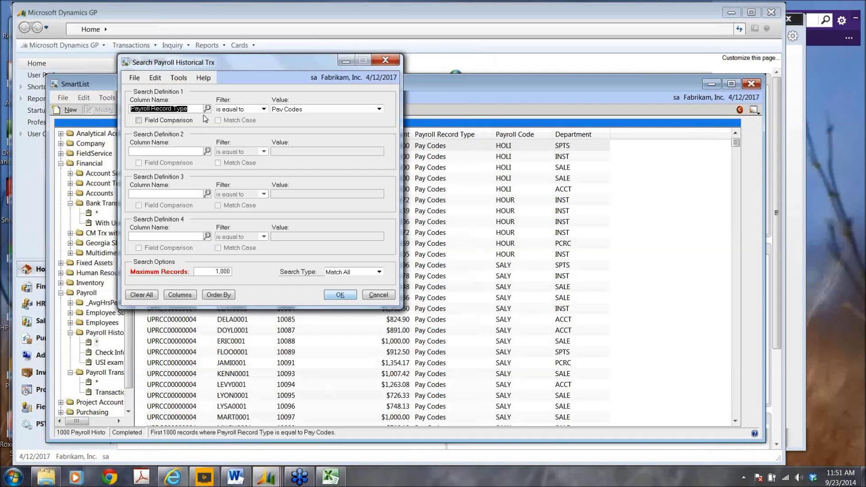
{"action": "left_click", "coordinate": [163, 121]}
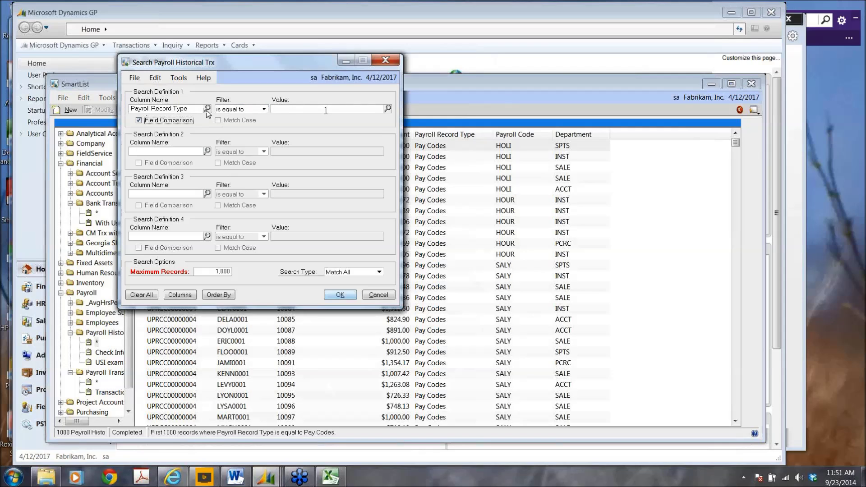
{"action": "left_click", "coordinate": [196, 109]}
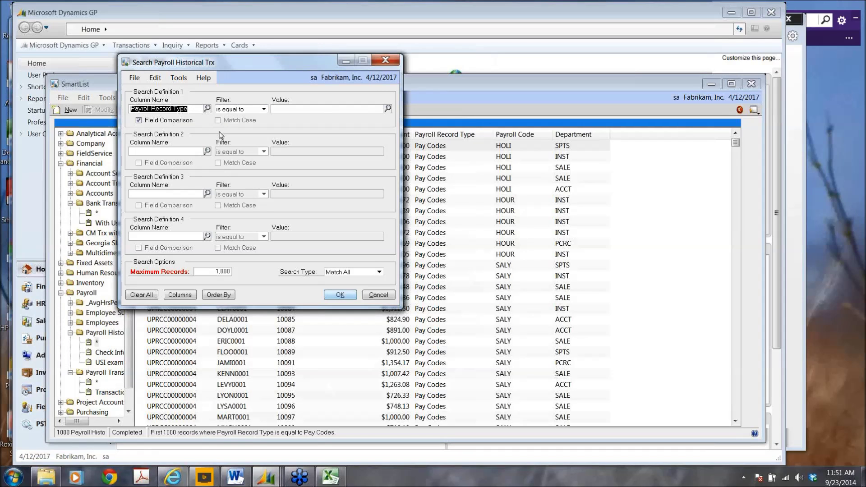
{"action": "left_click", "coordinate": [207, 109]}
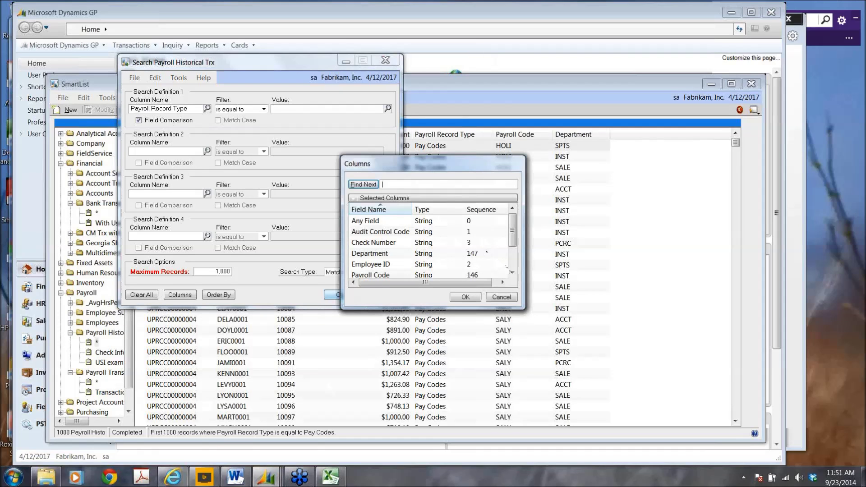
{"action": "left_click", "coordinate": [513, 273]}
{"action": "left_click", "coordinate": [513, 273]}
{"action": "left_click", "coordinate": [513, 273]}
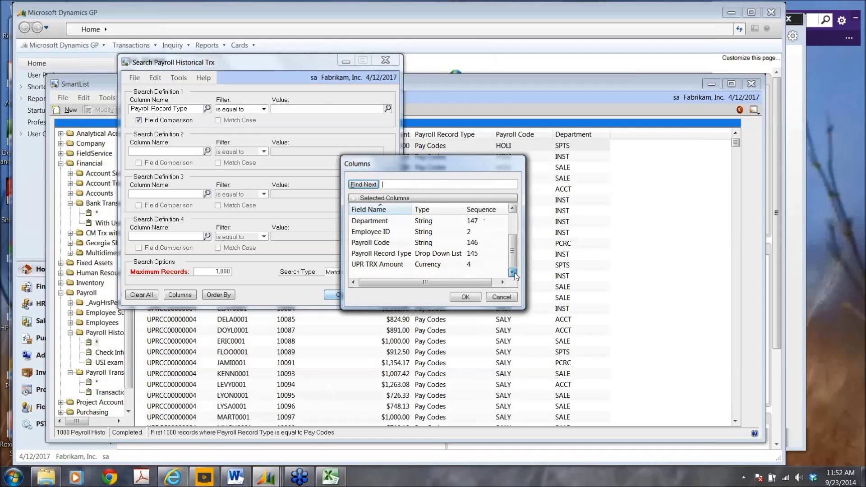
{"action": "left_click", "coordinate": [369, 199]}
{"action": "left_click", "coordinate": [377, 221]}
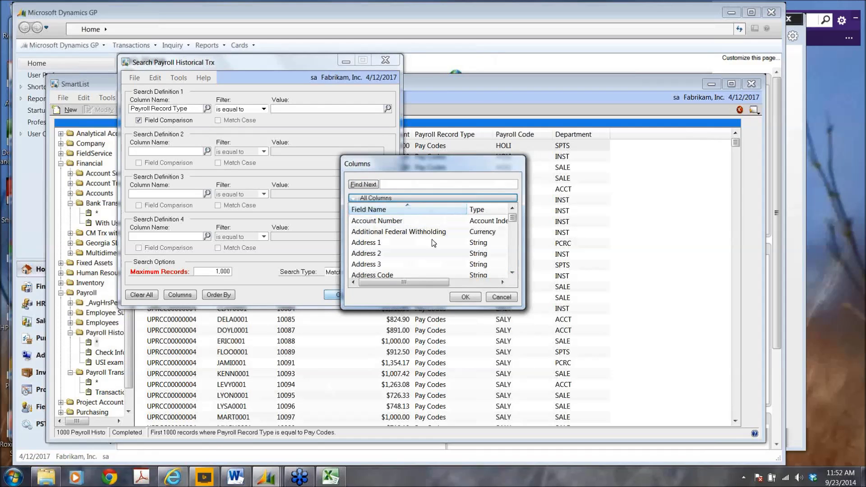
- Search the columns for "Date" and choose Ben Adj Date as the first search definition's column
{"action": "left_click", "coordinate": [400, 184]}
{"action": "type", "text": "Date"}
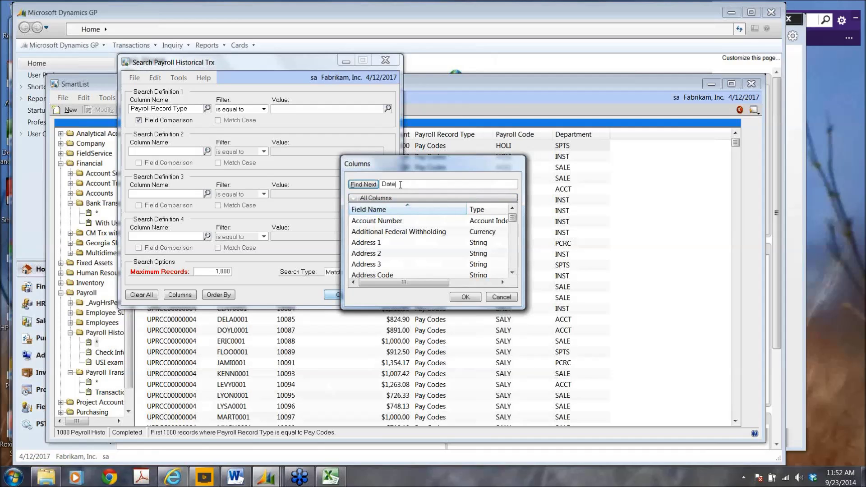
{"action": "left_click", "coordinate": [357, 187]}
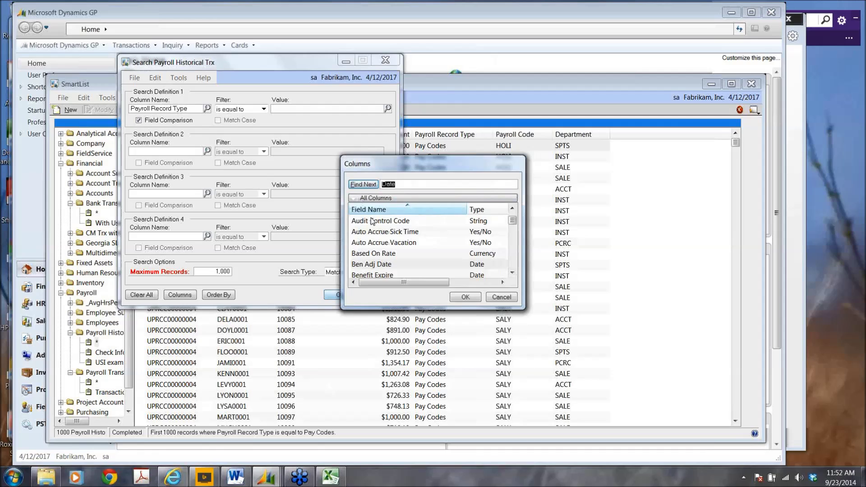
{"action": "scroll", "coordinate": [510, 272], "scroll_direction": "down", "scroll_amount": 1}
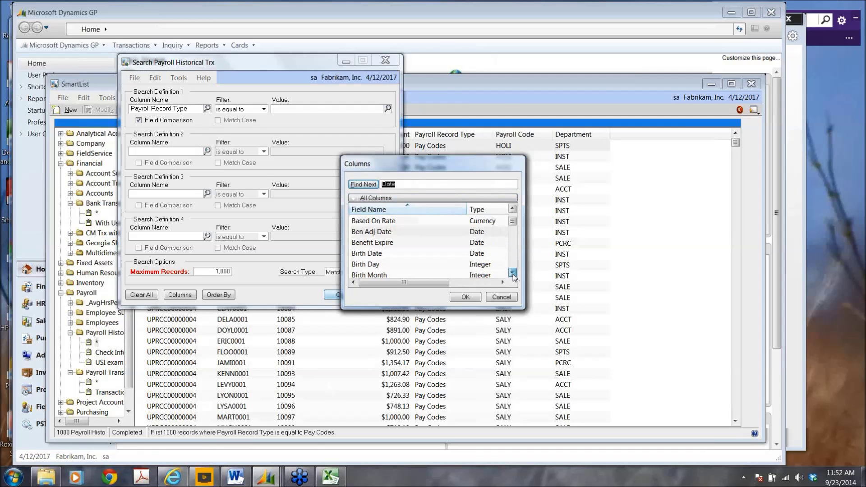
{"action": "left_click", "coordinate": [377, 235]}
{"action": "left_click", "coordinate": [463, 297]}
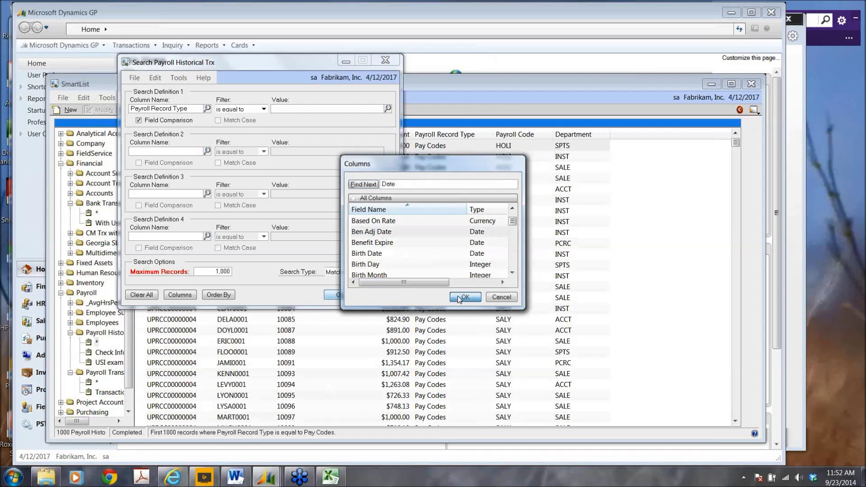
- Set the comparison to is not equal to the Start Date column, found with "start", and run the search
{"action": "left_click", "coordinate": [264, 109]}
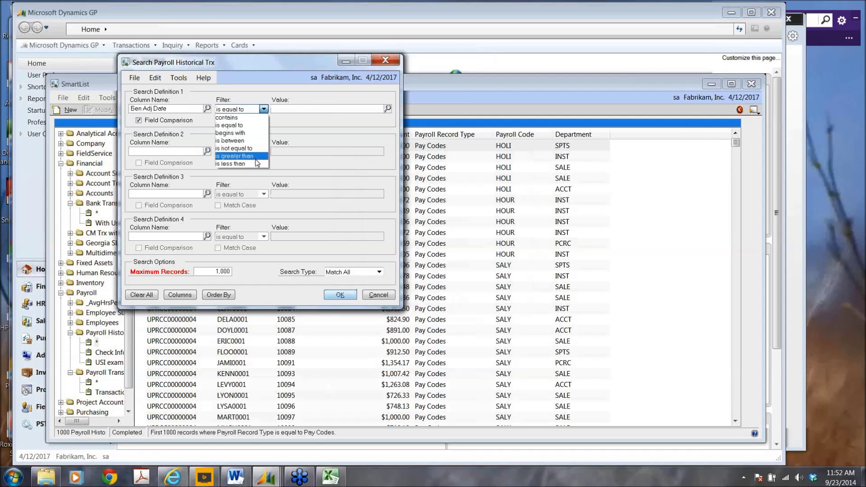
{"action": "left_click", "coordinate": [243, 148]}
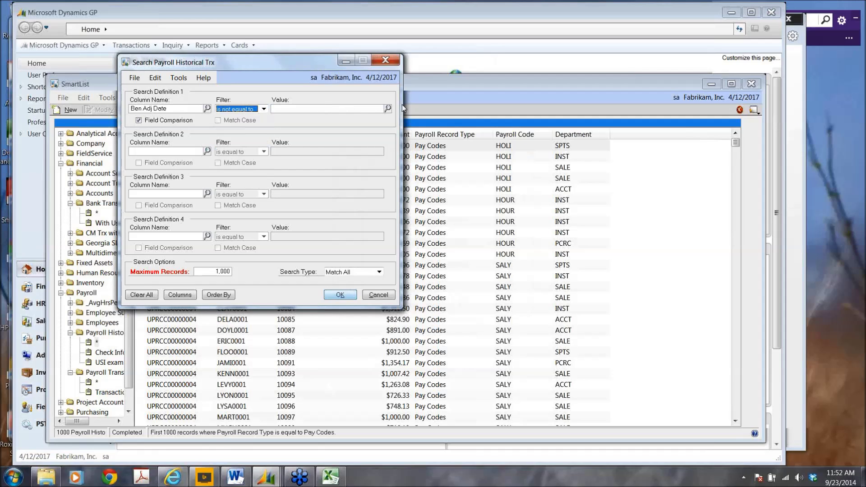
{"action": "left_click", "coordinate": [387, 109]}
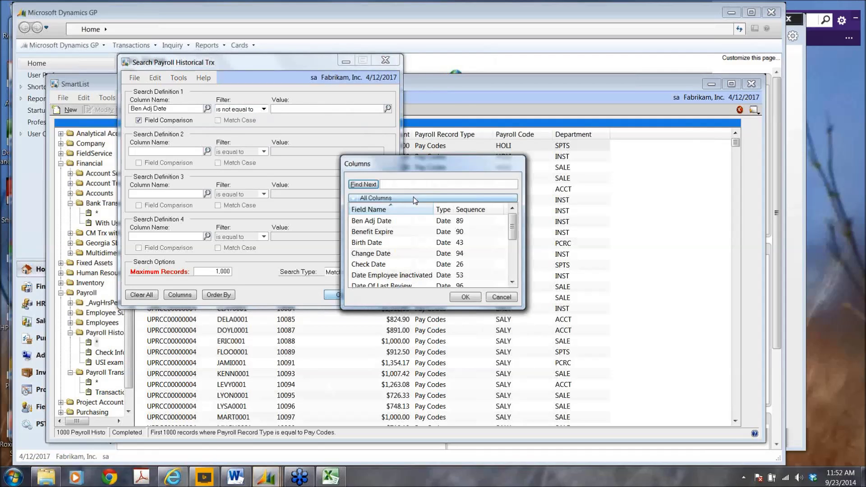
{"action": "type", "text": "start"}
{"action": "left_click", "coordinate": [374, 185]}
{"action": "left_click", "coordinate": [453, 299]}
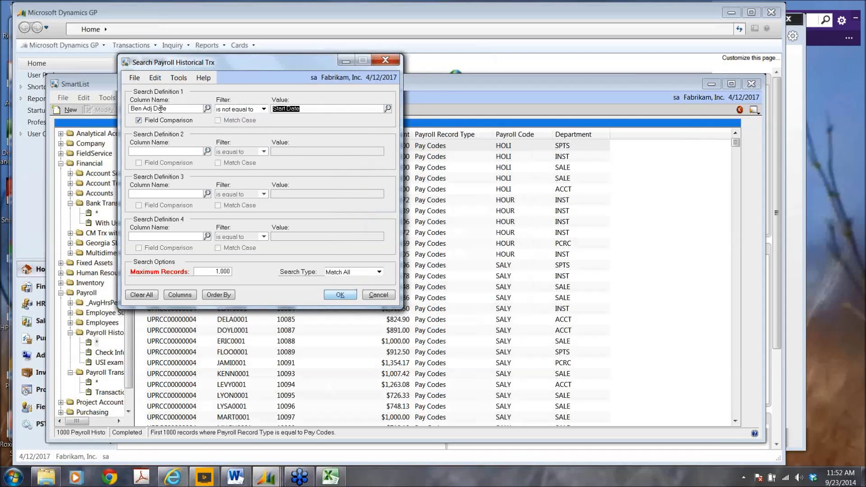
{"action": "left_click", "coordinate": [340, 295]}
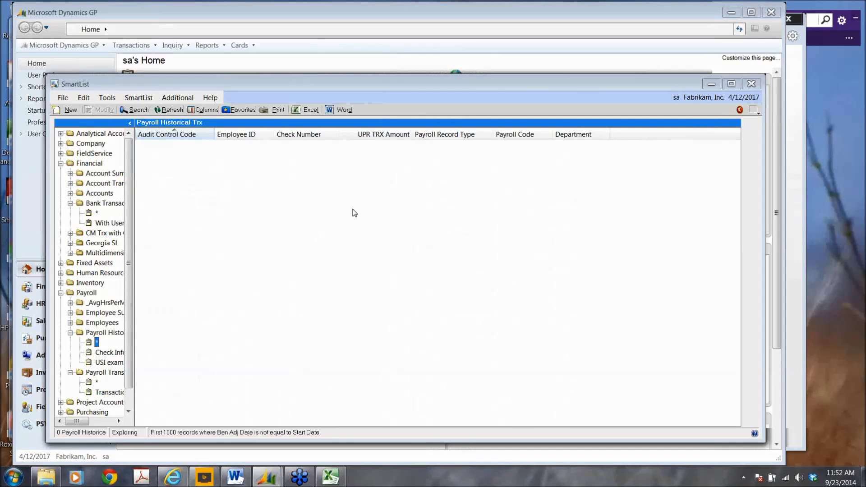